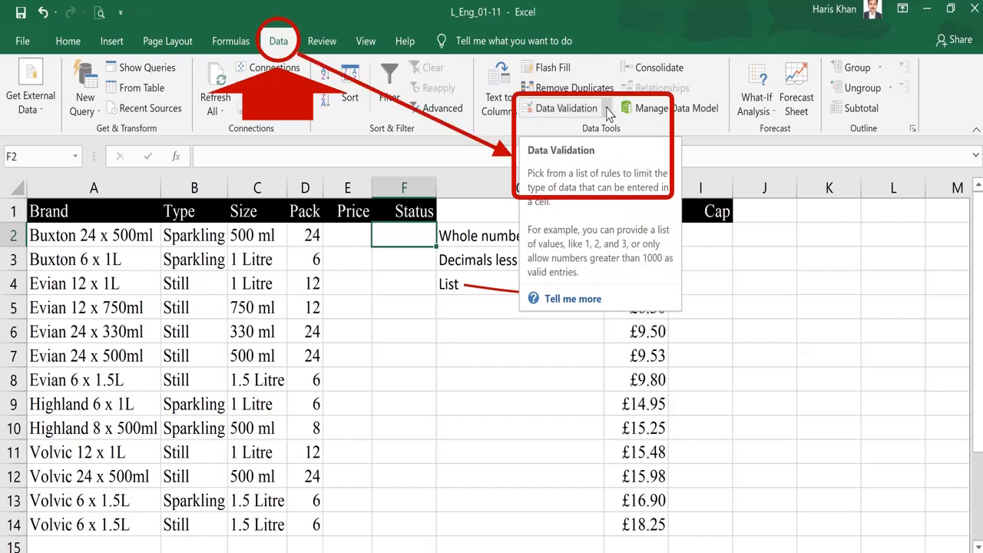
pyautogui.click(607, 108)
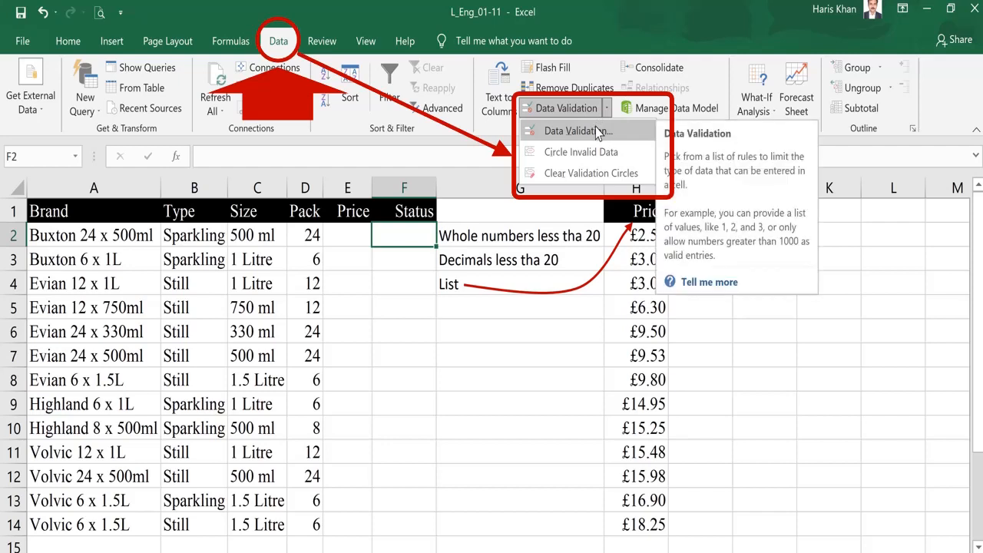
pyautogui.click(405, 229)
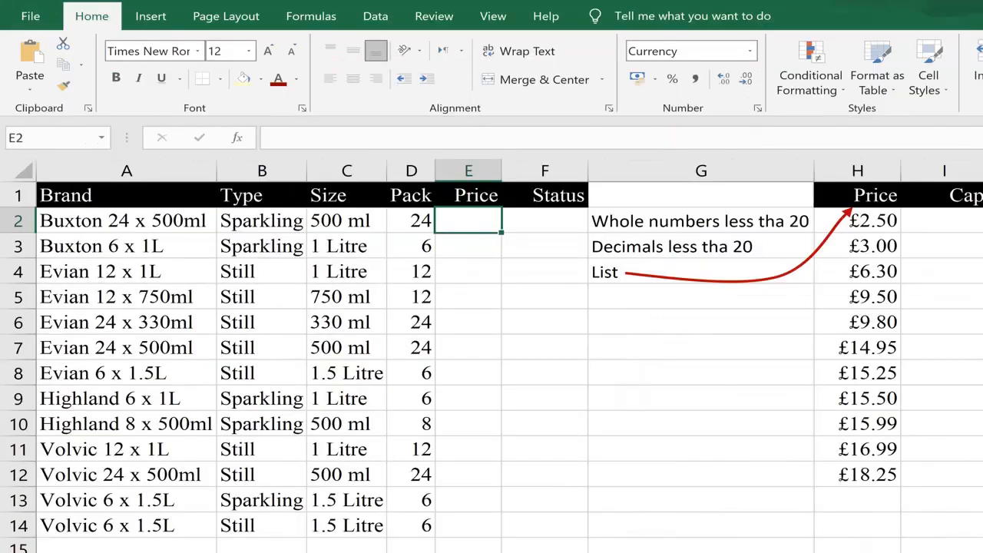
# Open the data validation settings for the empty Price cells E2:E14 and review the input message and error alert options.
pyautogui.press('Down')
pyautogui.press('Up')
pyautogui.hotkey('ctrl', 'shift', 'Down')
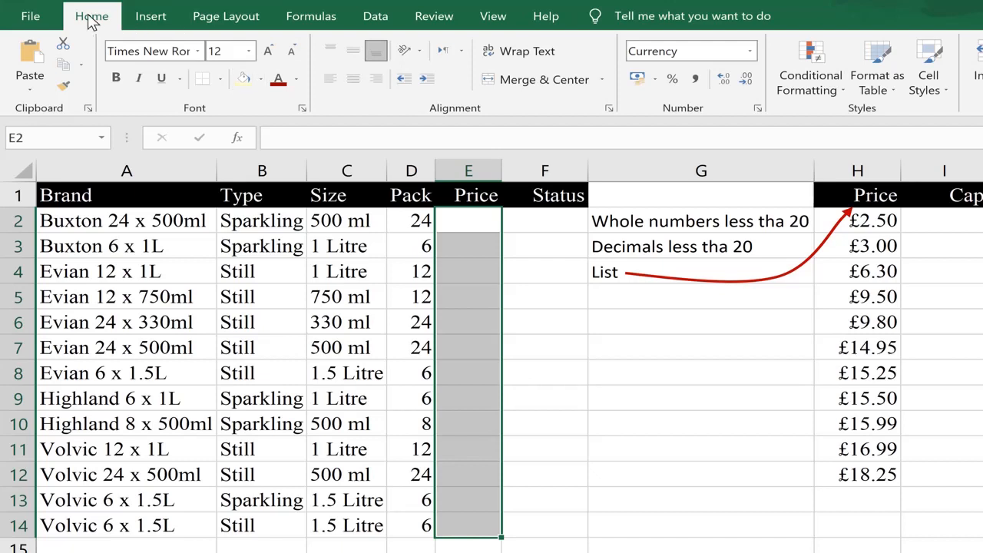
pyautogui.click(372, 15)
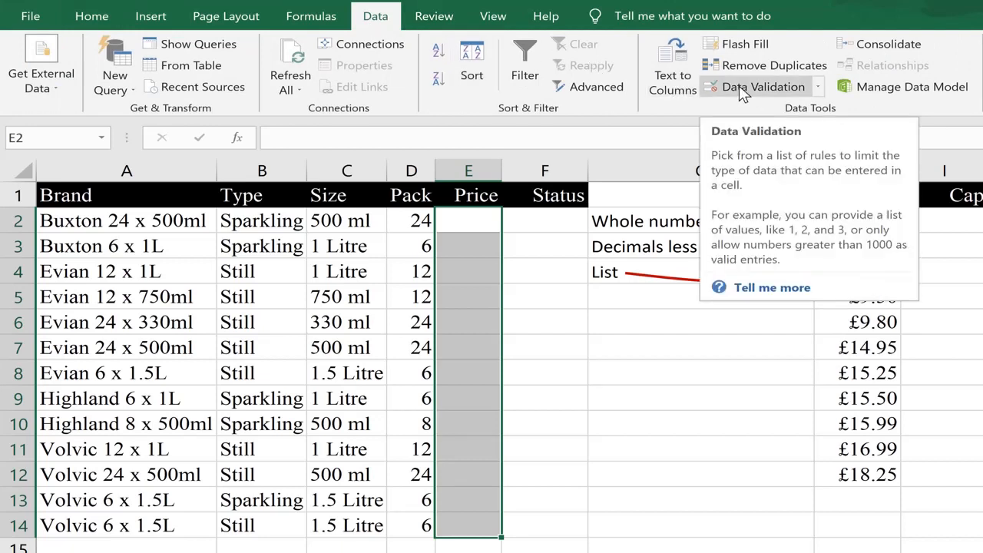
pyautogui.click(819, 89)
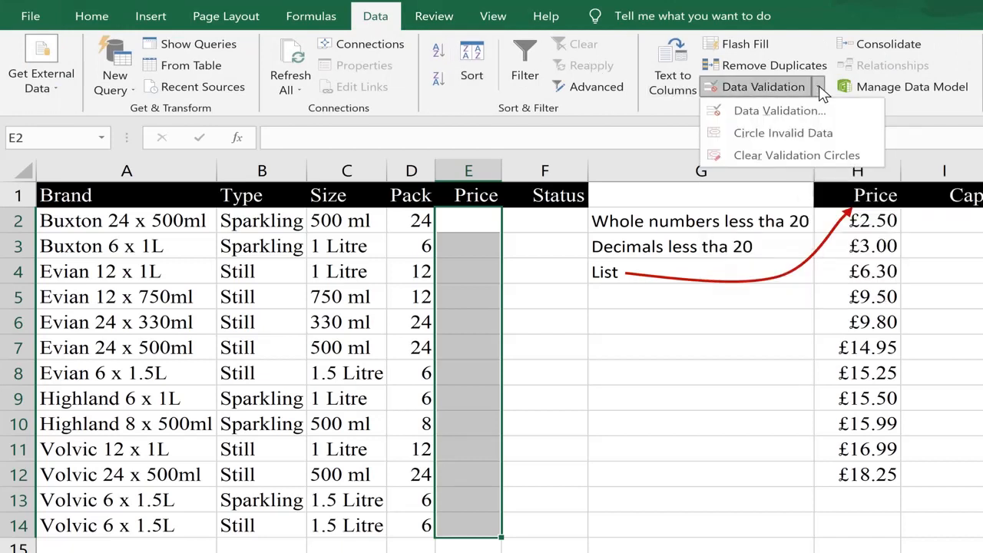
pyautogui.click(781, 115)
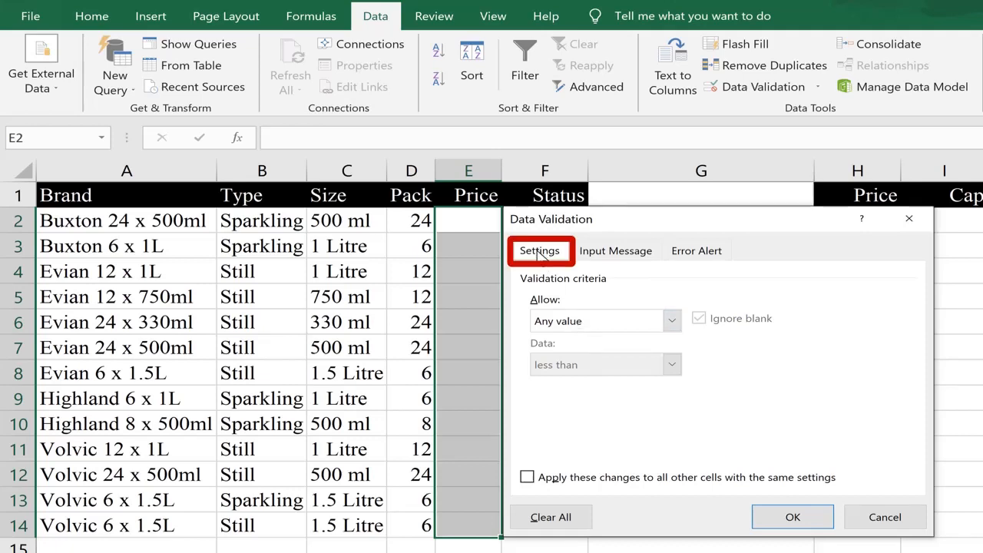
pyautogui.click(619, 258)
pyautogui.click(705, 259)
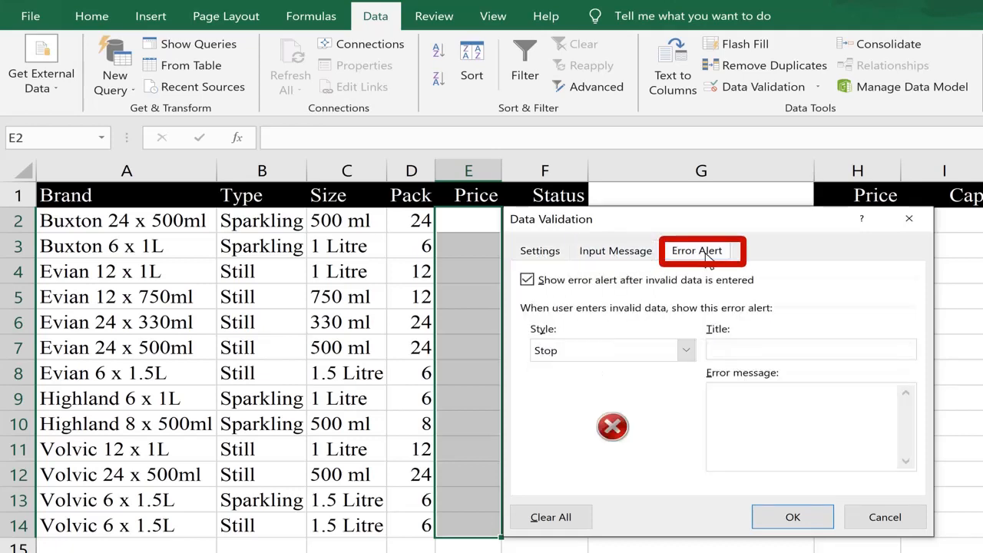
pyautogui.click(540, 253)
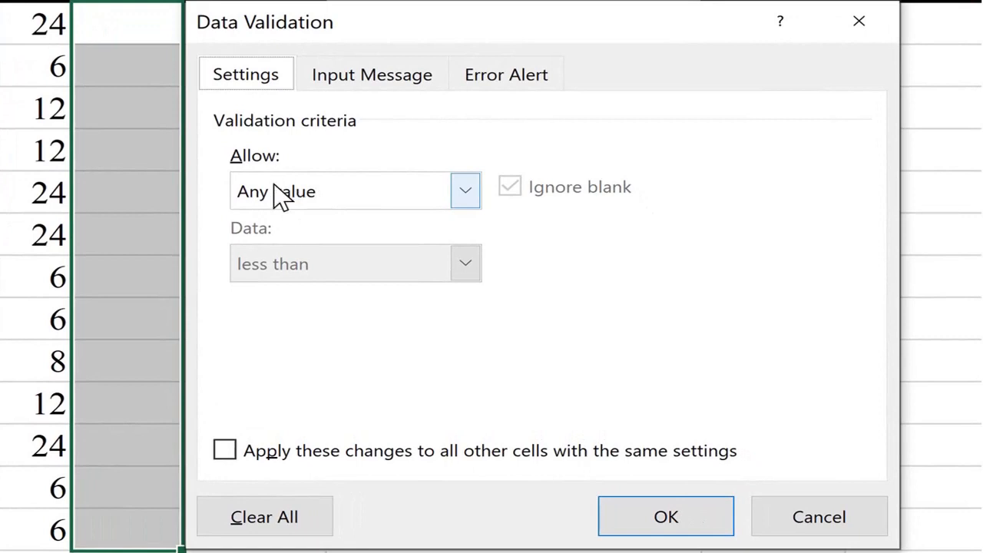
# Restrict the selected Price cells to whole numbers less than 20 and apply the validation rule.
pyautogui.click(471, 198)
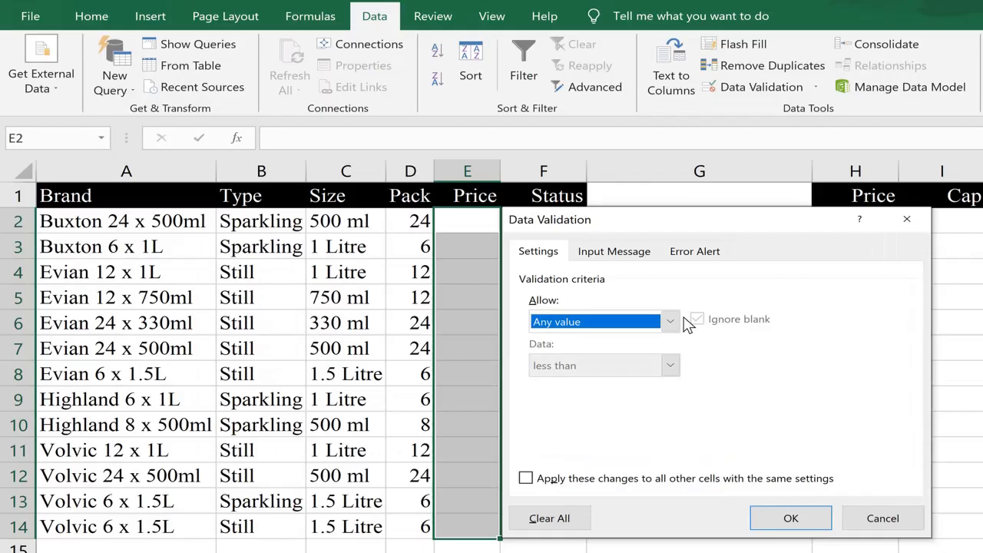
pyautogui.click(466, 190)
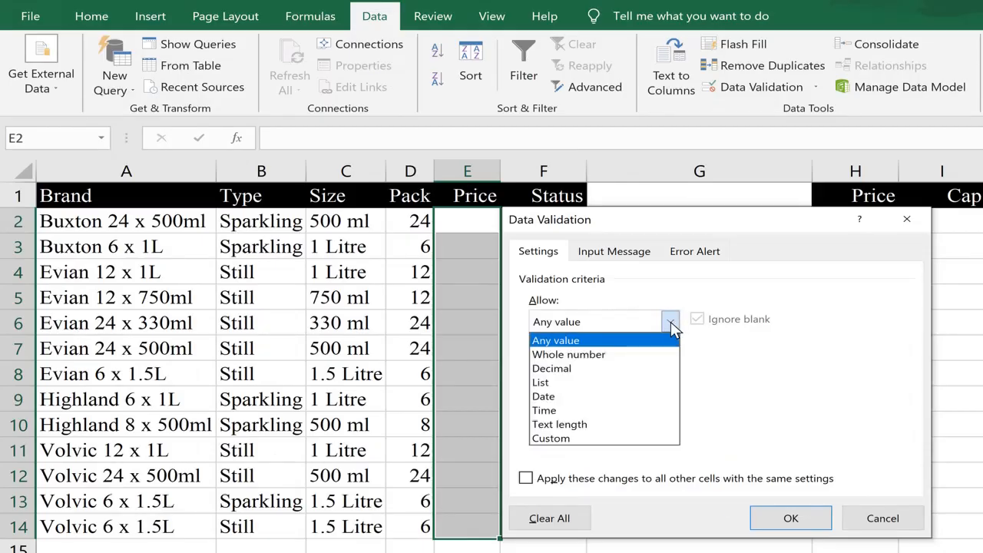
pyautogui.click(598, 355)
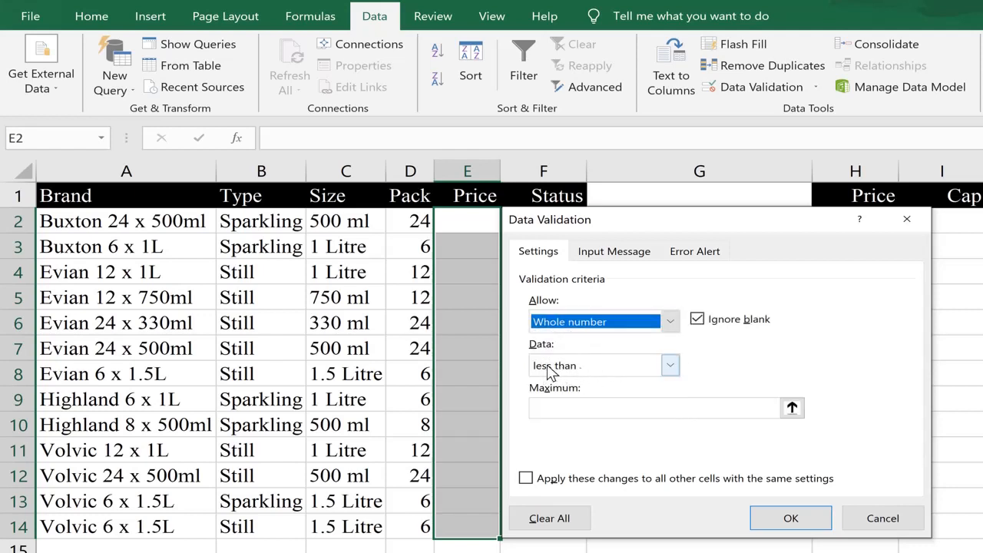
pyautogui.click(670, 367)
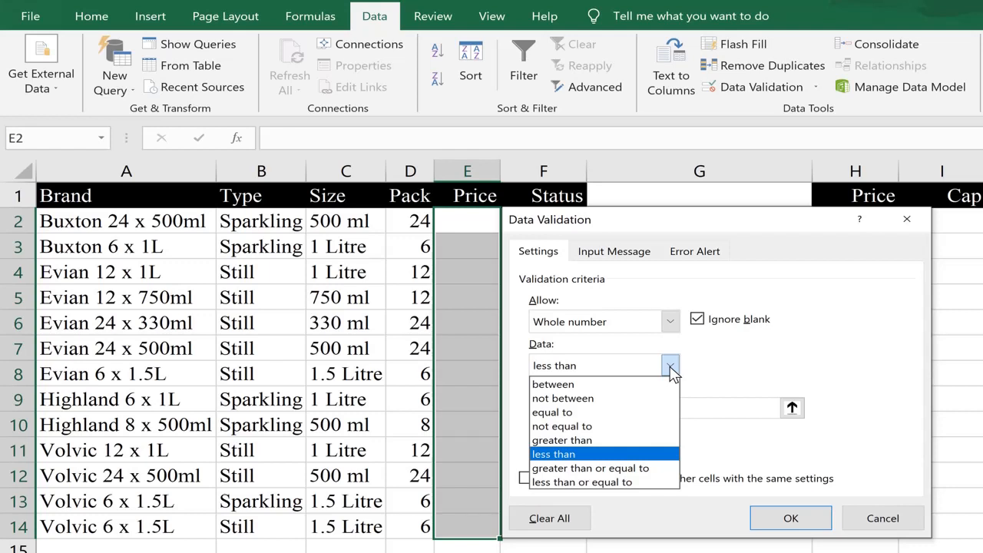
pyautogui.click(670, 372)
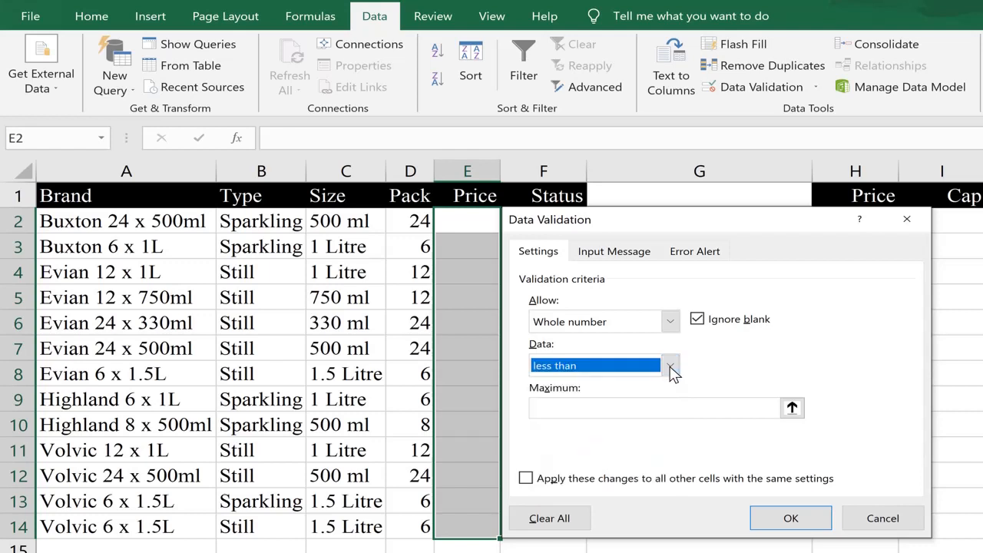
pyautogui.click(581, 410)
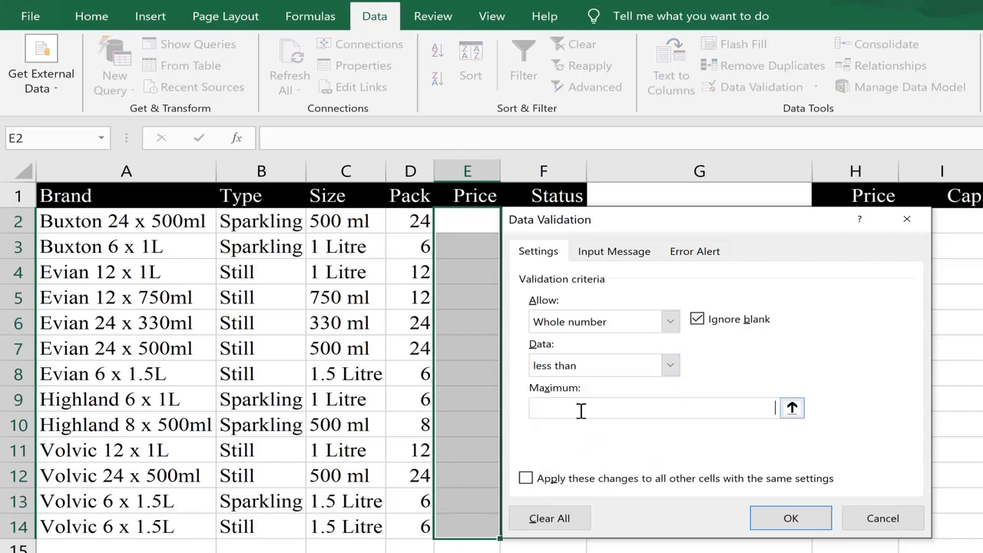
pyautogui.write('20')
pyautogui.click(790, 518)
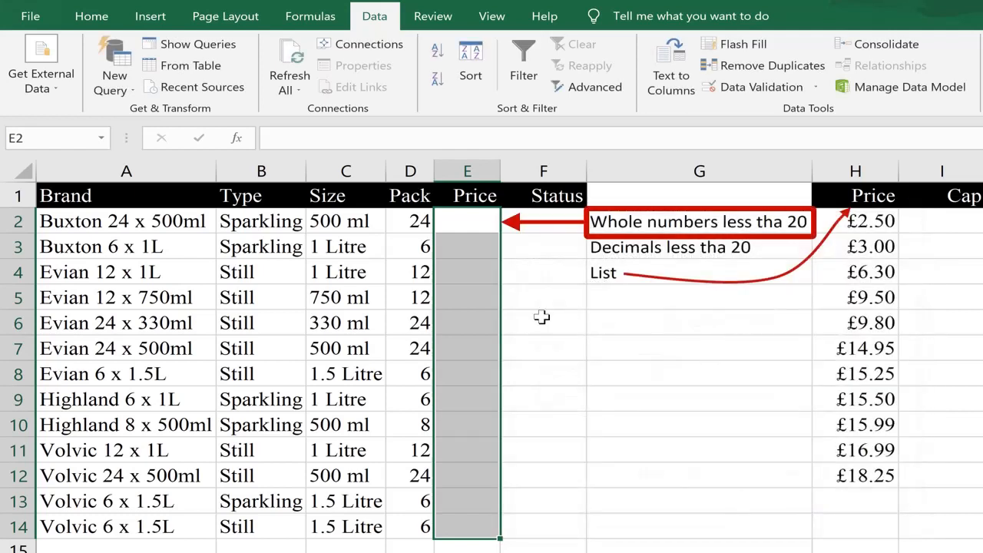
# Enter a price of 2 in cell E2 for the first Buxton product.
pyautogui.click(474, 219)
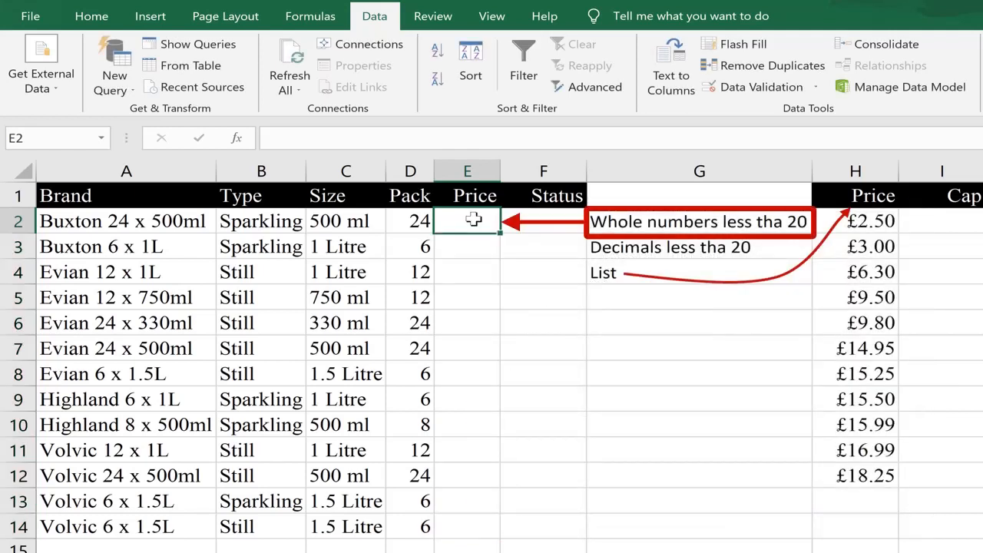
pyautogui.press('Return')
pyautogui.click(473, 220)
pyautogui.write('2')
pyautogui.press('Return')
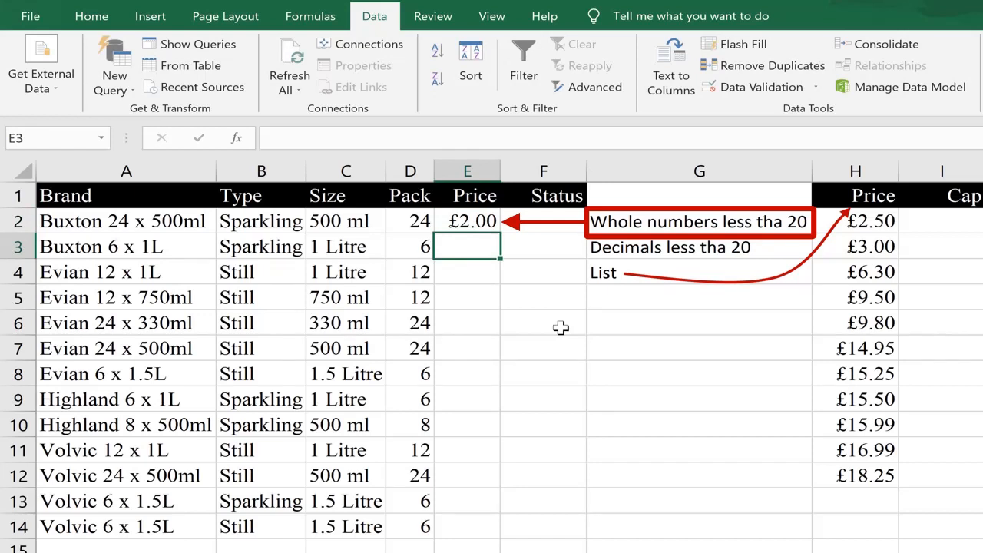
# Test the validation rule with 1.2 in cell E3, discard it and enter 3 instead.
pyautogui.write('1.2')
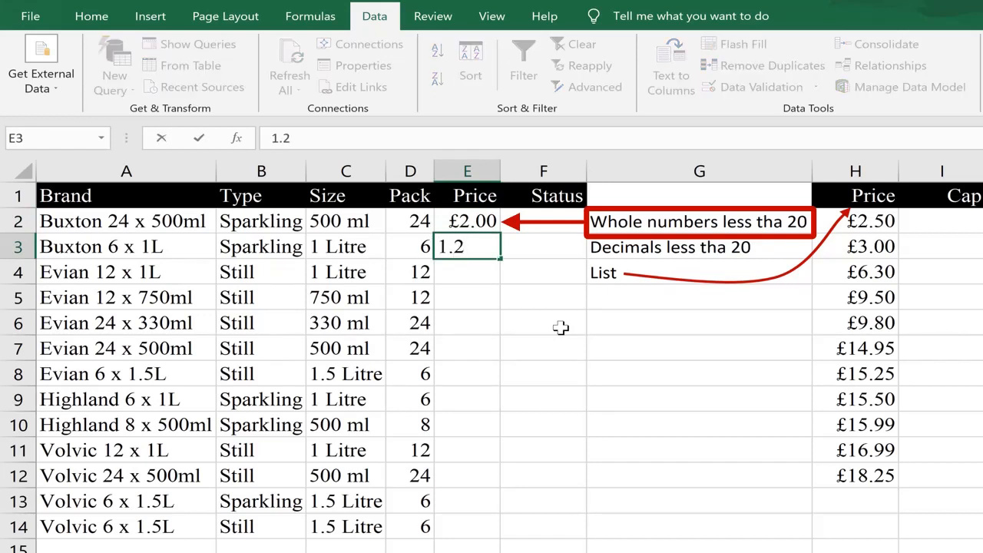
pyautogui.press('Return')
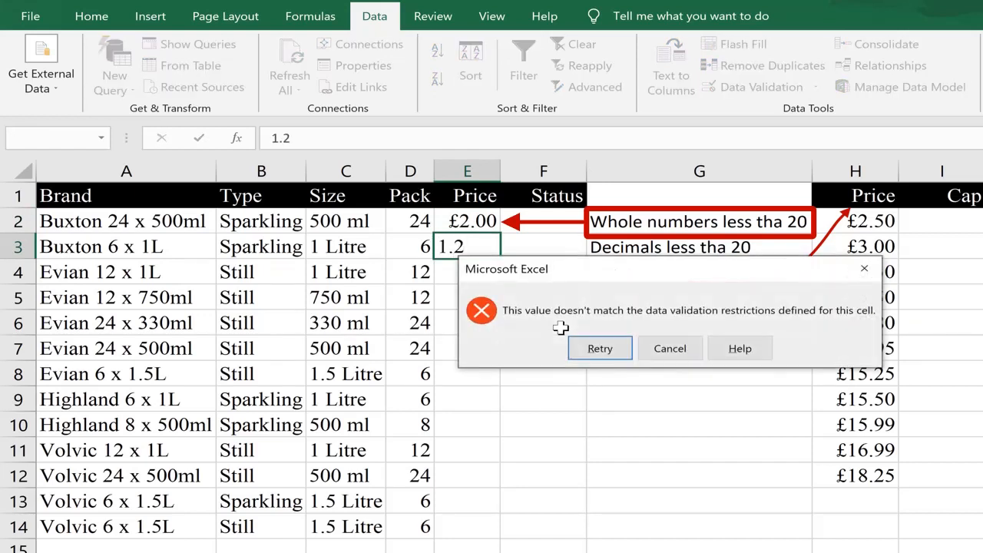
pyautogui.press('Return')
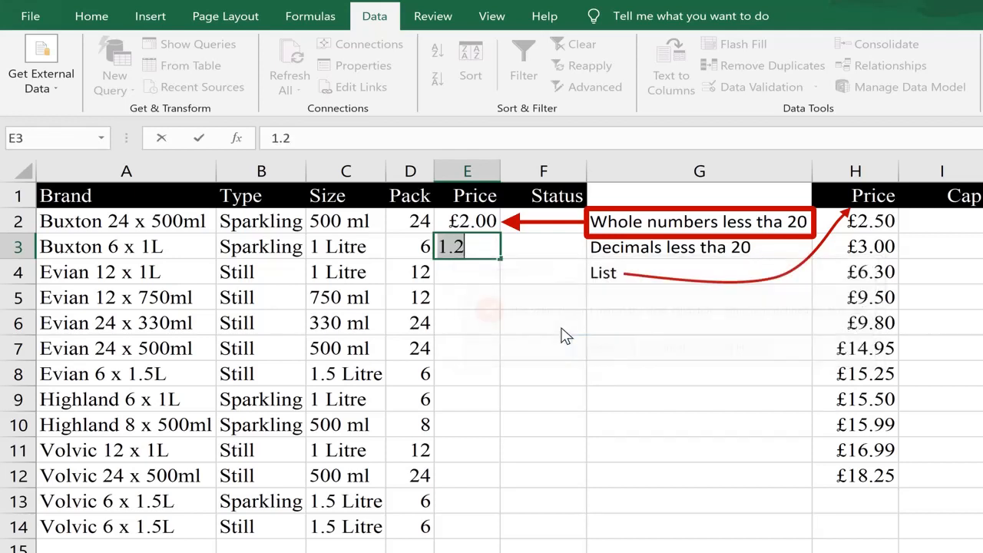
pyautogui.press('Escape')
pyautogui.write('3')
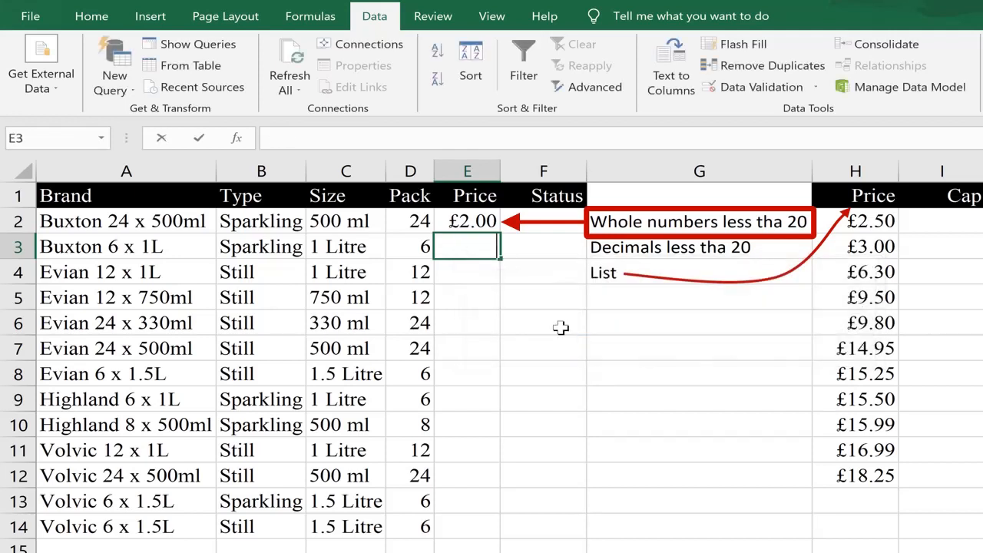
pyautogui.press('Return')
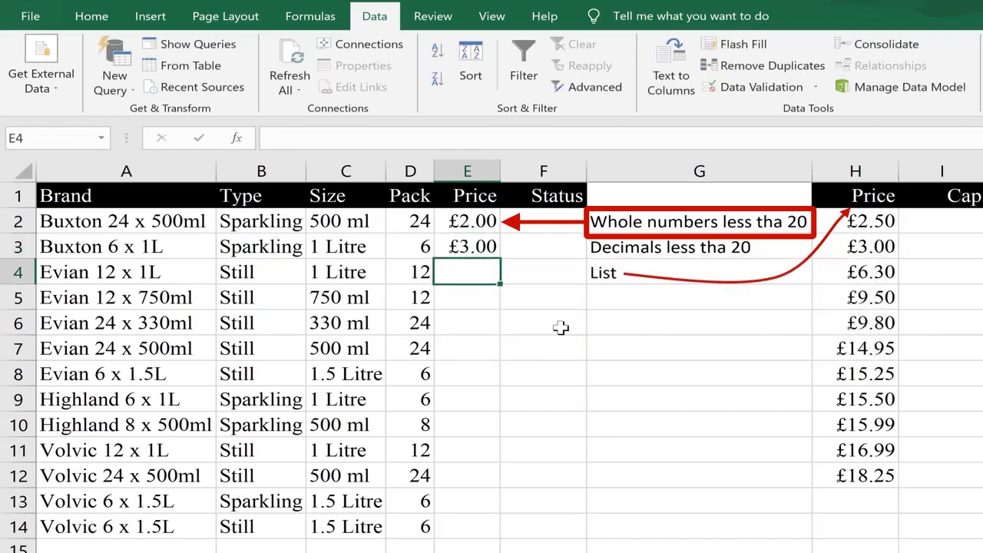
# Try to enter the decimal price 1.2 in cell E4 and discard the entry.
pyautogui.write('1.2')
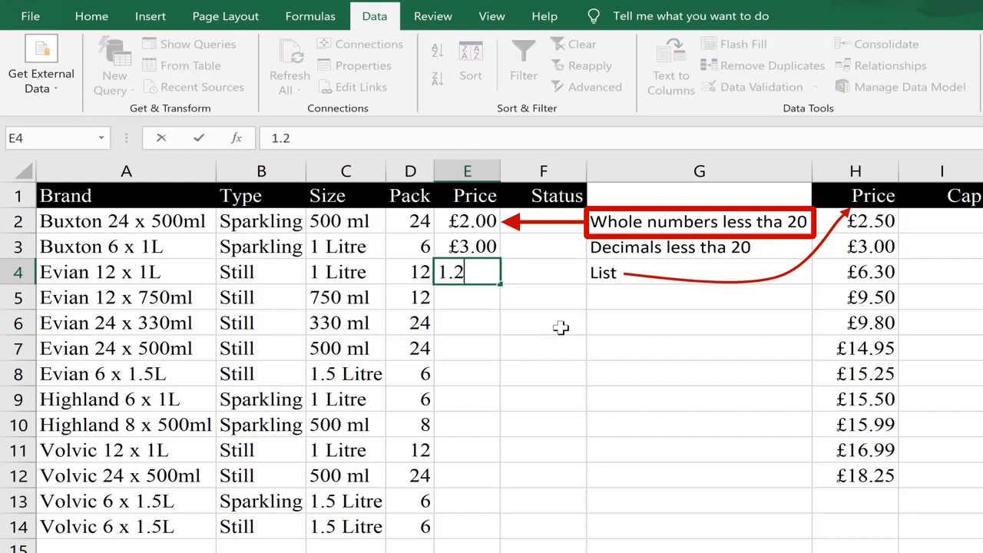
pyautogui.press('Return')
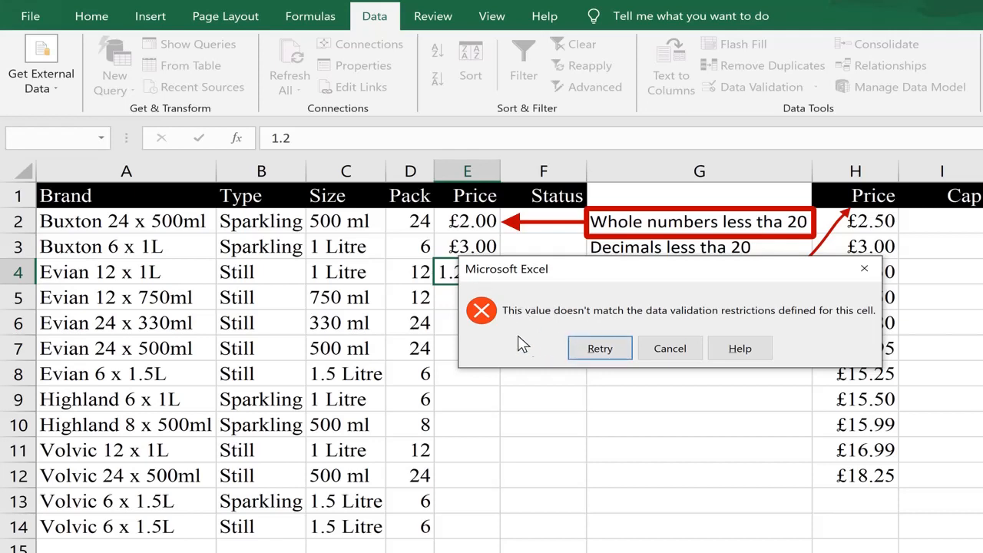
pyautogui.click(599, 350)
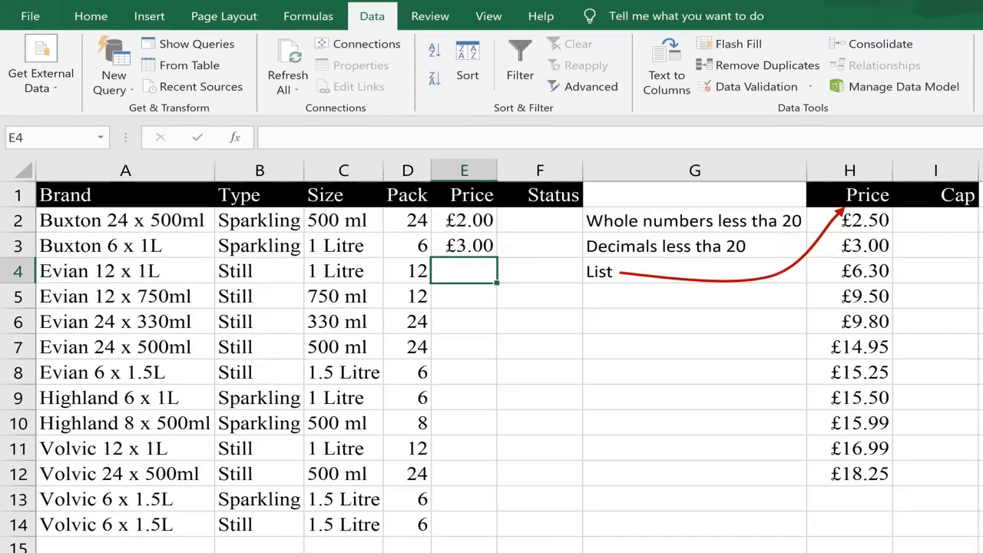
pyautogui.press('Return')
pyautogui.press('Up')
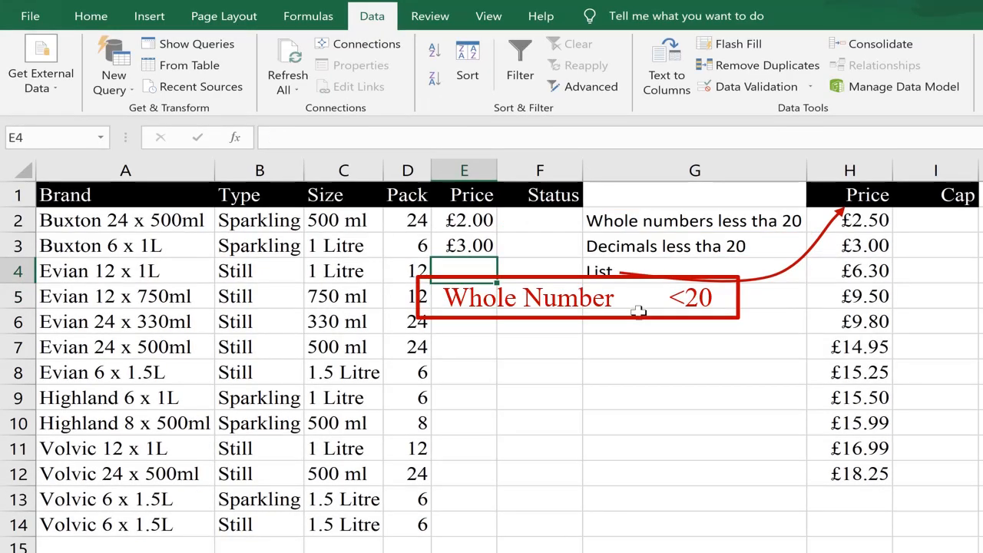
pyautogui.press('Up')
pyautogui.press('Down')
pyautogui.press('Up')
pyautogui.press('Down')
# Test the upper limit with 21 in cell E4, discard it and enter 19 instead.
pyautogui.write('21')
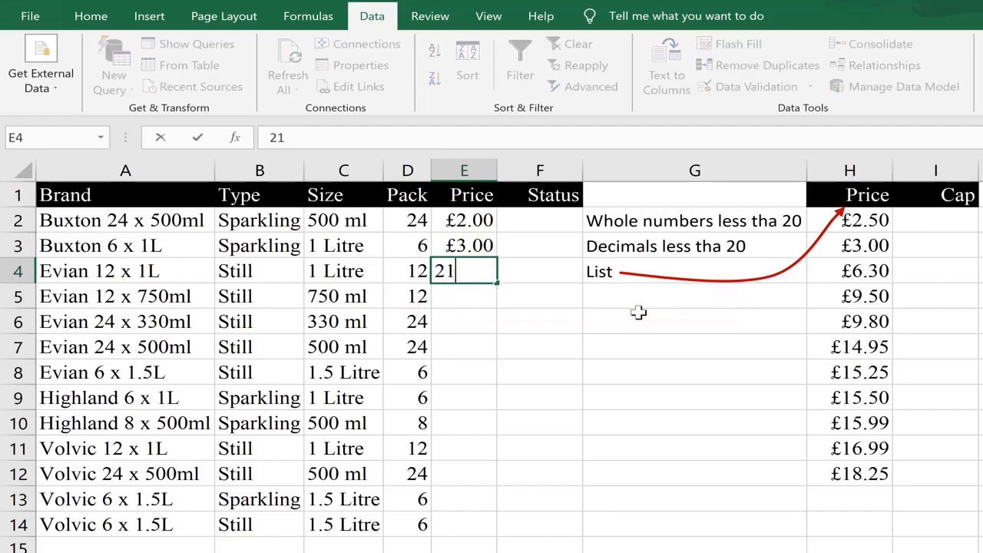
pyautogui.press('Return')
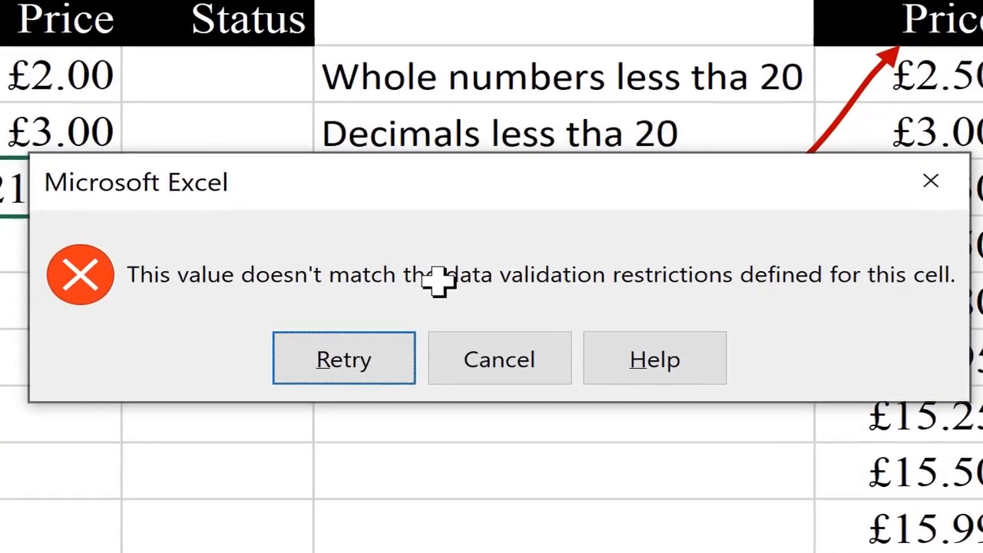
pyautogui.press('Tab')
pyautogui.press('Return')
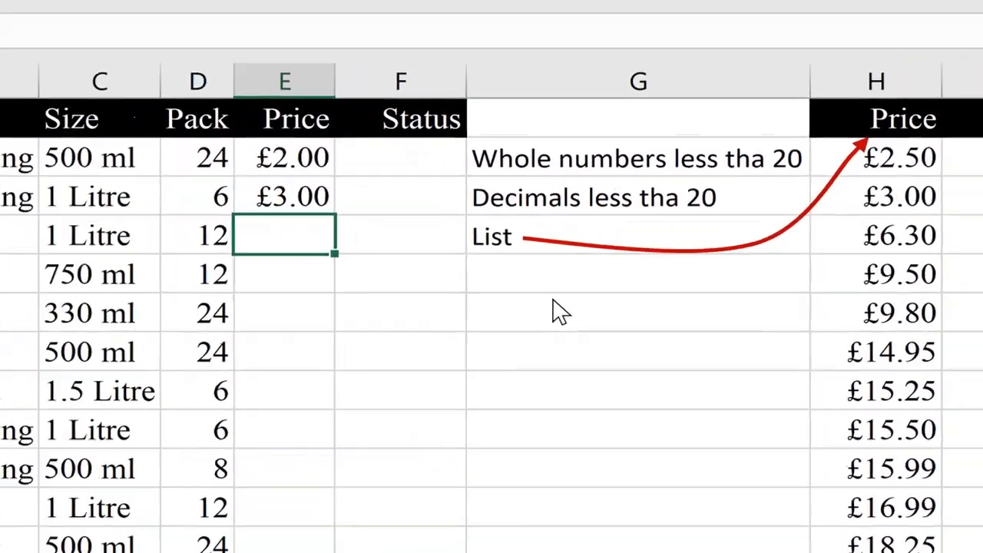
pyautogui.write('19')
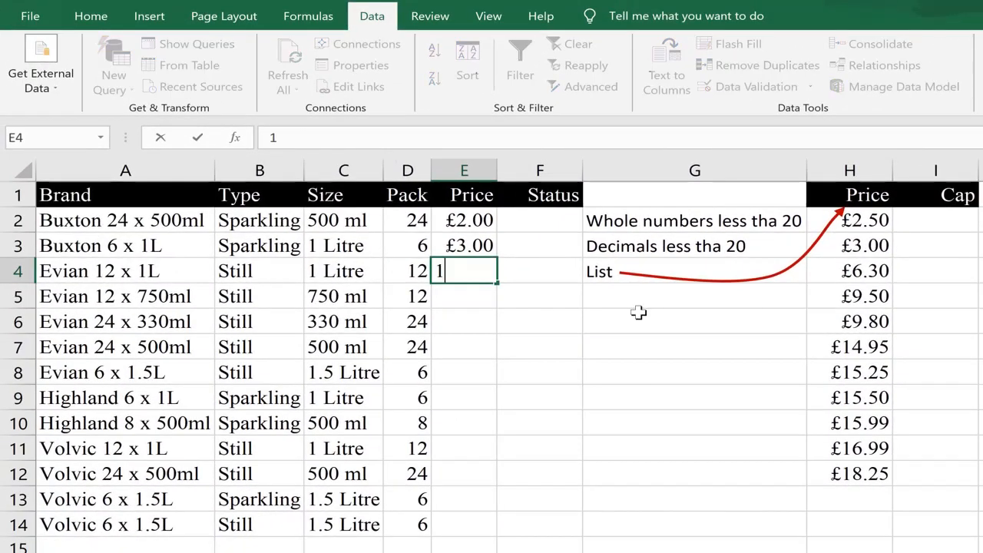
pyautogui.press('Return')
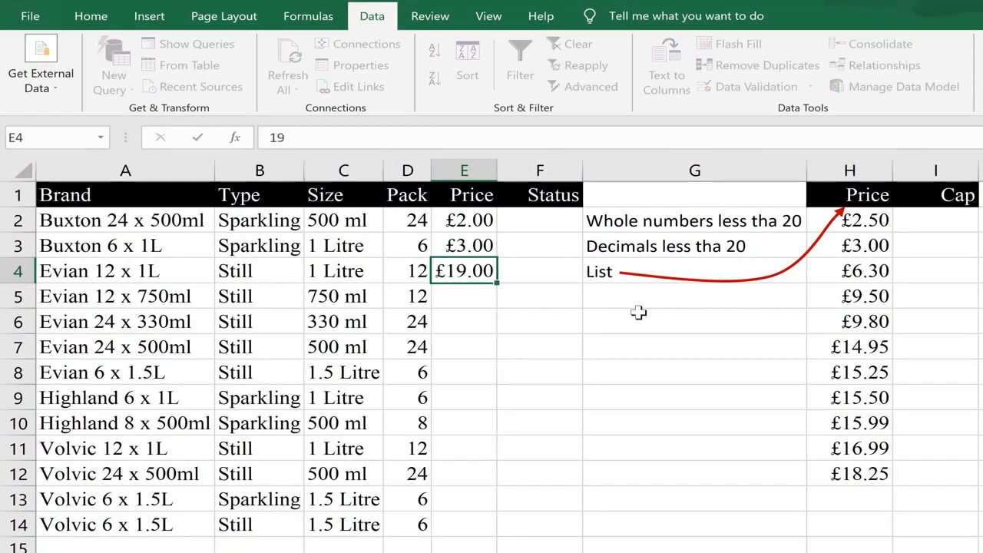
pyautogui.press('Up')
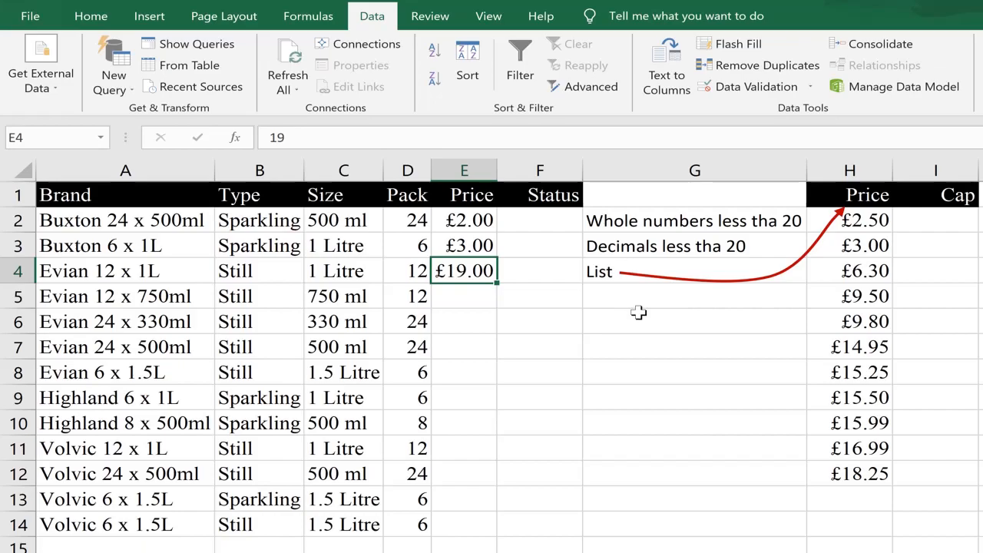
# Try to replace the price in cell E4 with the limit value 20.
pyautogui.write('20')
pyautogui.press('Return')
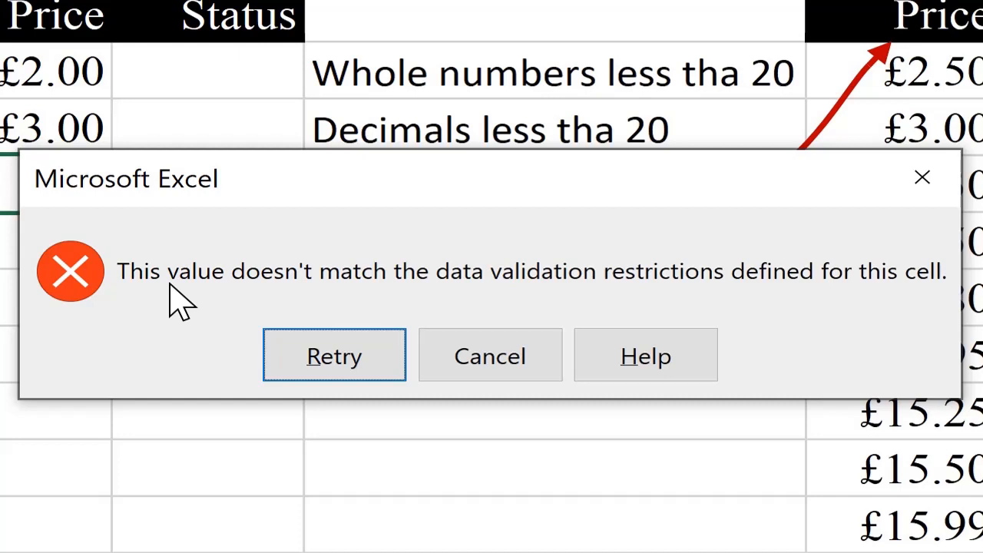
pyautogui.click(384, 361)
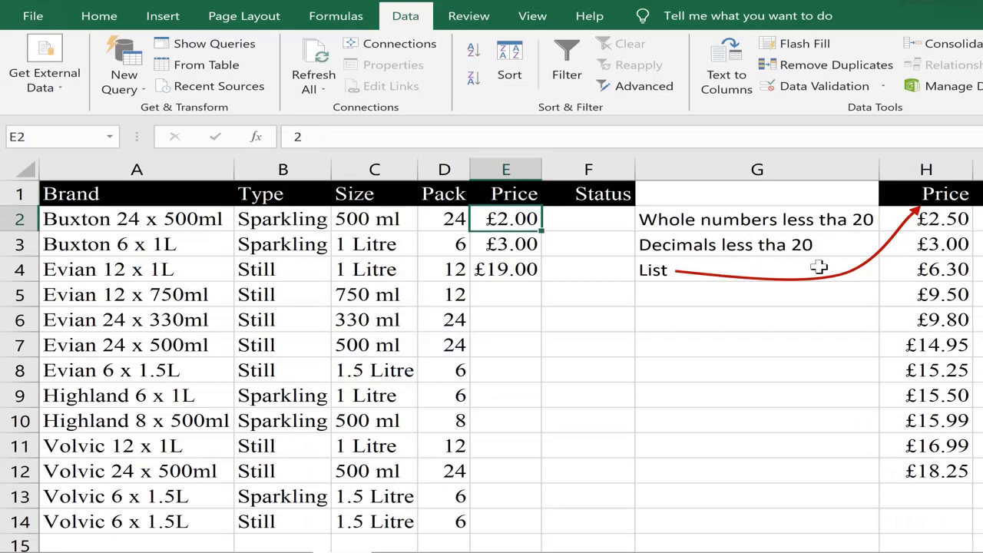
# Change the data validation of price cells E2:E14 to allow only decimals less than 20.
pyautogui.hotkey('shift', 'Down')
pyautogui.hotkey('shift', 'Down')
pyautogui.hotkey('shift', 'Down')
pyautogui.hotkey('shift', 'Down')
pyautogui.hotkey('shift', 'Down')
pyautogui.hotkey('shift', 'Down')
pyautogui.hotkey('shift', 'Down')
pyautogui.hotkey('shift', 'Down')
pyautogui.hotkey('shift', 'Down')
pyautogui.hotkey('shift', 'Down')
pyautogui.hotkey('shift', 'Down')
pyautogui.hotkey('shift', 'Down')
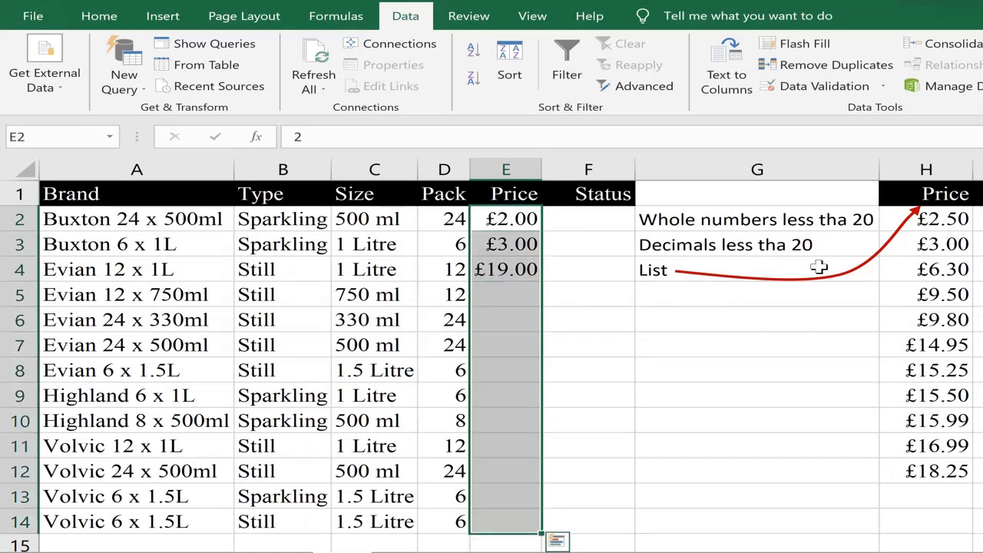
pyautogui.click(883, 86)
pyautogui.click(870, 110)
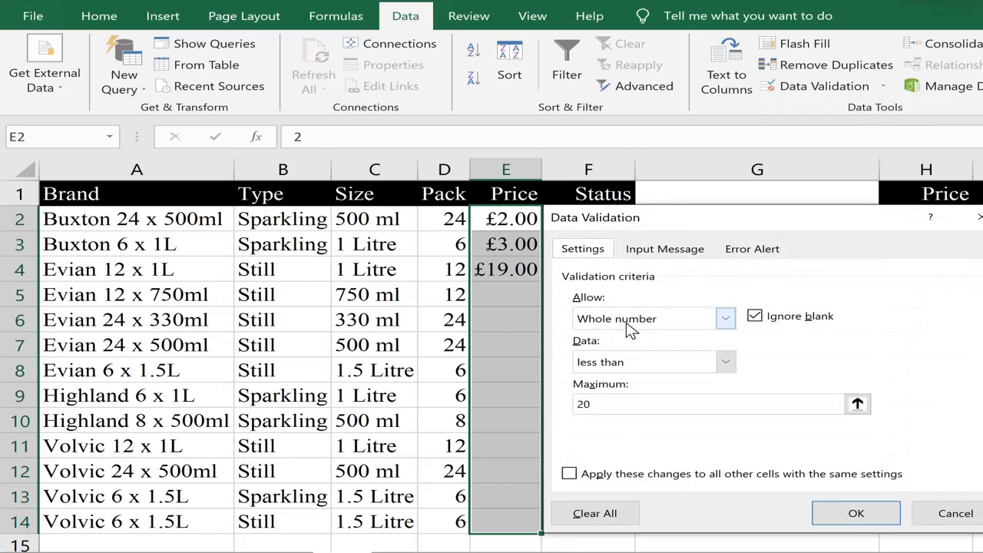
pyautogui.click(725, 318)
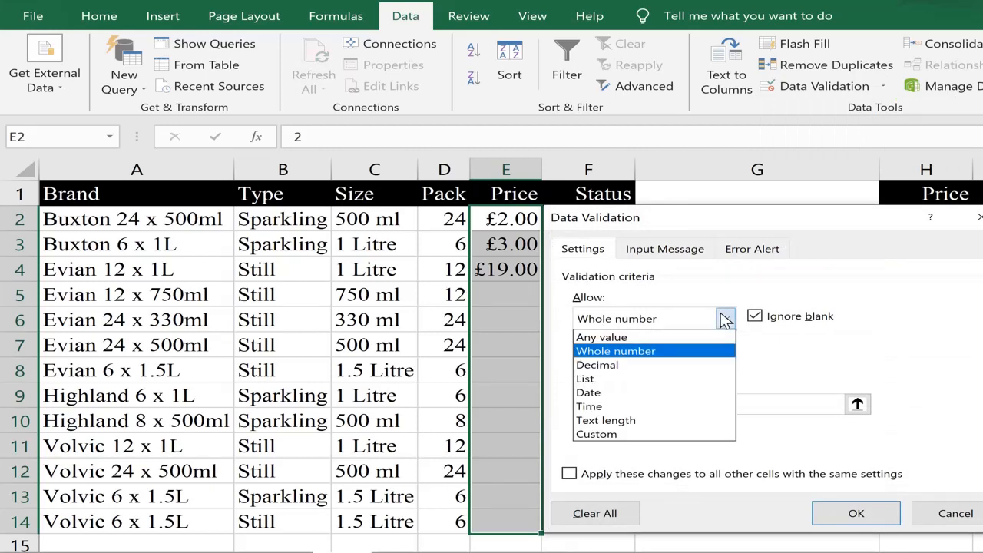
pyautogui.click(667, 366)
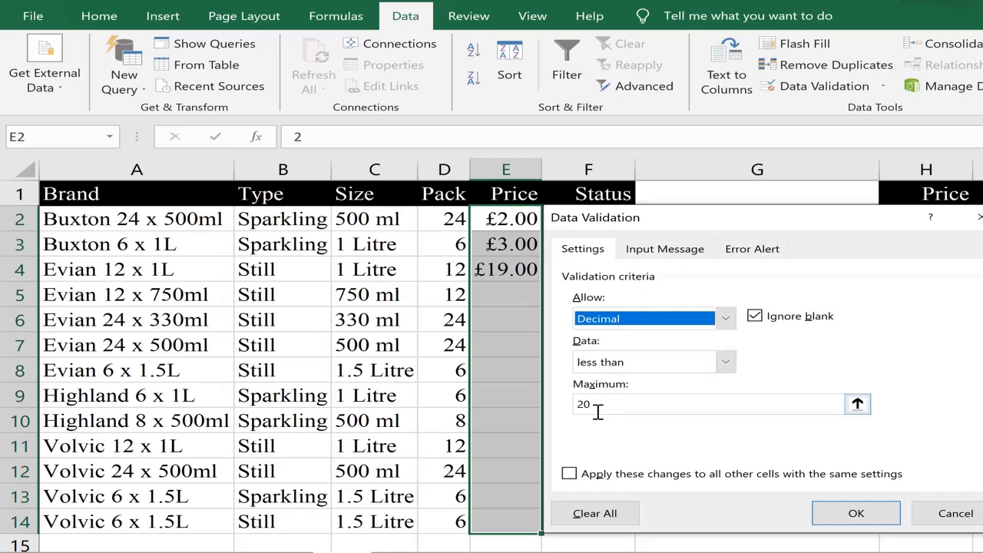
pyautogui.click(855, 513)
# Enter the decimal prices 2.5, 3.5 and 3.99 in cells E2 to E4.
pyautogui.write('2.5')
pyautogui.press('Return')
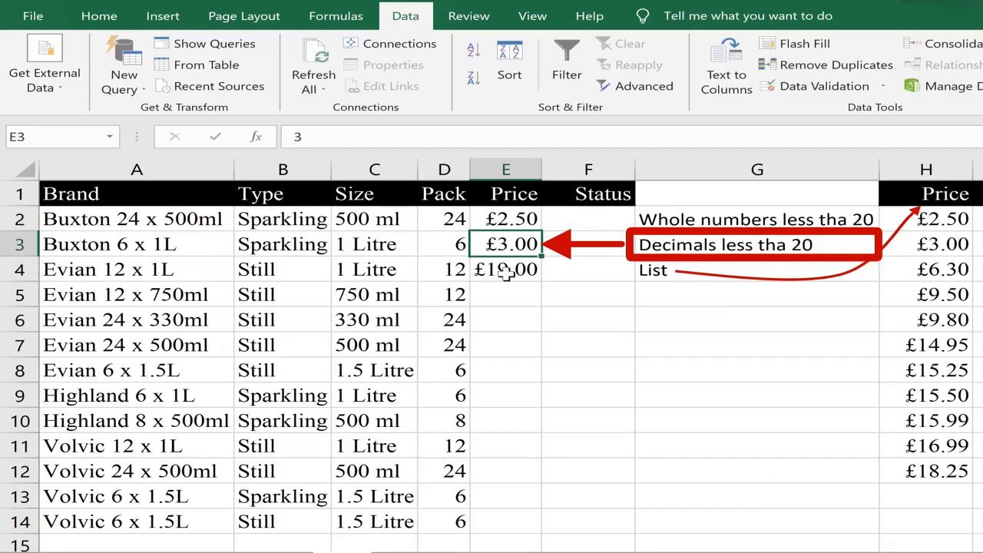
pyautogui.write('3.5')
pyautogui.press('Return')
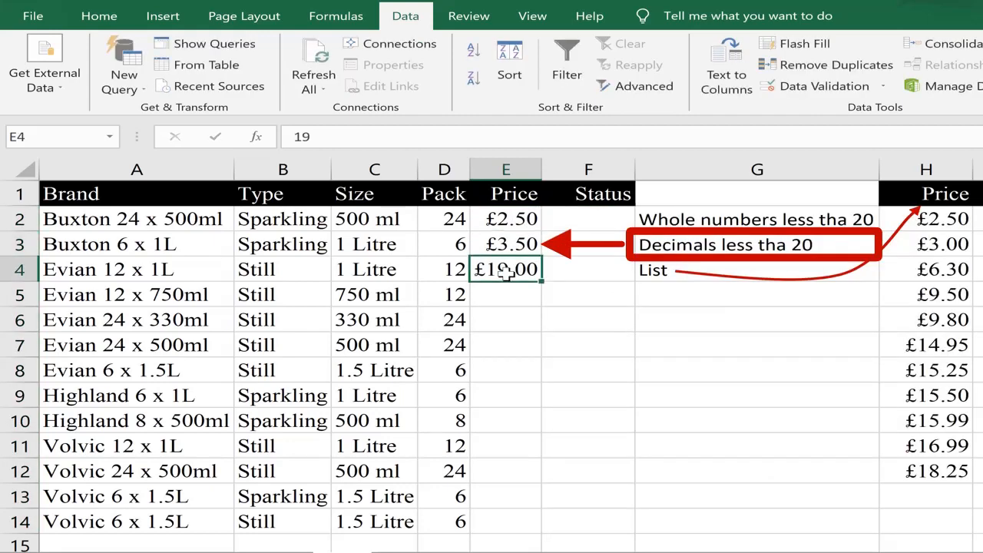
pyautogui.write('3.99')
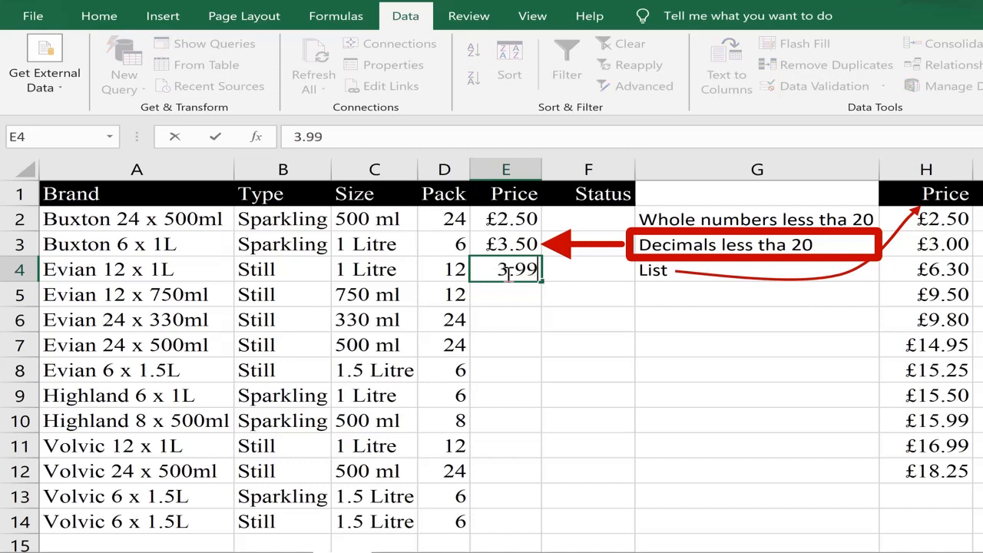
pyautogui.press('Return')
# Test the decimal limit with 21 in cell E5, discard it and enter 19.99 instead.
pyautogui.write('21')
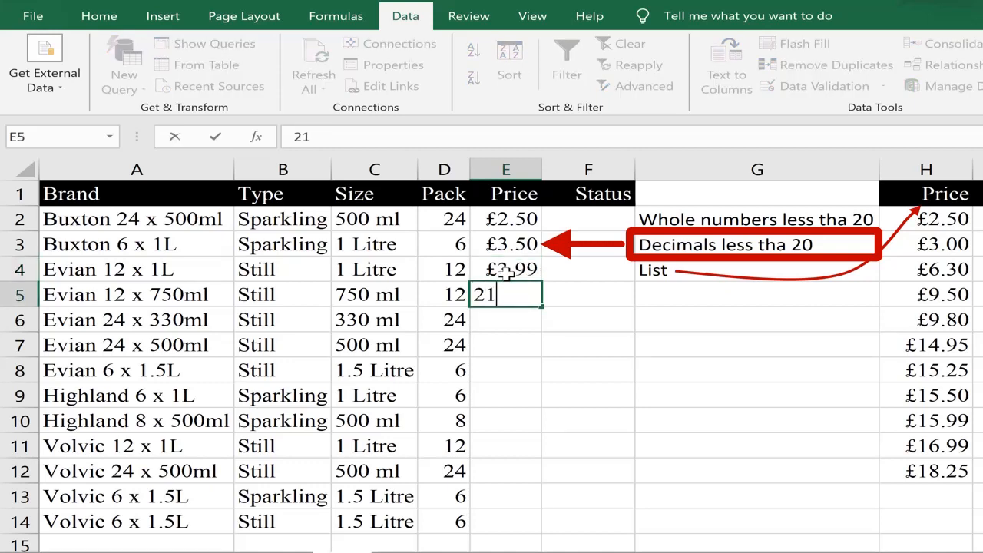
pyautogui.press('Return')
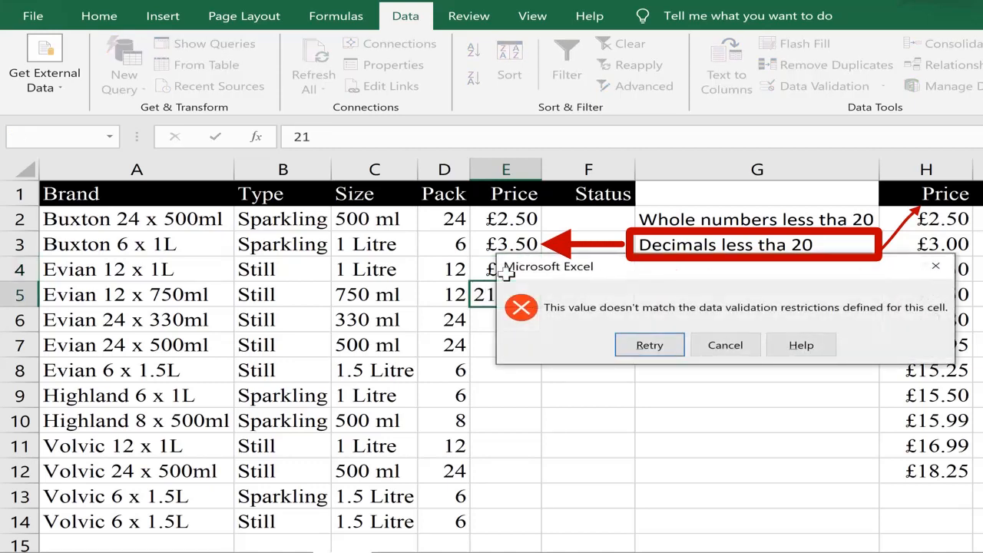
pyautogui.press('Tab')
pyautogui.press('Return')
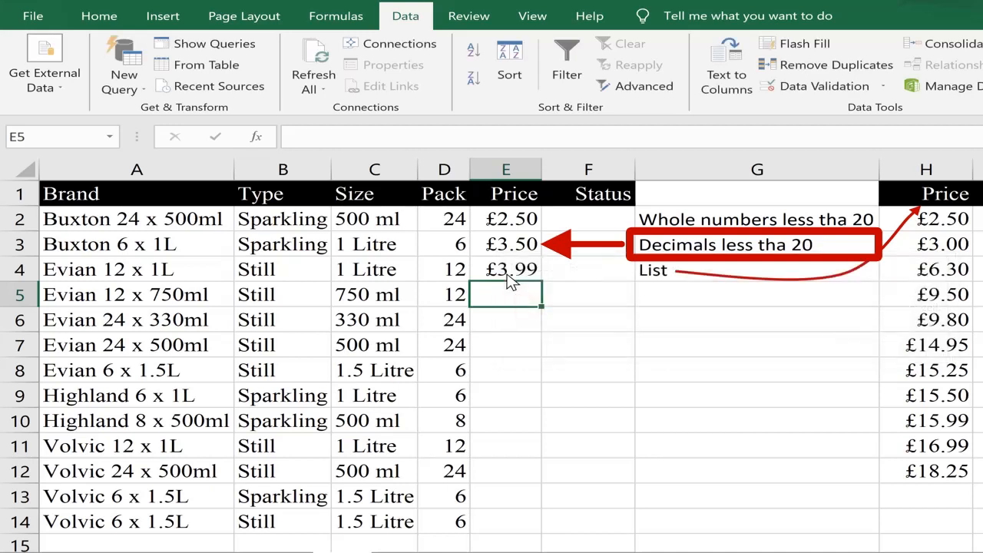
pyautogui.write('19.99')
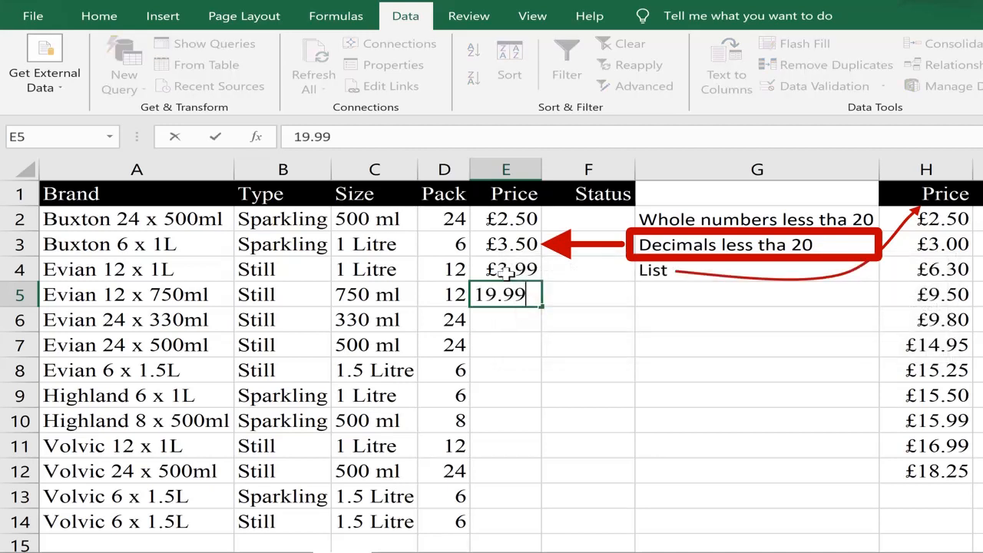
pyautogui.press('Return')
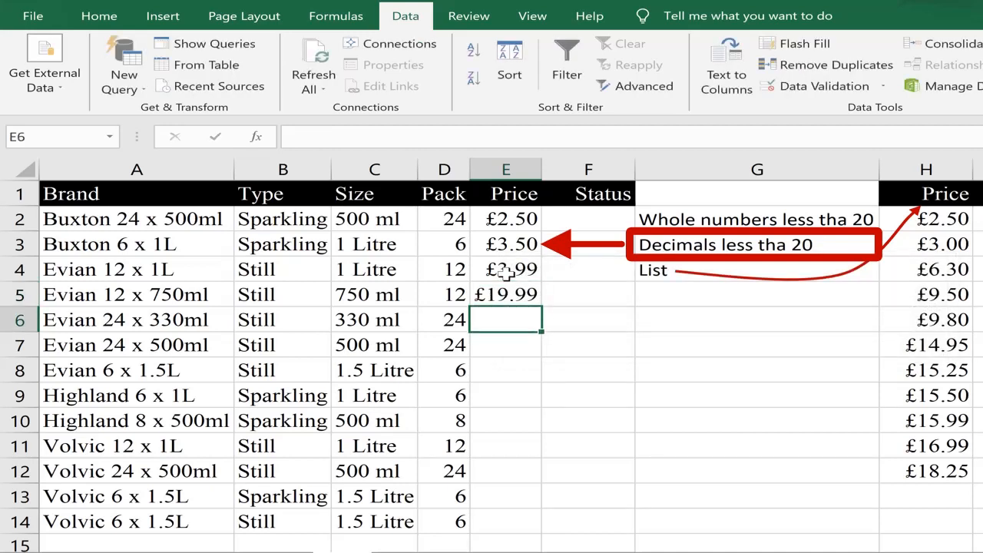
# Try to replace the price in cell E5 with the limit value 20.
pyautogui.press('Up')
pyautogui.write('20')
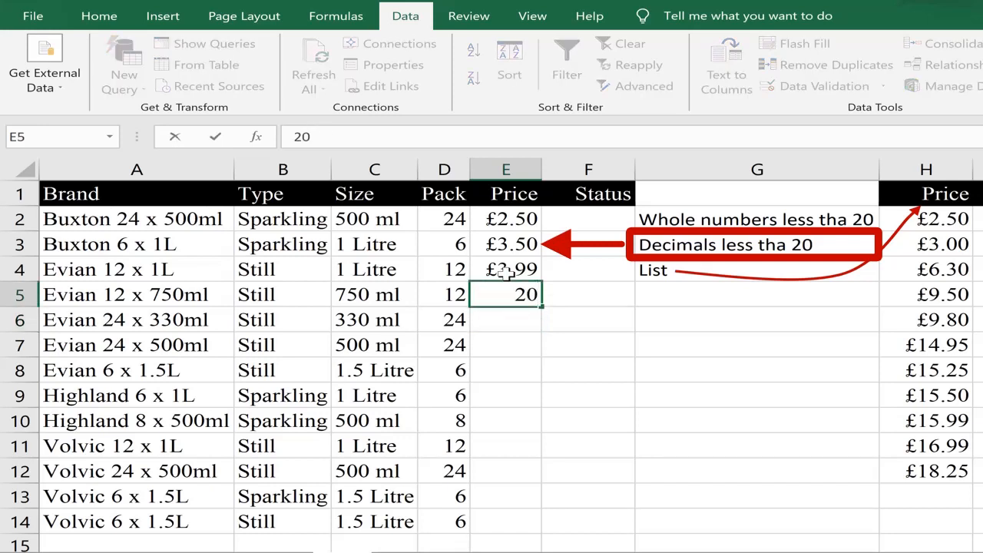
pyautogui.press('Return')
pyautogui.press('Tab')
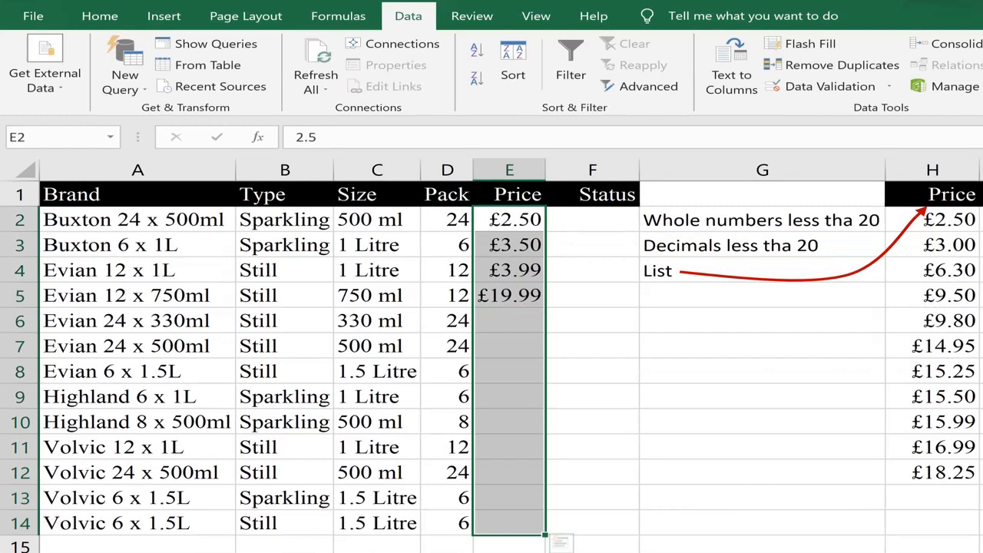
# Change the allowed validation type of price cells E2:E14 to List.
pyautogui.press('Down')
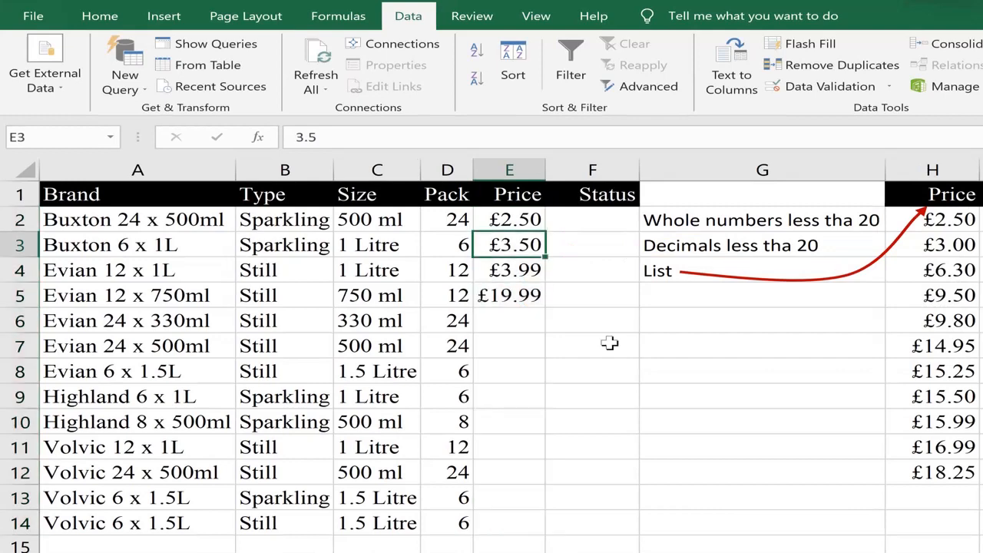
pyautogui.press('Up')
pyautogui.hotkey('ctrl', 'shift', 'Down')
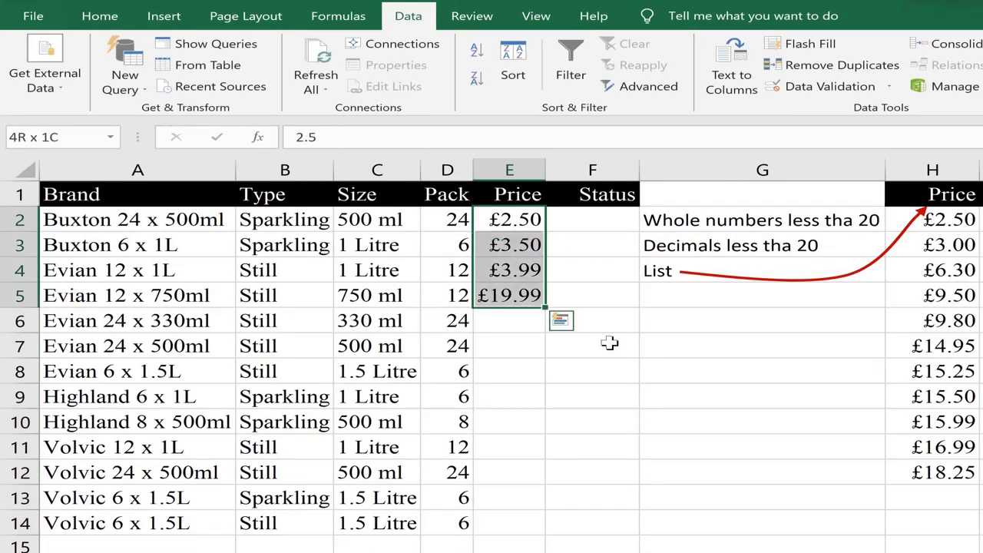
pyautogui.hotkey('shift', 'Down')
pyautogui.hotkey('shift', 'Down')
pyautogui.hotkey('shift', 'Down')
pyautogui.hotkey('shift', 'Down')
pyautogui.hotkey('shift', 'Down')
pyautogui.hotkey('shift', 'Down')
pyautogui.hotkey('shift', 'Down')
pyautogui.hotkey('shift', 'Down')
pyautogui.hotkey('shift', 'Down')
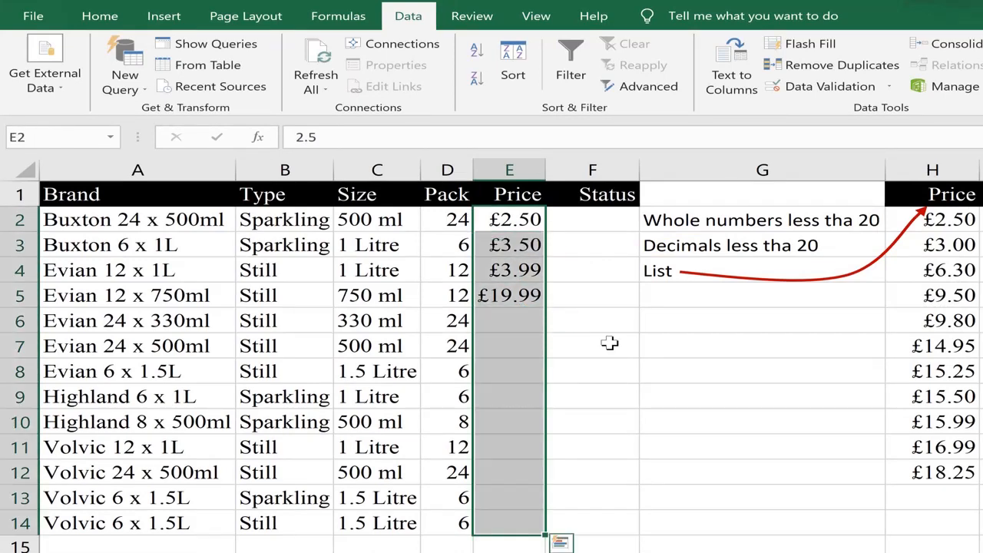
pyautogui.click(892, 88)
pyautogui.click(882, 108)
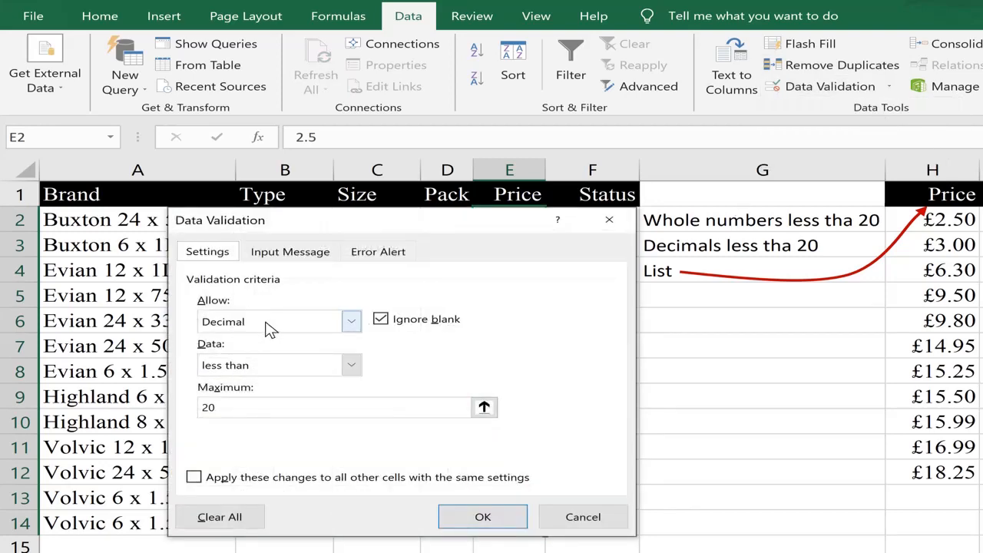
pyautogui.click(350, 321)
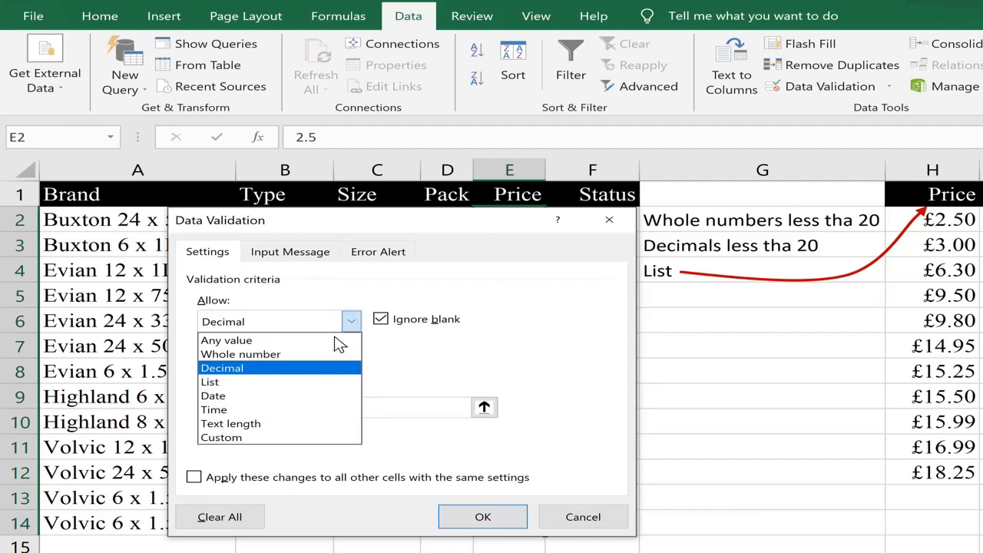
pyautogui.click(284, 382)
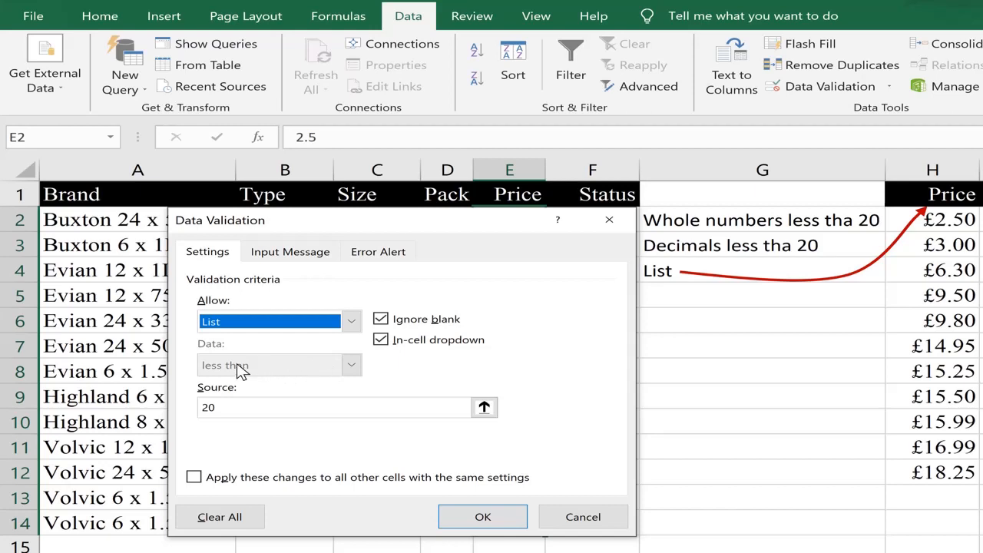
# Set the validation list's source to the prices in H2:H12 and apply the rule.
pyautogui.click(220, 404)
pyautogui.click(484, 407)
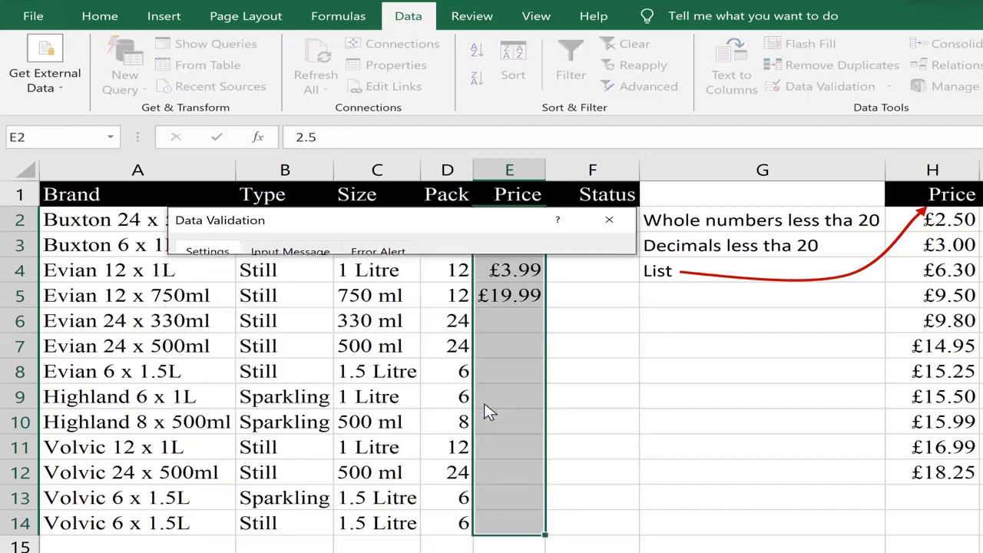
pyautogui.click(966, 220)
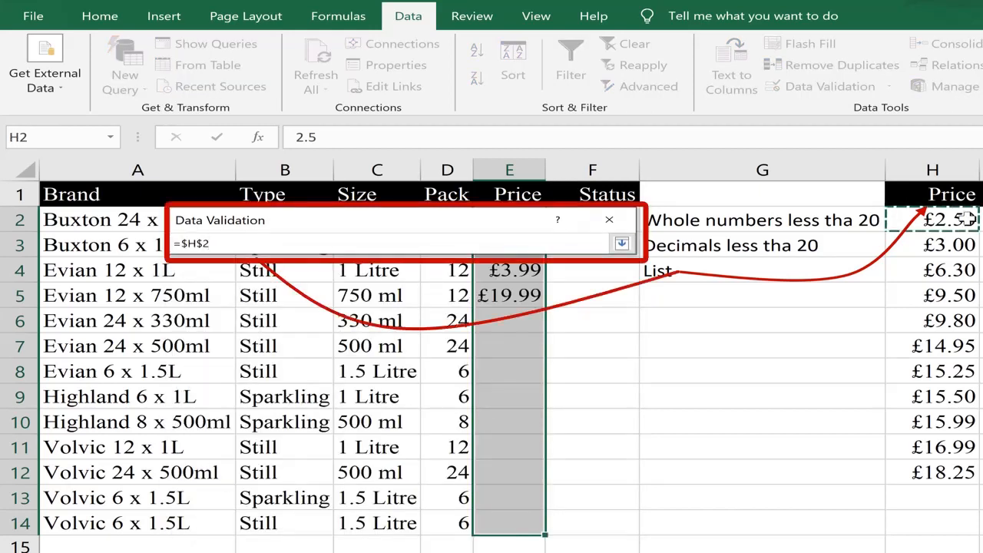
pyautogui.hotkey('ctrl', 'shift', 'Down')
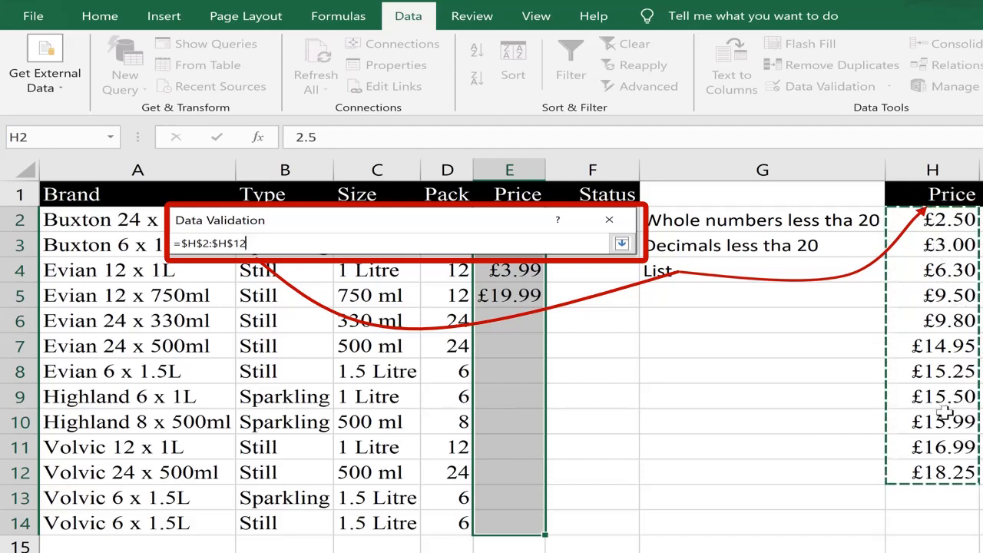
pyautogui.click(621, 244)
pyautogui.click(484, 518)
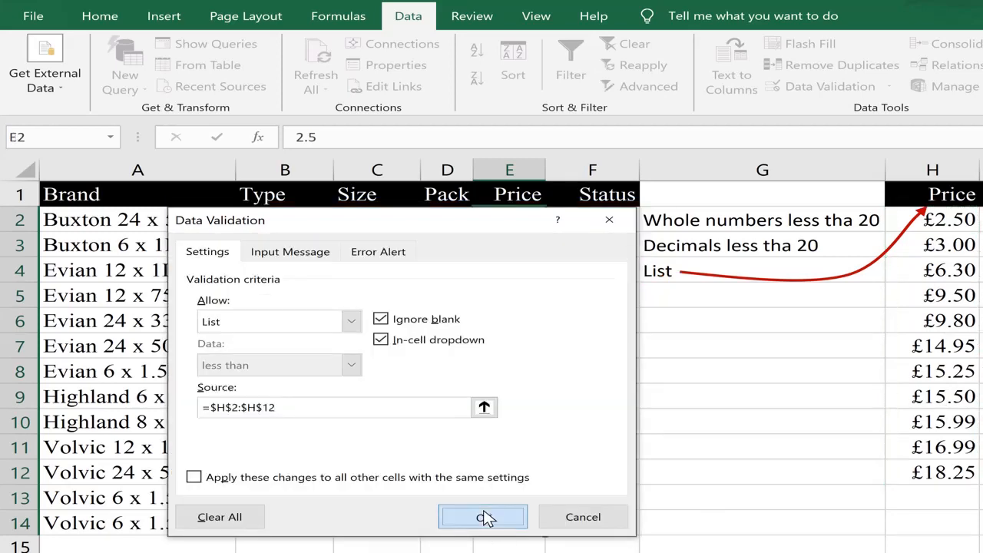
# Clear the existing prices in cells E2:E5.
pyautogui.click(514, 321)
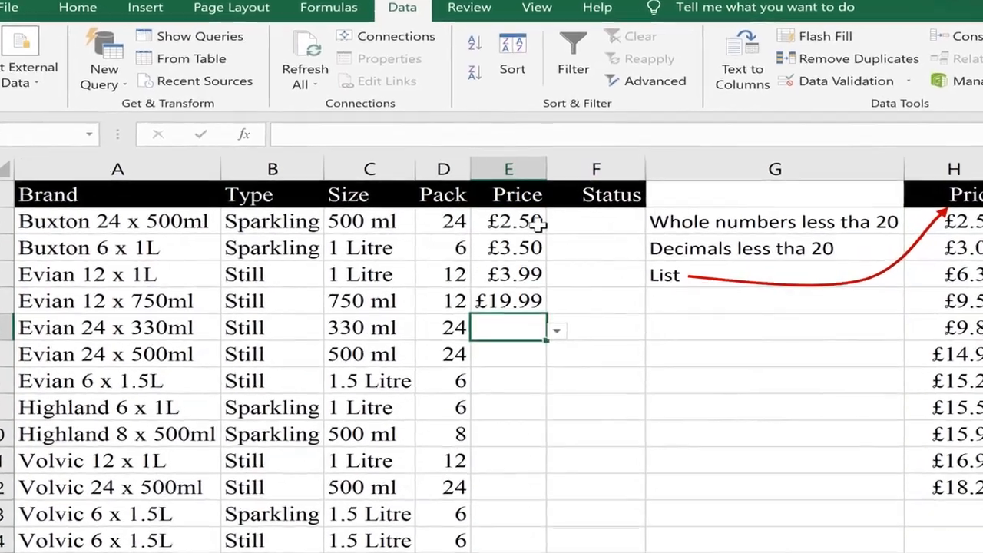
pyautogui.click(538, 219)
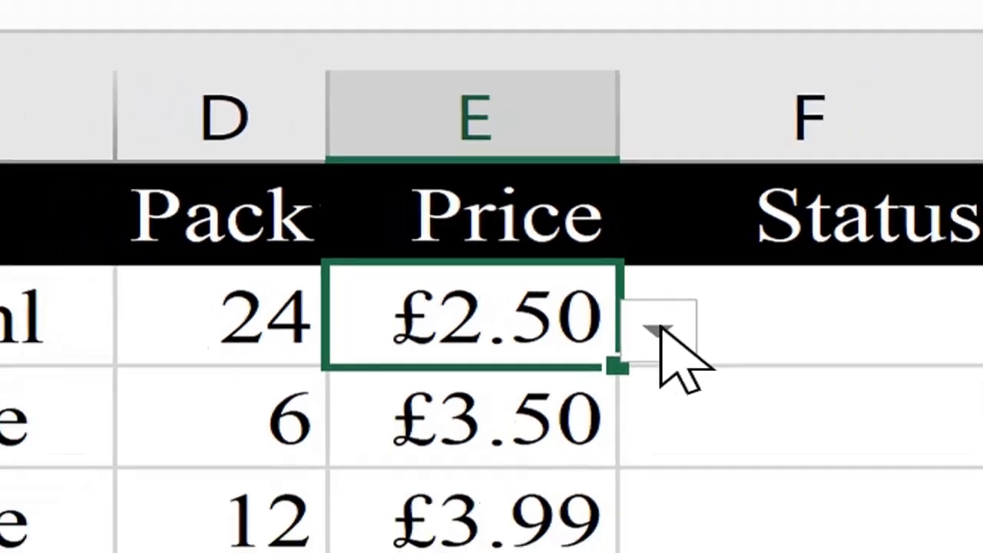
pyautogui.hotkey('shift', 'Down')
pyautogui.hotkey('shift', 'Down')
pyautogui.hotkey('shift', 'Down')
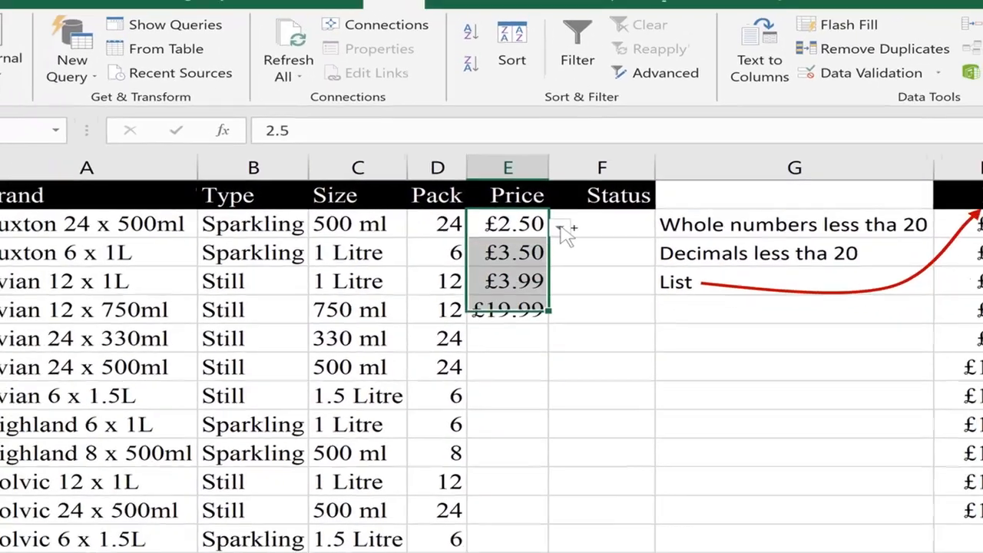
pyautogui.press('Delete')
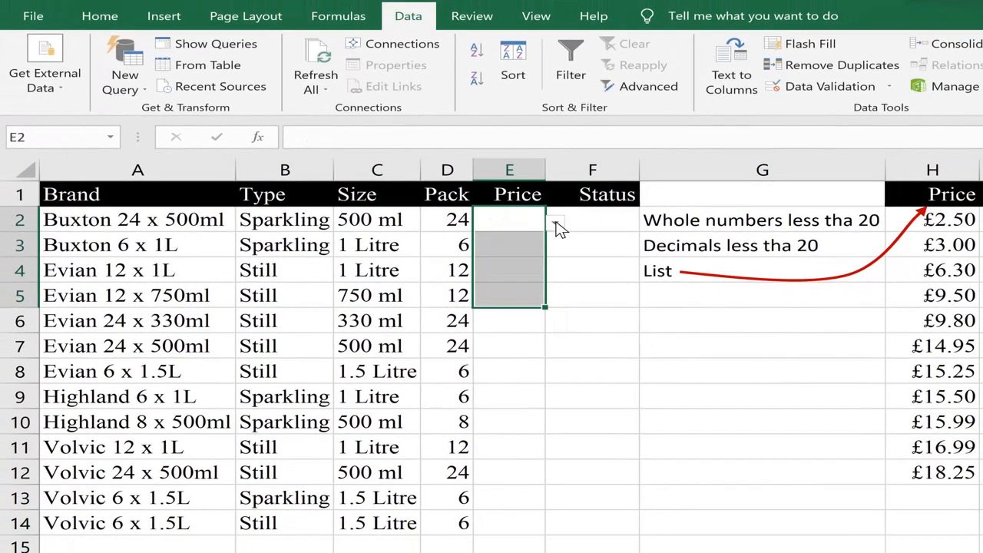
# Fill cell E2 with £9.50 chosen from its list of allowed prices.
pyautogui.click(566, 254)
pyautogui.click(509, 214)
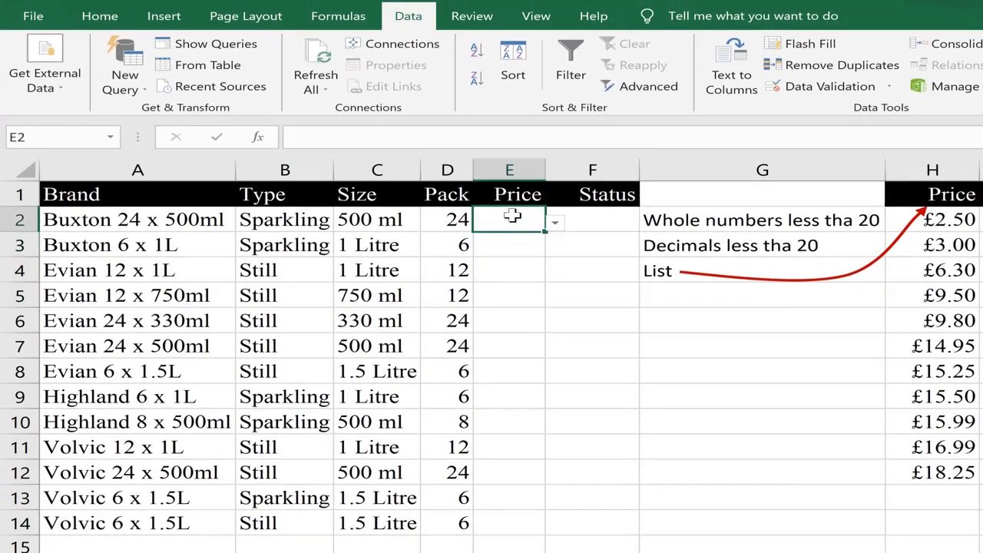
pyautogui.click(555, 224)
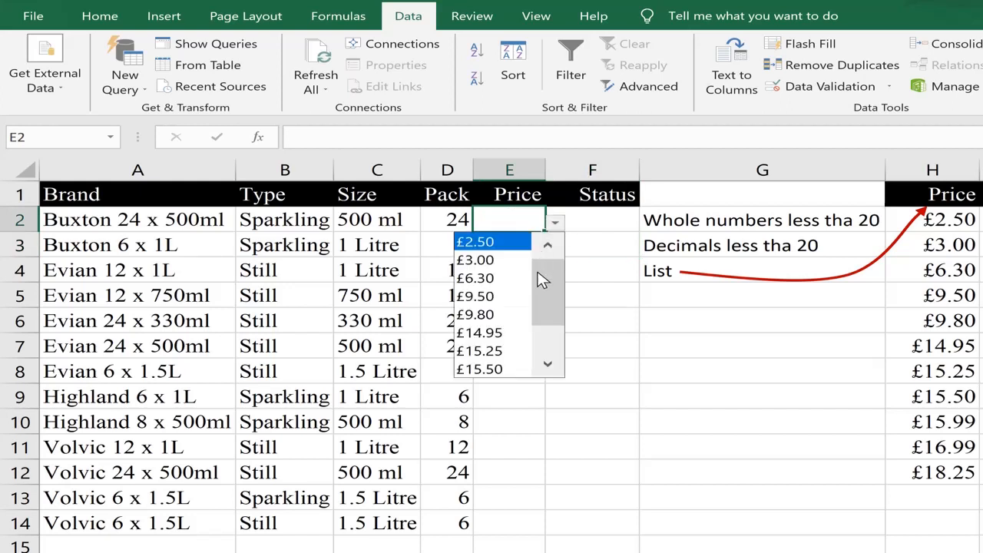
pyautogui.moveTo(544, 284)
pyautogui.mouseDown()
pyautogui.moveTo(541, 319)
pyautogui.moveTo(554, 272)
pyautogui.mouseUp()
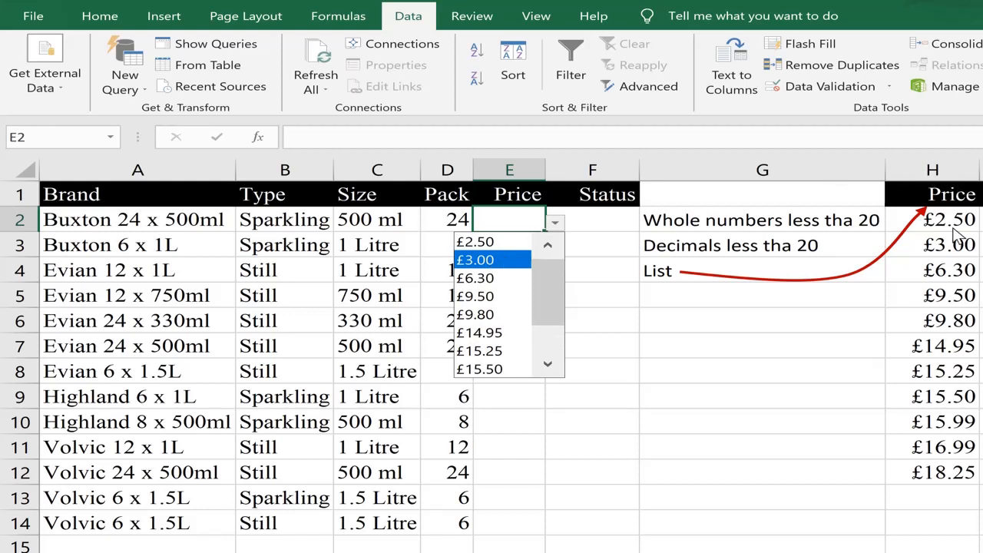
pyautogui.click(470, 297)
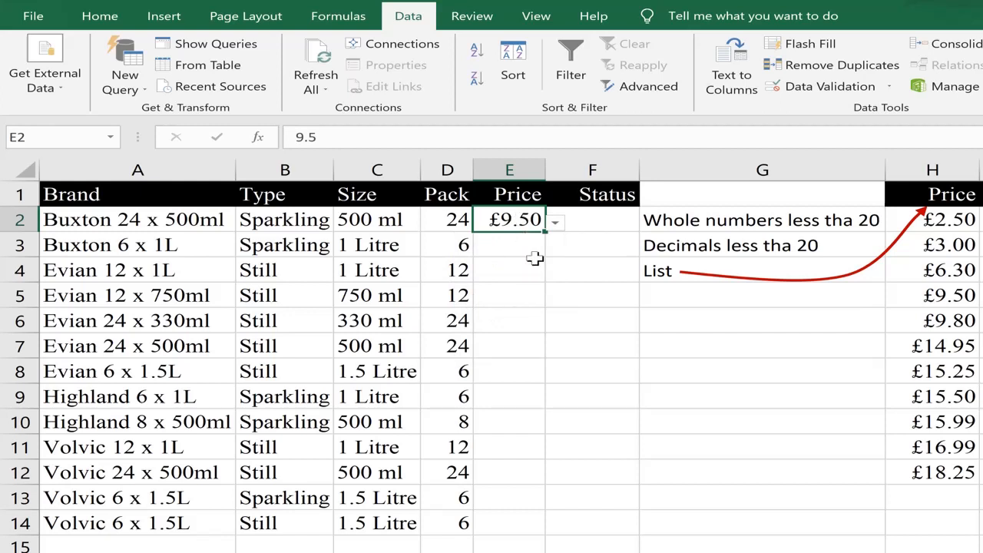
# Choose £3.00 from the allowed prices as the new price in cell E2.
pyautogui.click(514, 246)
pyautogui.click(507, 220)
pyautogui.click(555, 223)
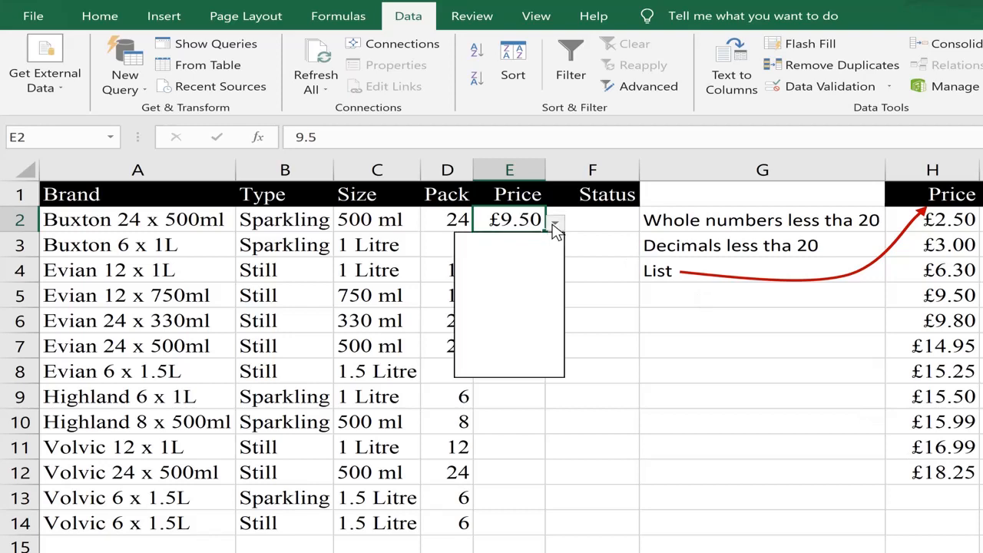
pyautogui.moveTo(558, 303); pyautogui.dragTo(555, 269)
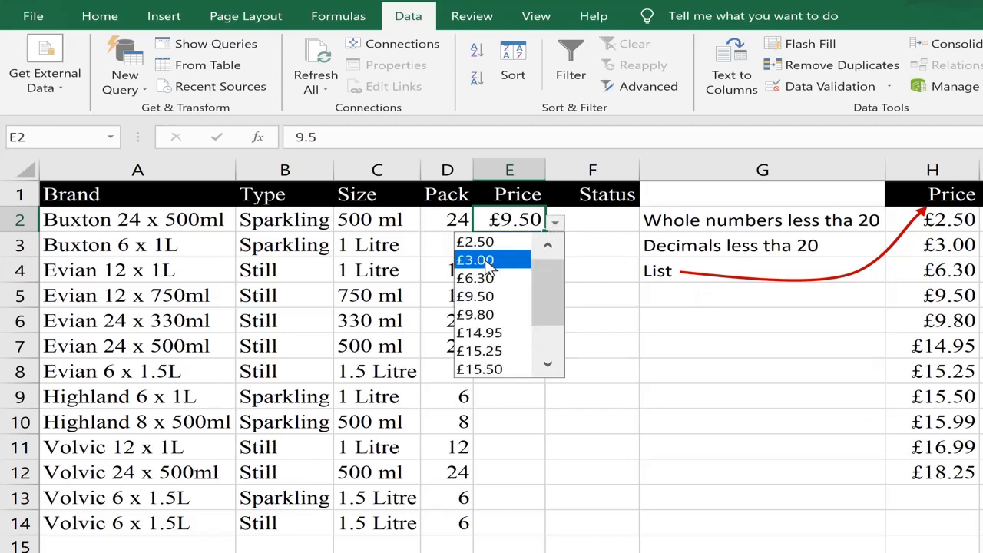
pyautogui.click(489, 261)
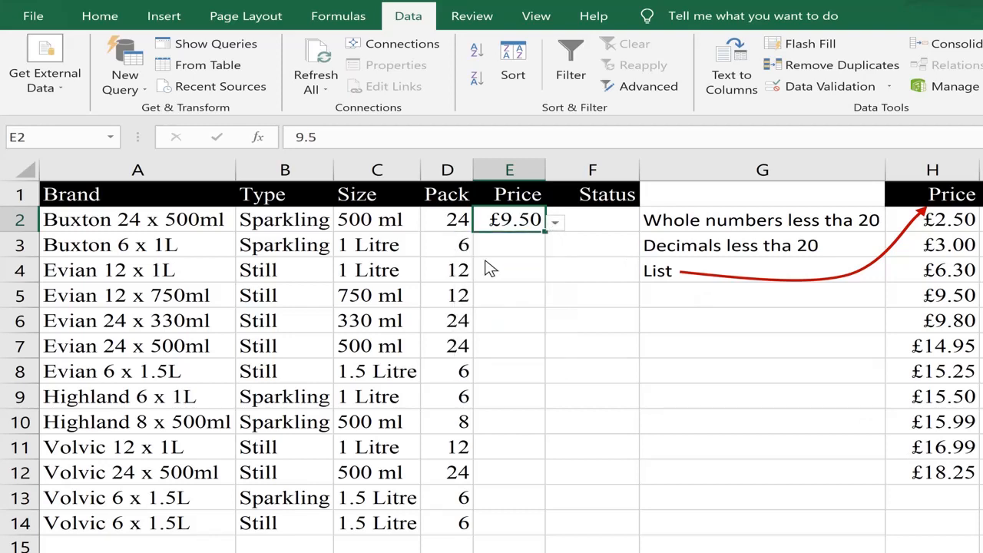
# Apply a data validation rule to Status cells F2:F14 that allows only text length less than 5.
pyautogui.press('Right')
pyautogui.hotkey('shift', 'Down')
pyautogui.hotkey('shift', 'Down')
pyautogui.hotkey('shift', 'Down')
pyautogui.hotkey('shift', 'Down')
pyautogui.hotkey('shift', 'Down')
pyautogui.hotkey('shift', 'Down')
pyautogui.hotkey('shift', 'Down')
pyautogui.hotkey('shift', 'Down')
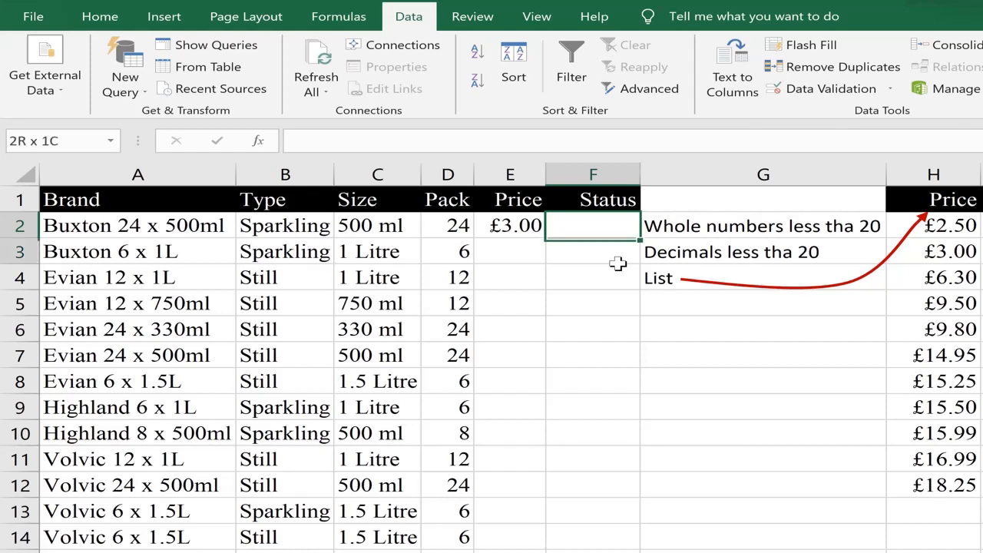
pyautogui.hotkey('shift', 'Down')
pyautogui.hotkey('shift', 'Down')
pyautogui.hotkey('shift', 'Down')
pyautogui.hotkey('shift', 'Down')
pyautogui.hotkey('shift', 'Down')
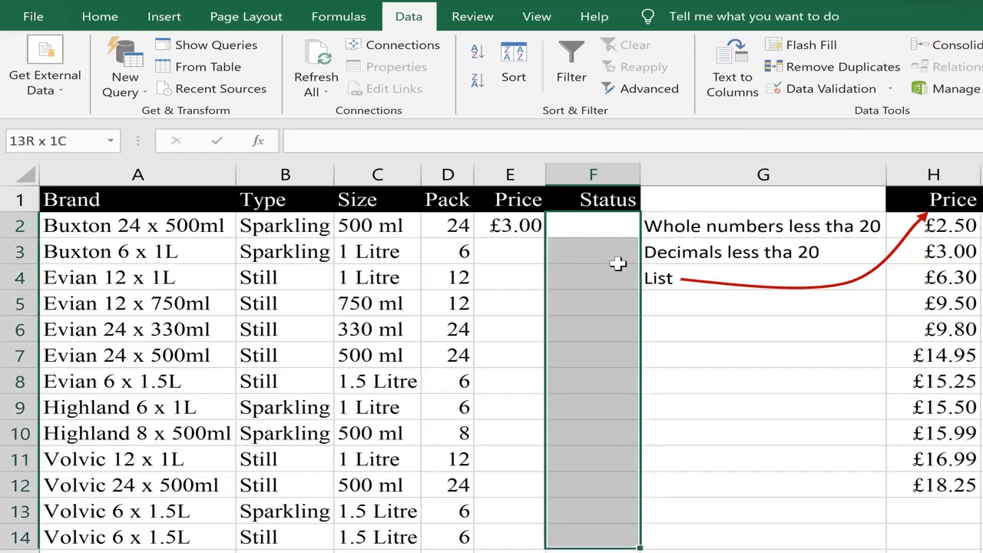
pyautogui.click(845, 90)
pyautogui.click(351, 330)
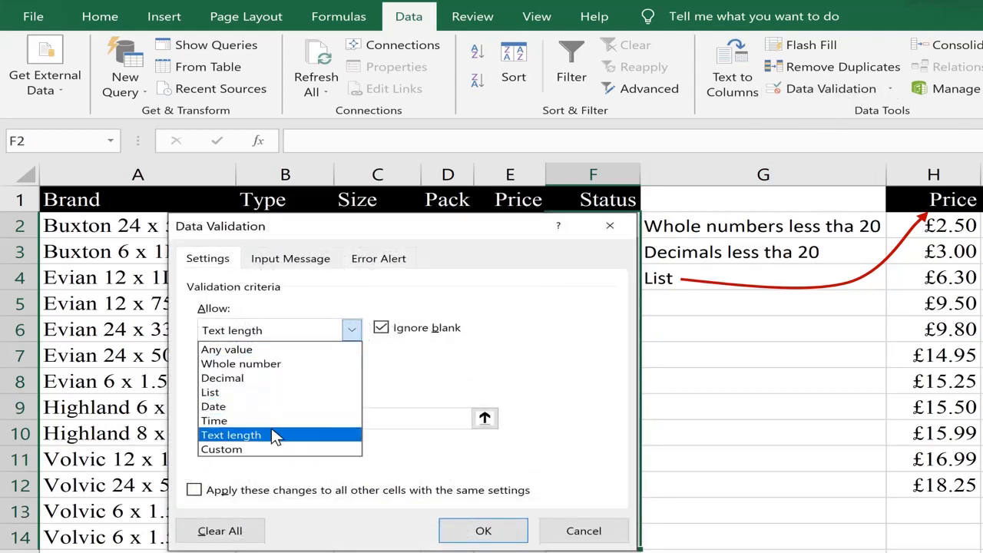
pyautogui.click(250, 440)
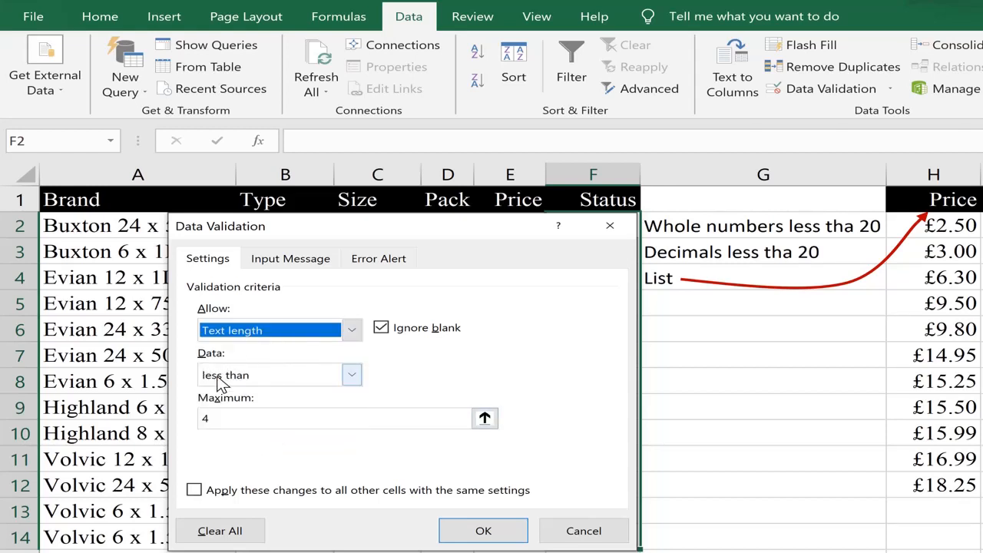
pyautogui.doubleClick(203, 419)
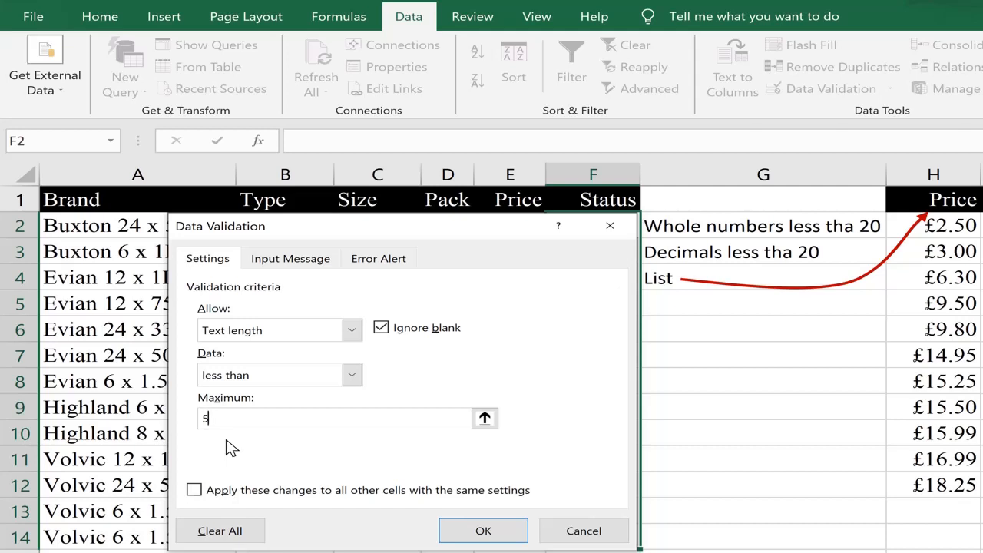
pyautogui.click(496, 533)
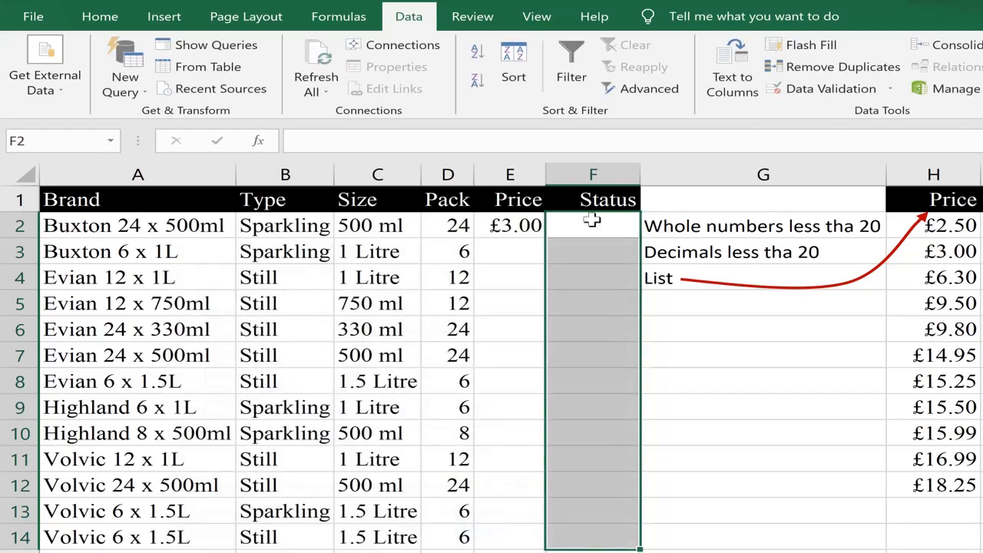
# Enter the status "Good" in cell F2 for the first Buxton product.
pyautogui.click(608, 174)
pyautogui.click(577, 228)
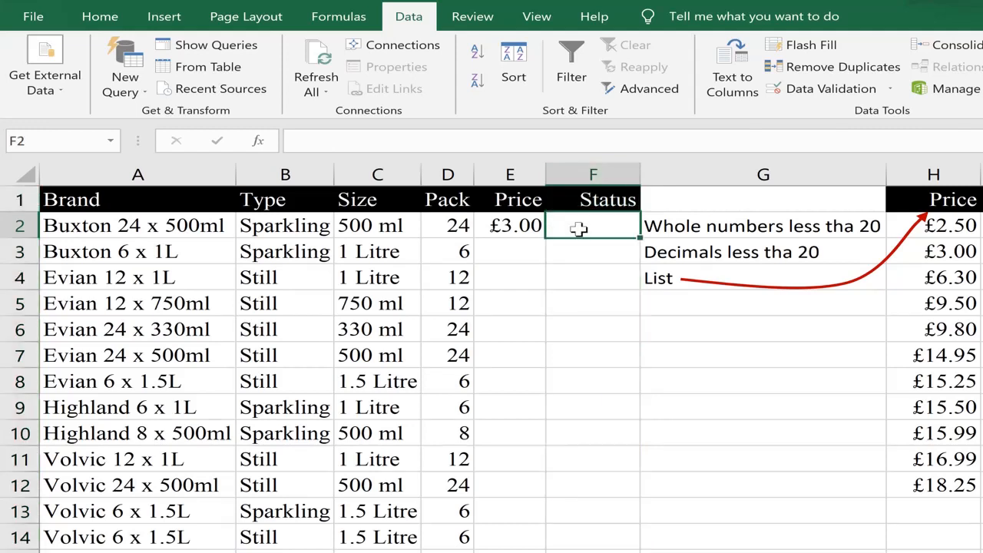
pyautogui.click(499, 225)
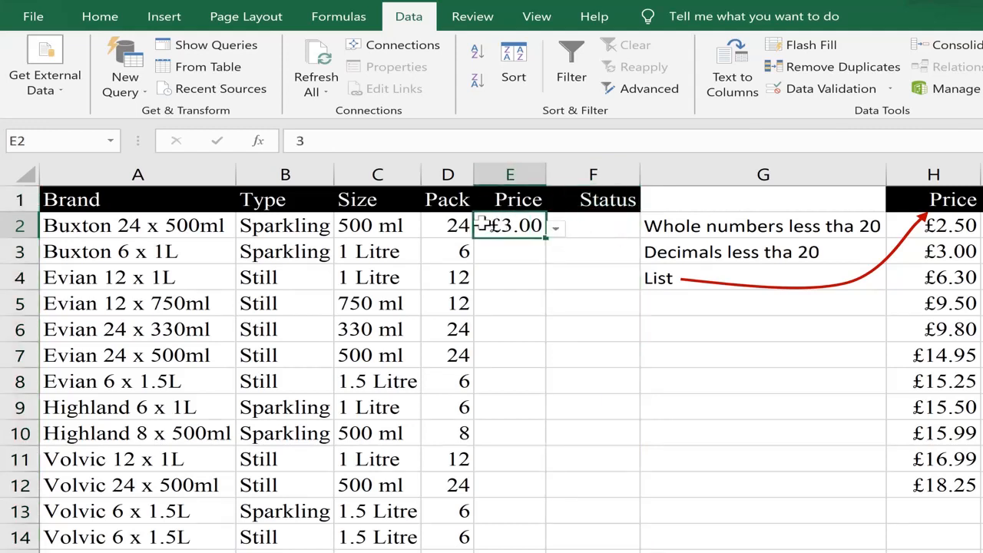
pyautogui.click(63, 225)
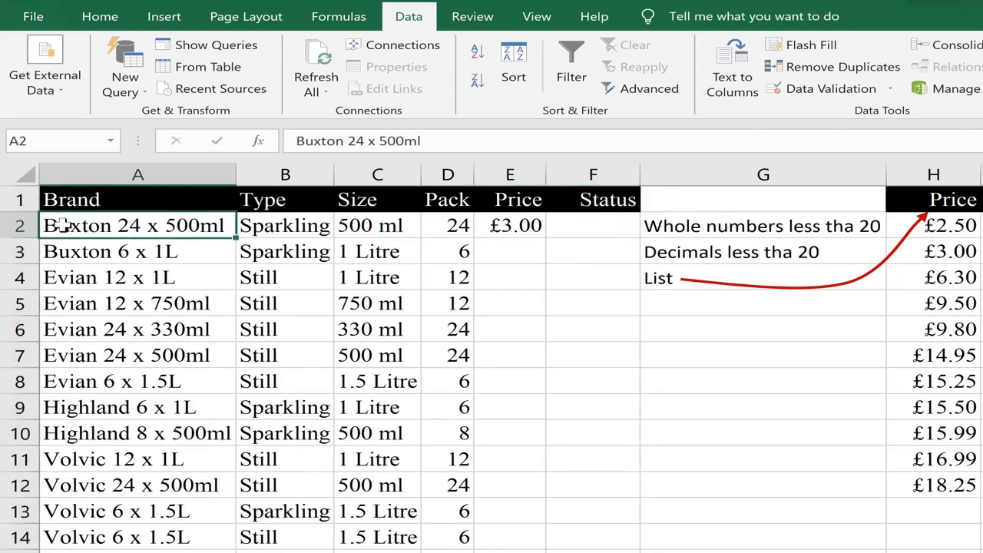
pyautogui.click(509, 225)
pyautogui.click(599, 226)
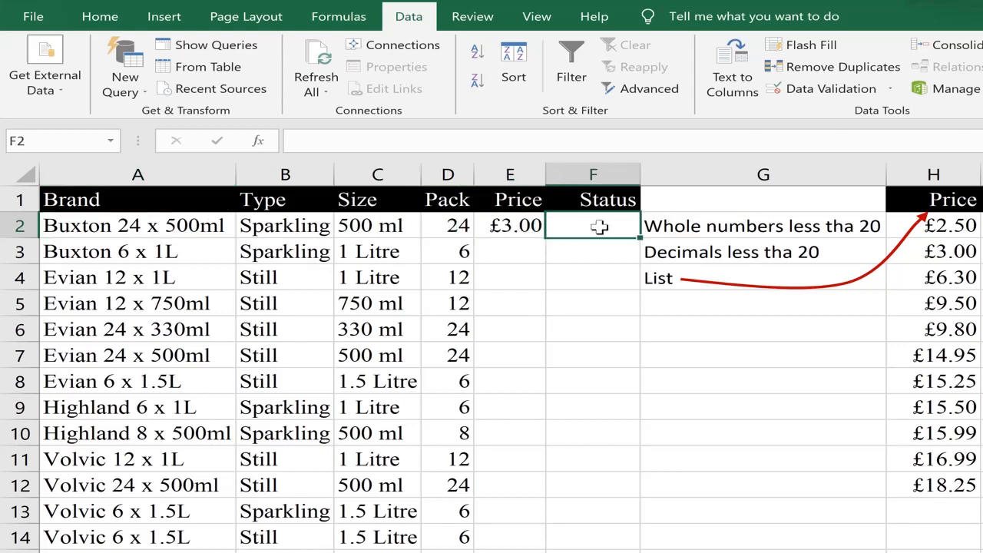
pyautogui.write('G')
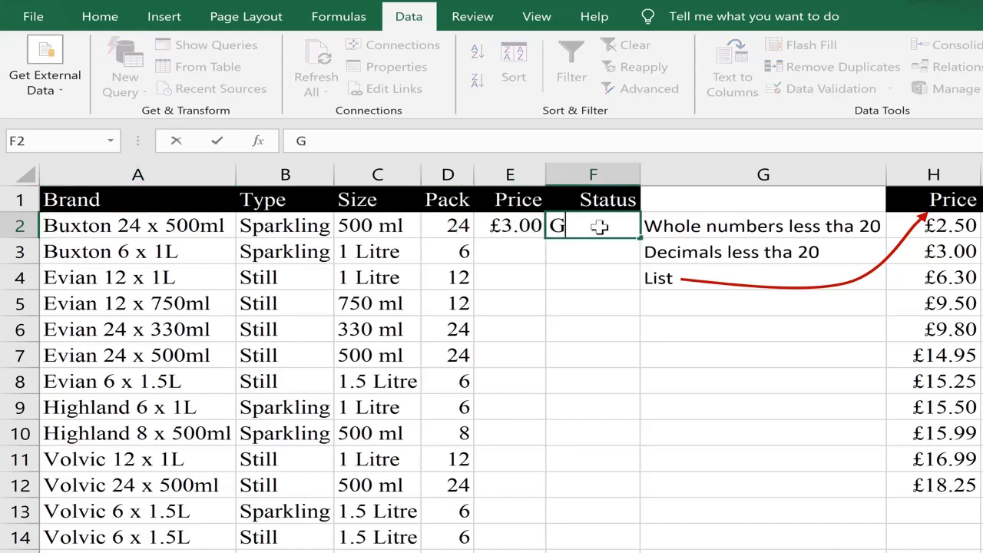
pyautogui.write('oo')
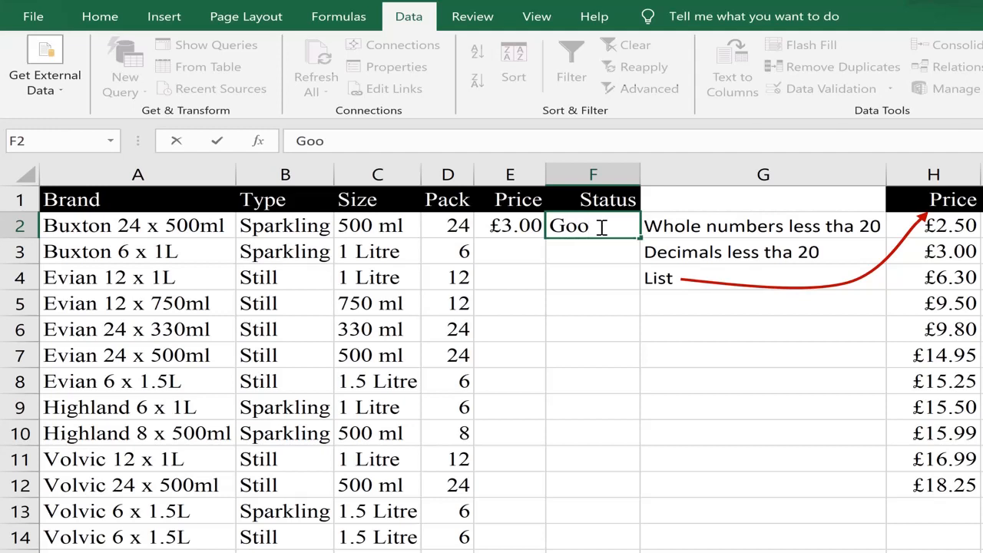
pyautogui.write('d')
pyautogui.hotkey('ctrl', 'Return')
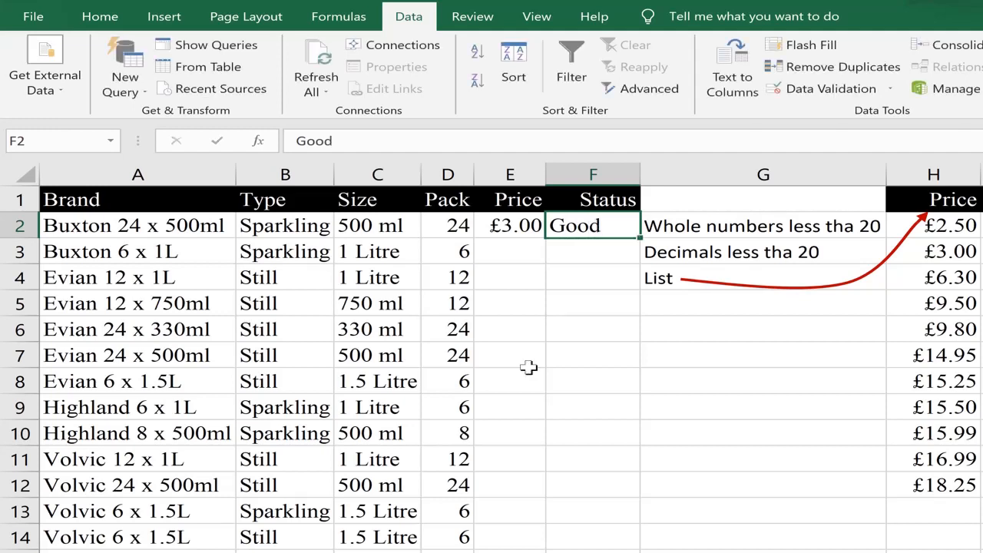
# Try to extend the status in cell F2 to "Goods" to test the text length limit.
pyautogui.press('F2')
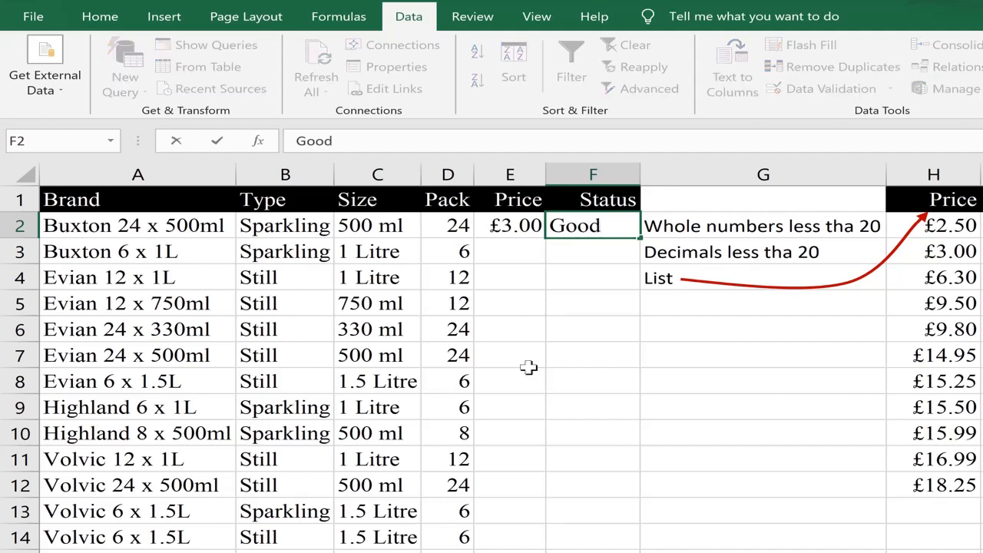
pyautogui.write('s')
pyautogui.hotkey('ctrl', 'Return')
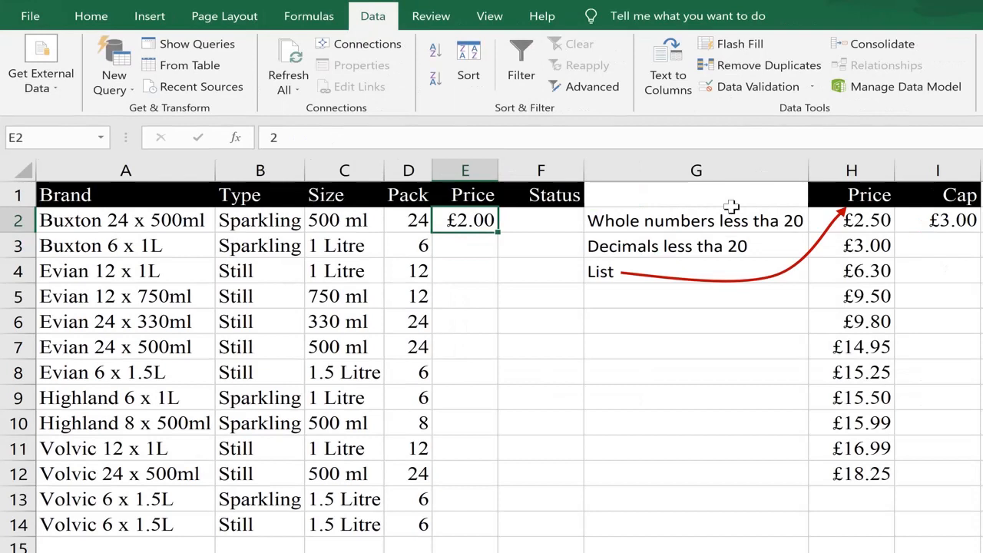
# Clear all data validation settings from the Price cells E2:E14.
pyautogui.hotkey('shift', 'Down')
pyautogui.hotkey('shift', 'Down')
pyautogui.hotkey('shift', 'Down')
pyautogui.hotkey('shift', 'Down')
pyautogui.hotkey('shift', 'Down')
pyautogui.hotkey('shift', 'Down')
pyautogui.hotkey('shift', 'Down')
pyautogui.hotkey('shift', 'Down')
pyautogui.hotkey('shift', 'Down')
pyautogui.hotkey('shift', 'Down')
pyautogui.hotkey('shift', 'Down')
pyautogui.hotkey('shift', 'Down')
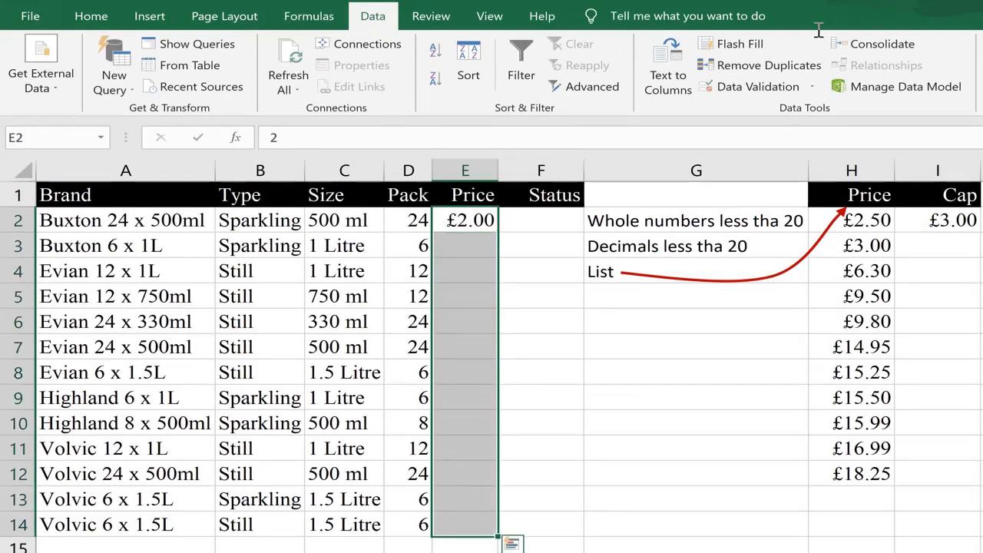
pyautogui.click(757, 87)
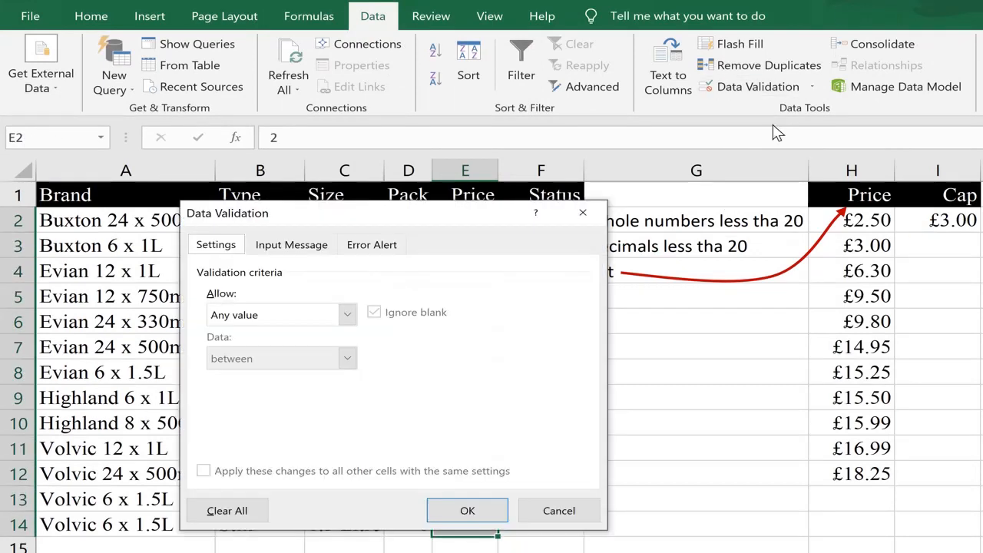
pyautogui.click(230, 513)
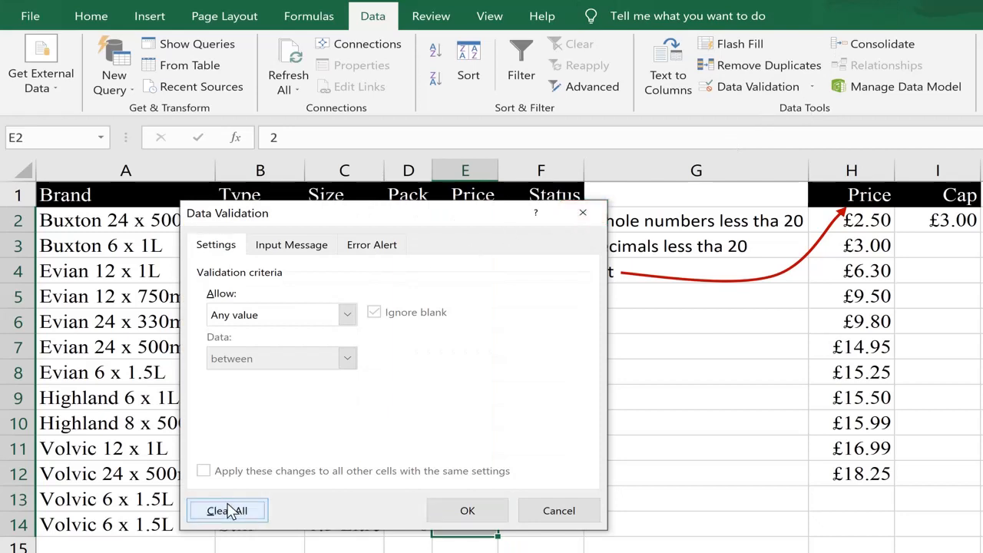
pyautogui.click(467, 511)
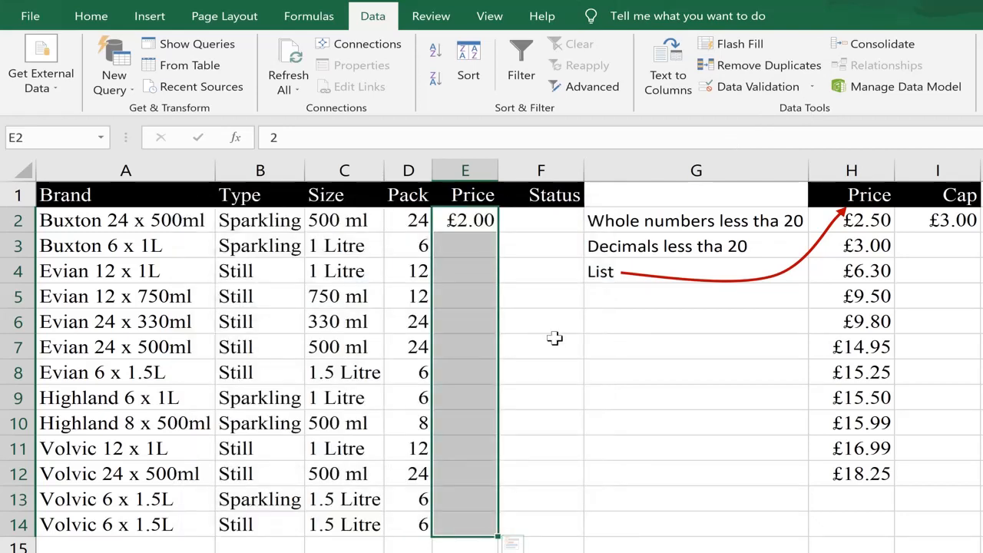
# Apply a custom data validation rule to cell E2 with the formula =E2<=I2.
pyautogui.press('Right')
pyautogui.press('Left')
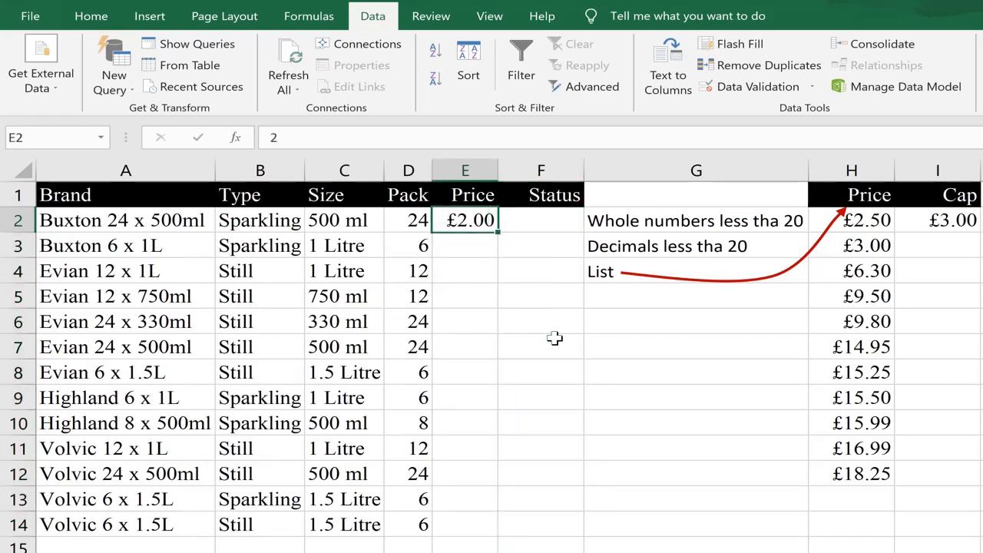
pyautogui.click(745, 86)
pyautogui.click(347, 315)
pyautogui.click(258, 443)
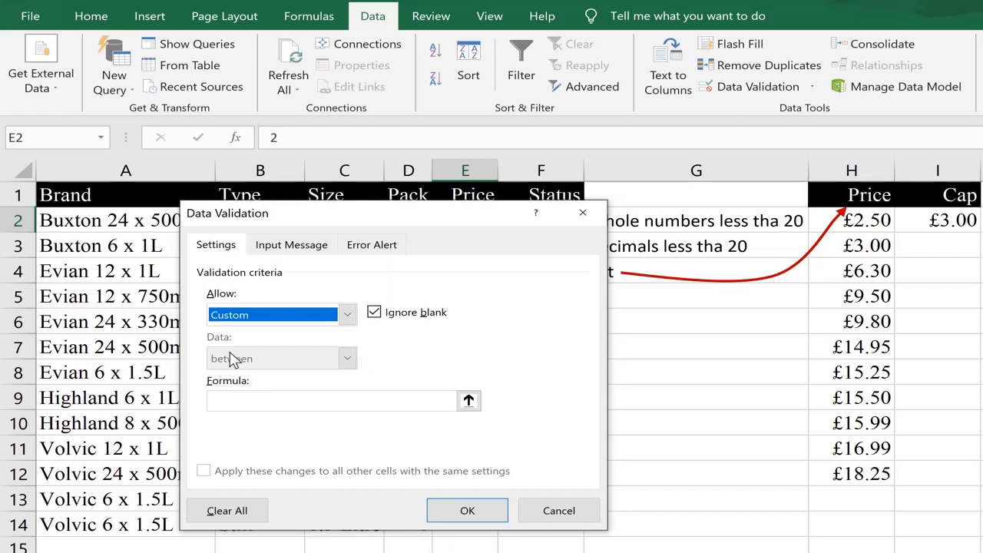
pyautogui.click(305, 399)
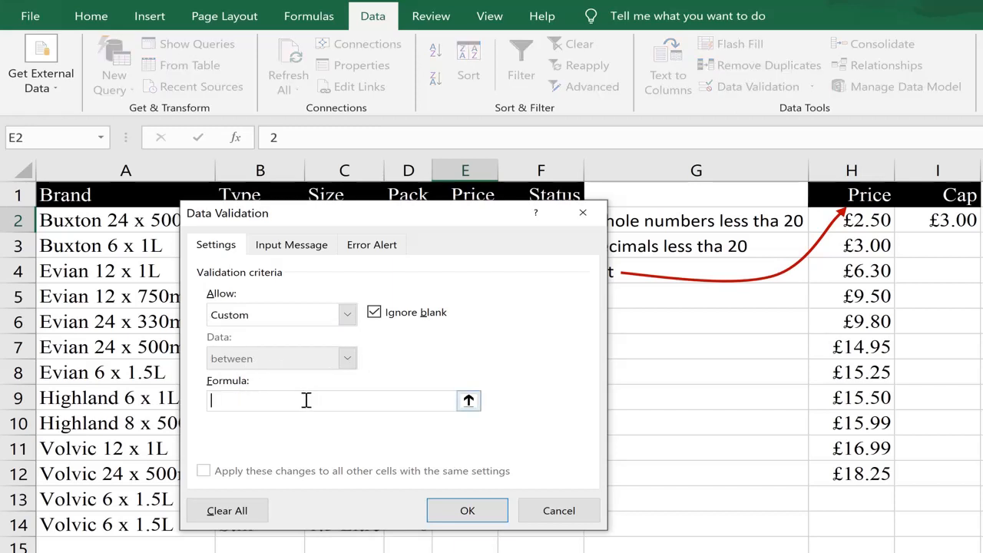
pyautogui.moveTo(402, 220); pyautogui.dragTo(443, 240)
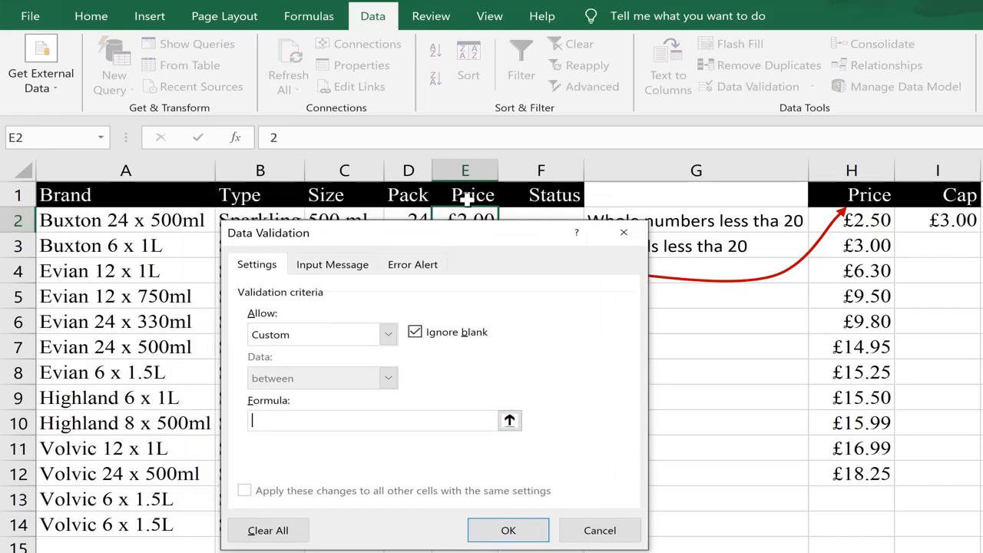
pyautogui.write('=E2<=')
pyautogui.click(953, 220)
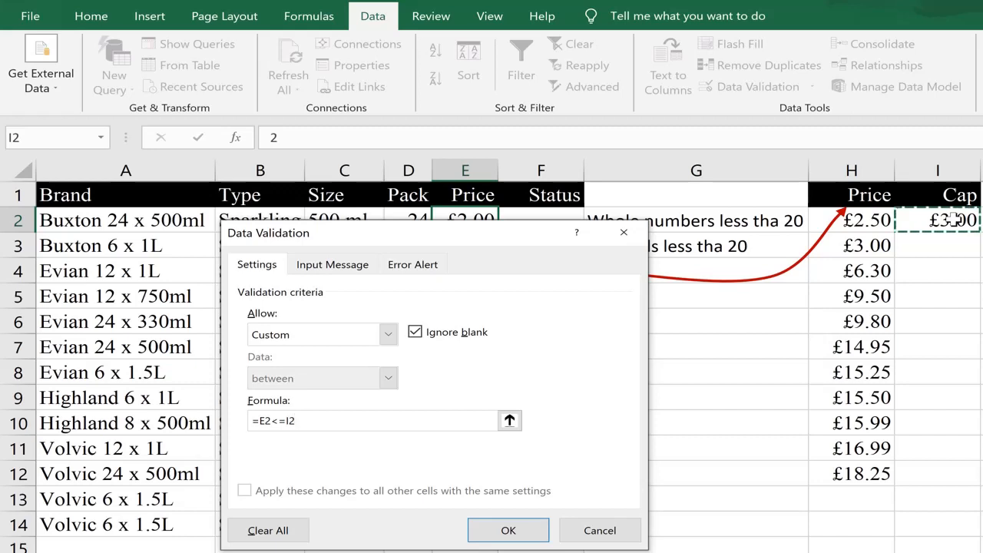
pyautogui.press('Return')
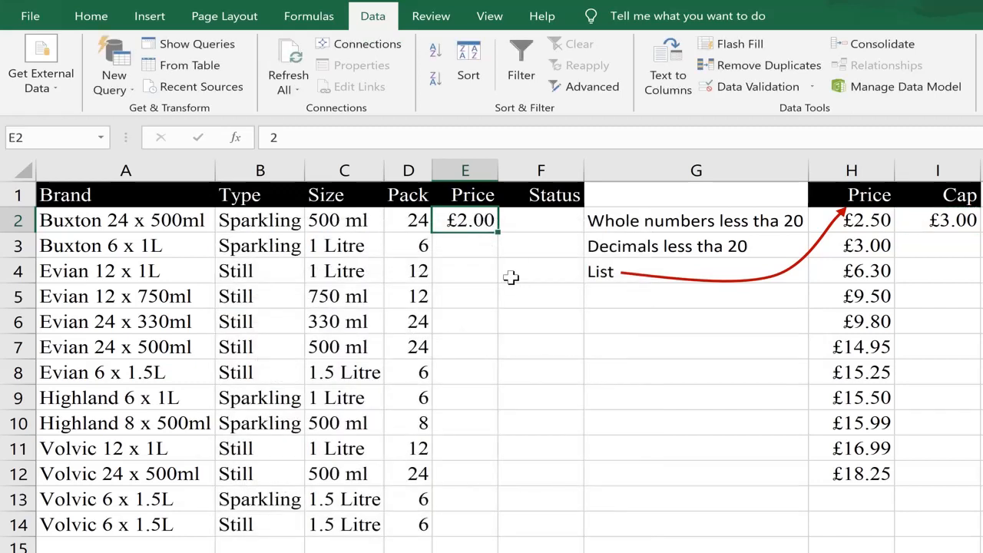
# Test the custom rule by entering 3 and then 2.9 as the price in cell E2.
pyautogui.click(919, 222)
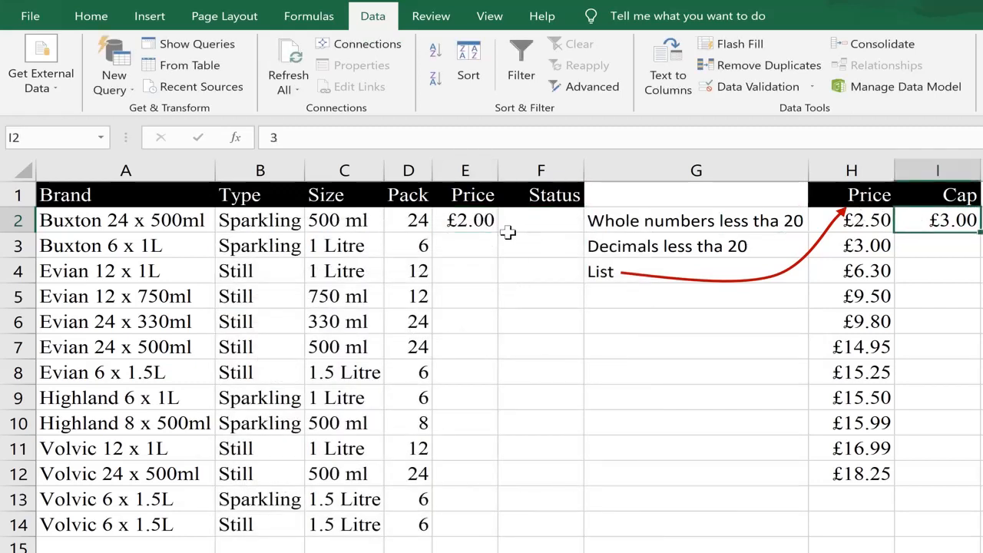
pyautogui.click(474, 221)
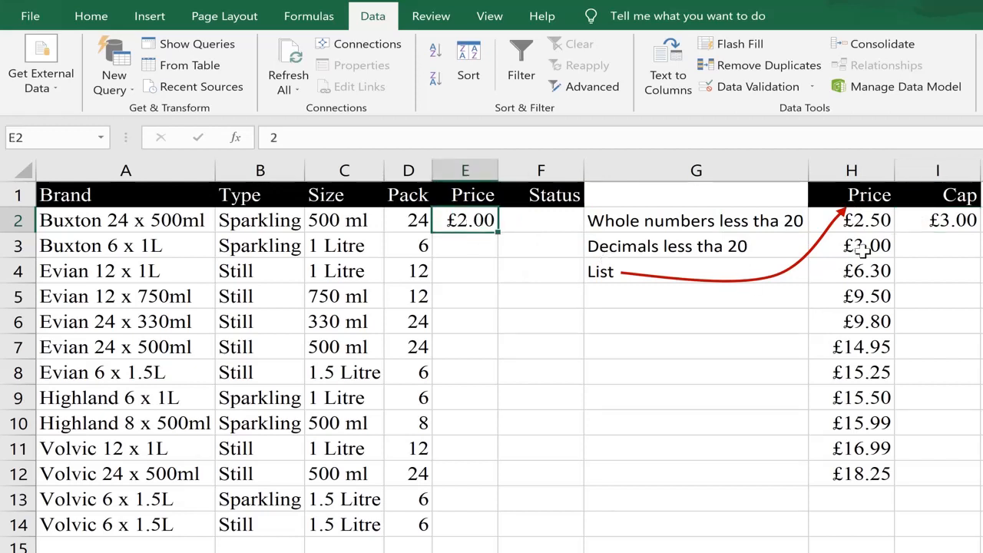
pyautogui.click(928, 222)
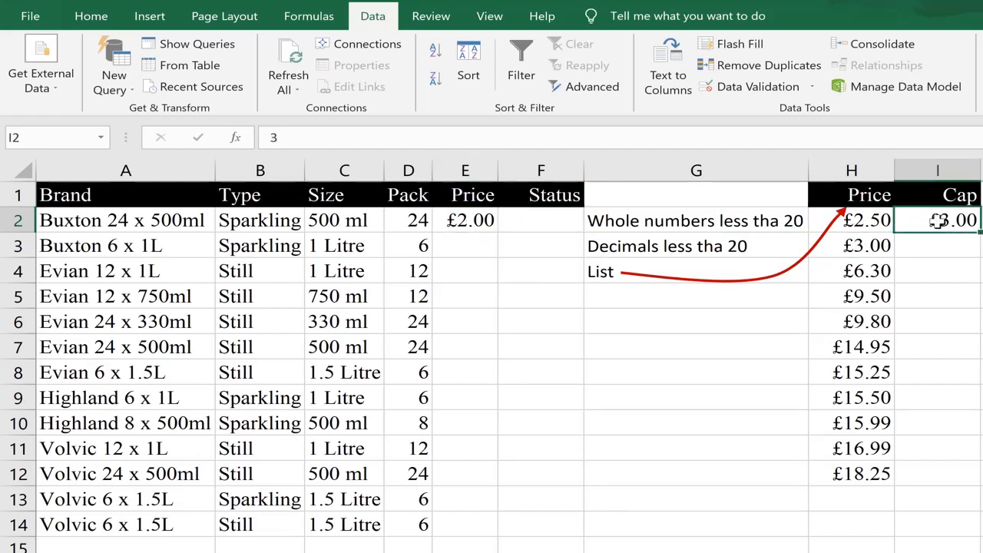
pyautogui.click(474, 223)
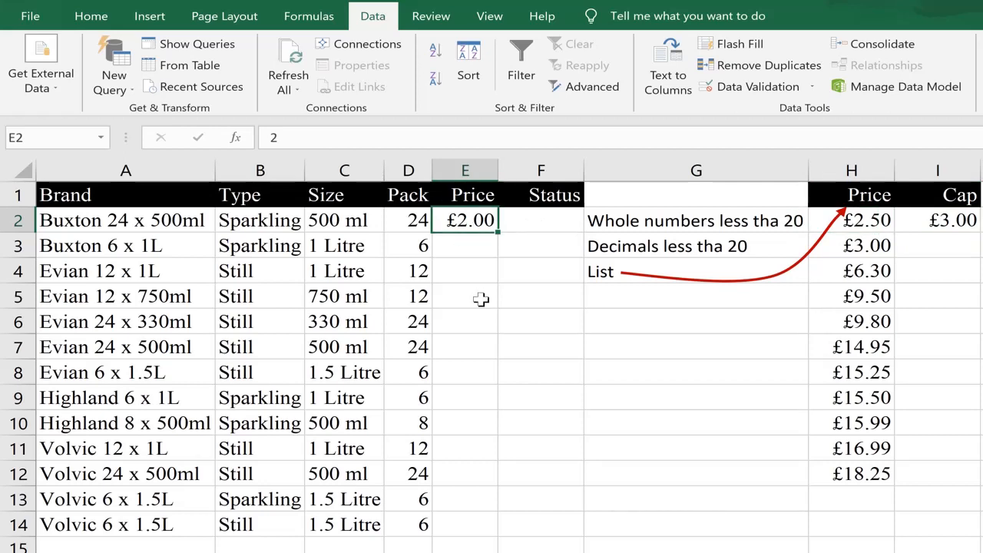
pyautogui.write('3')
pyautogui.press('Return')
pyautogui.press('Up')
pyautogui.write('2.9')
pyautogui.press('Return')
# Try to enter 3.1 in cell E2, above the cap, and cancel the entry.
pyautogui.press('Up')
pyautogui.write('3.1')
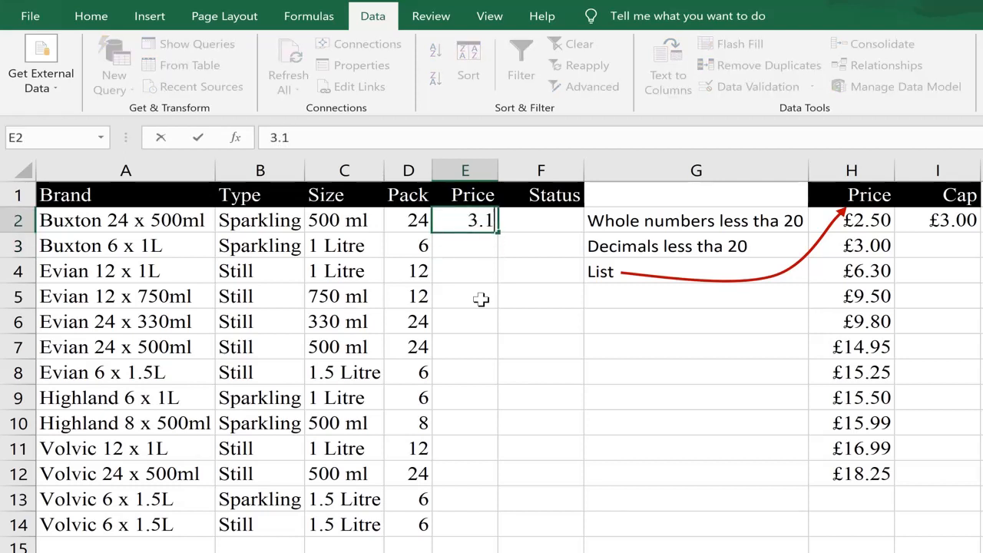
pyautogui.press('Return')
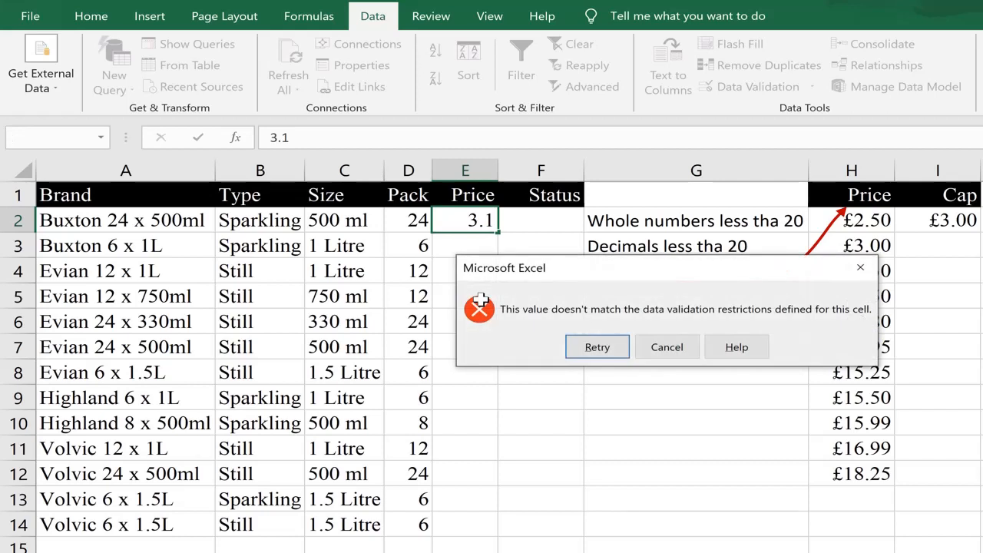
pyautogui.press('Return')
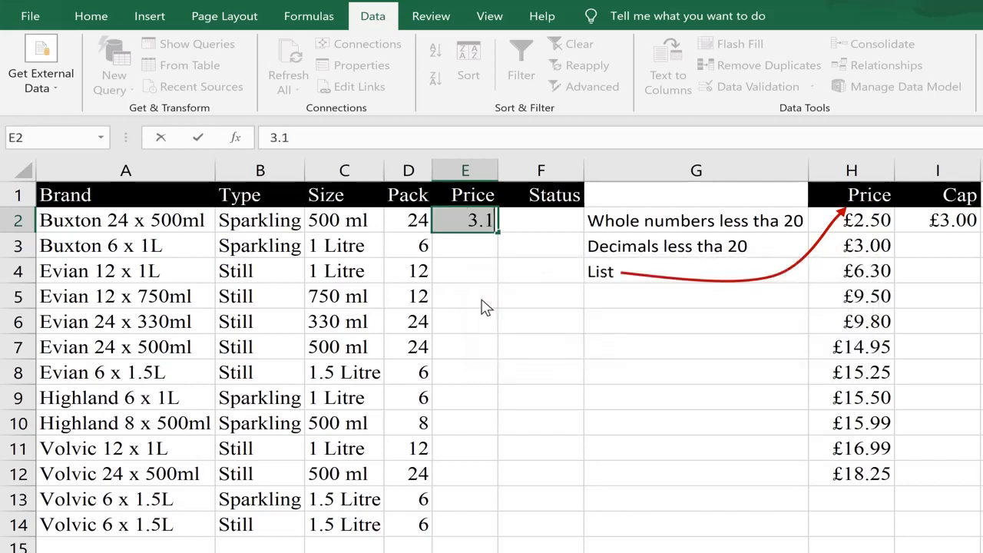
pyautogui.press('Return')
pyautogui.press('Escape')
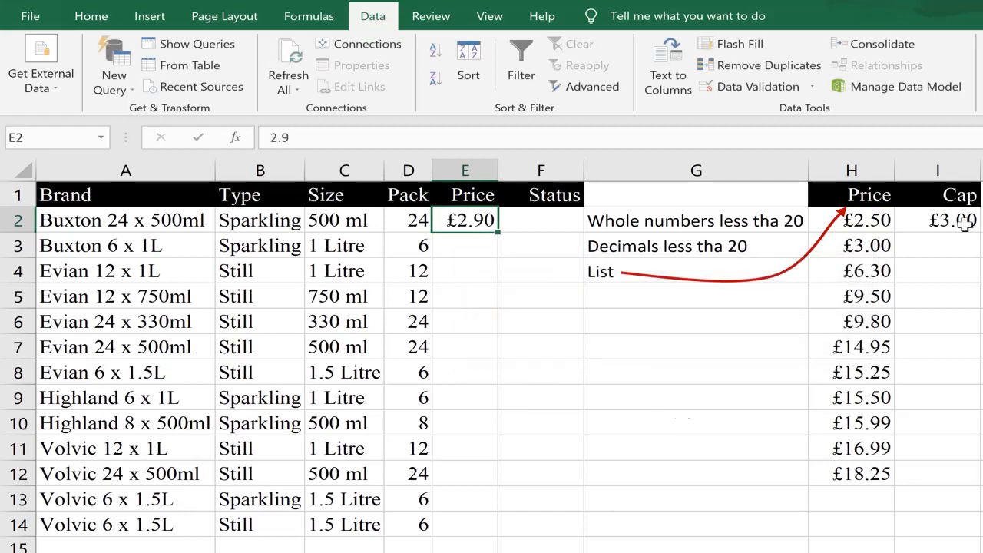
# Set the Cap value in cell I2 to 6.
pyautogui.click(971, 221)
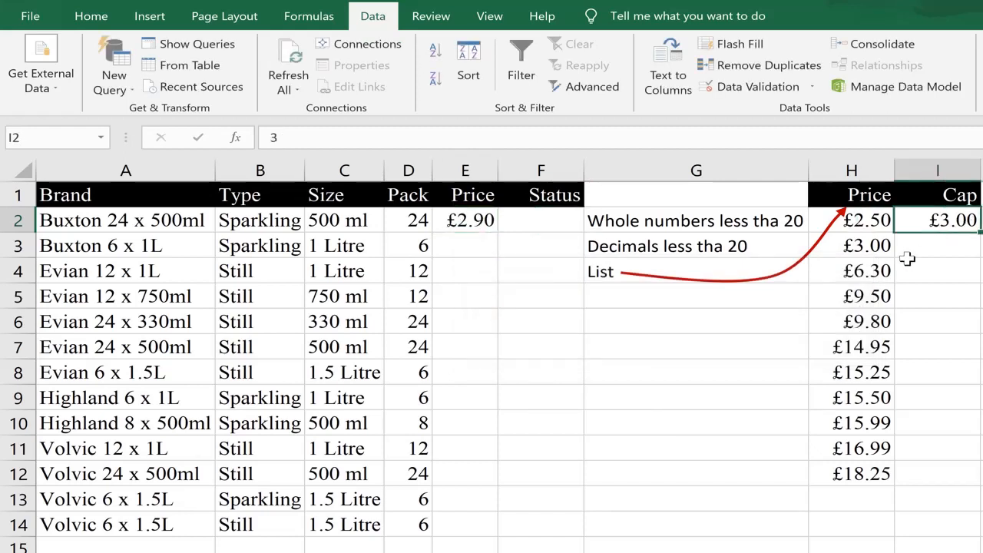
pyautogui.write('6')
pyautogui.press('Return')
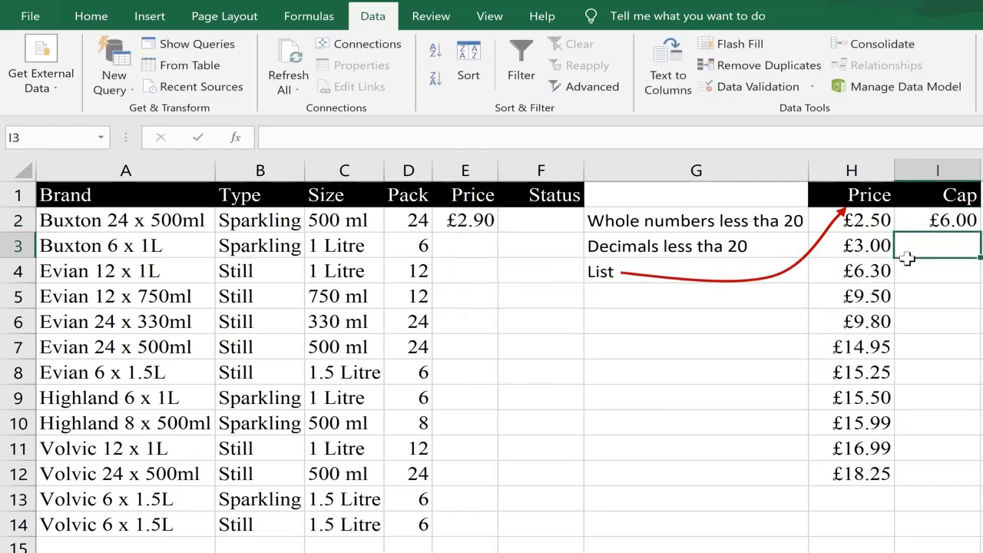
# Test the custom price cap rule by entering 6 and then 5.9 as the price in cell E2.
pyautogui.click(470, 221)
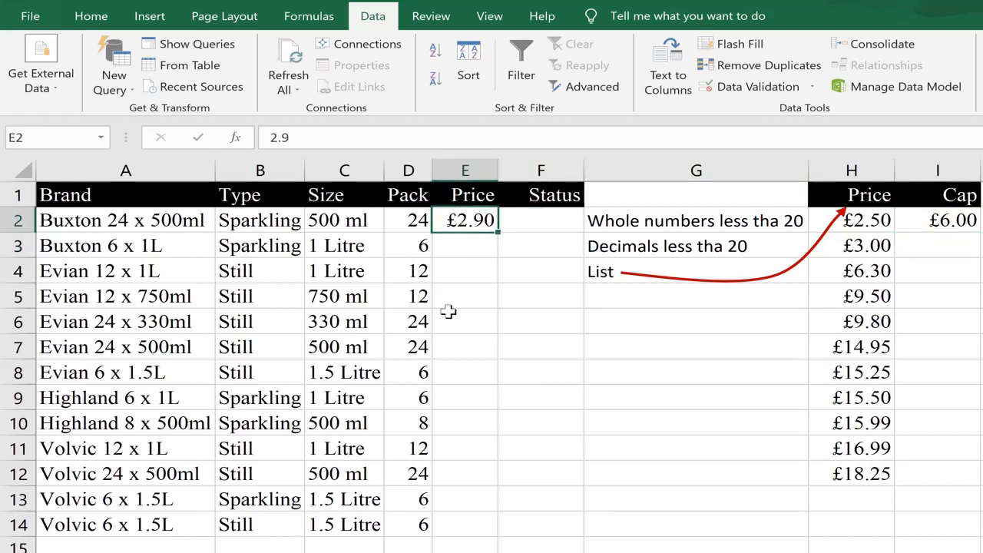
pyautogui.write('6')
pyautogui.press('Return')
pyautogui.press('Up')
pyautogui.write('5.9')
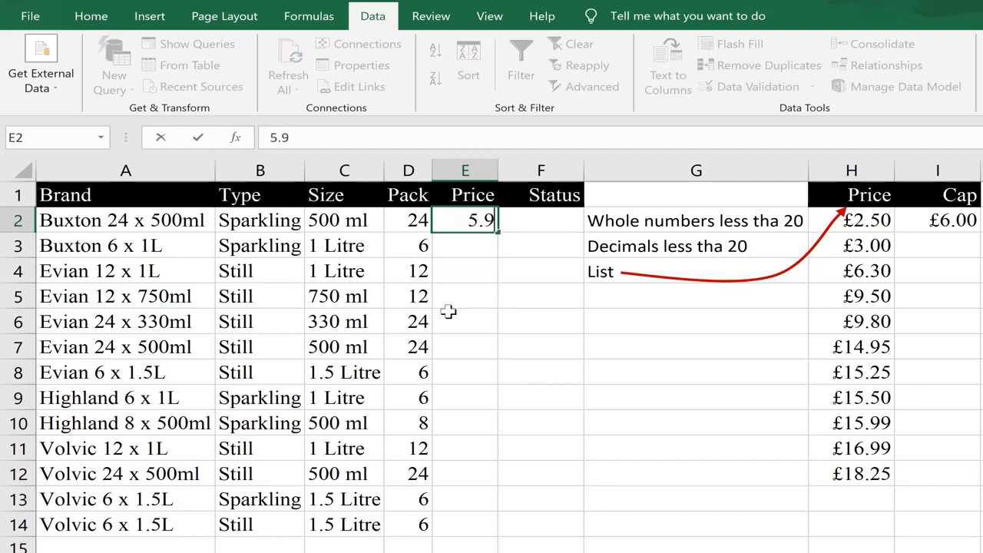
pyautogui.press('Return')
# Try to enter 6.1 in cell E2, above the cap, and cancel the entry.
pyautogui.press('Up')
pyautogui.write('6.1')
pyautogui.press('Return')
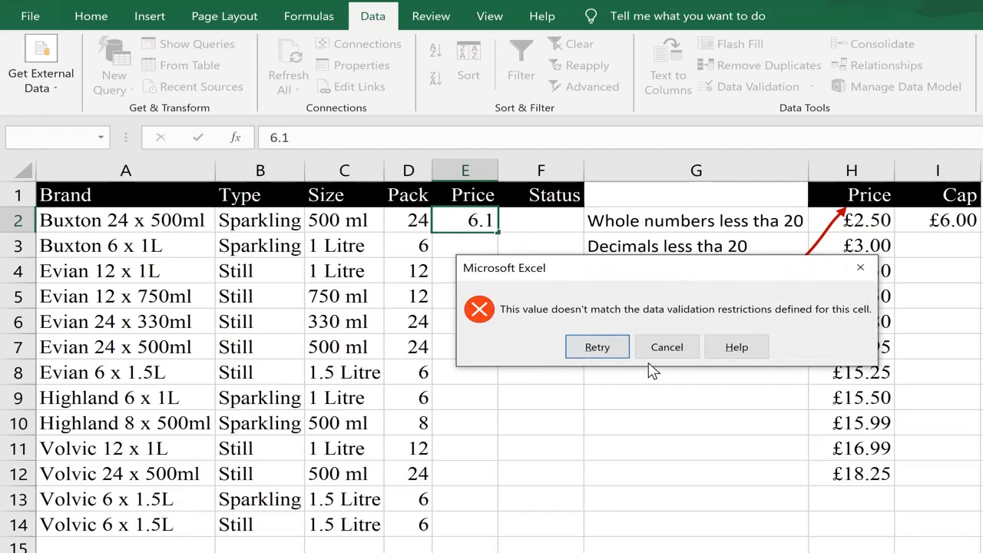
pyautogui.click(649, 350)
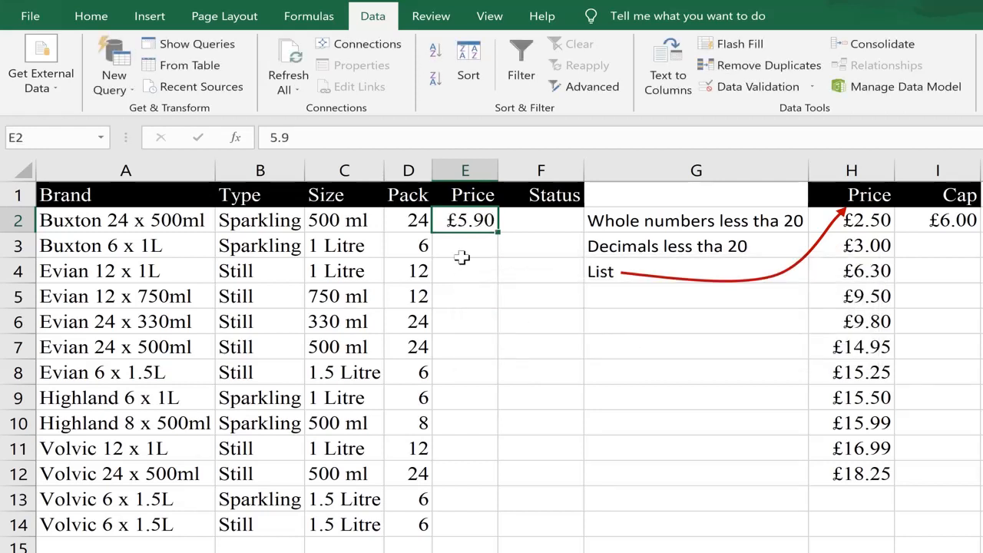
# Apply a data validation rule to prices E2:E14 that allows only whole numbers less than 10.
pyautogui.click(462, 247)
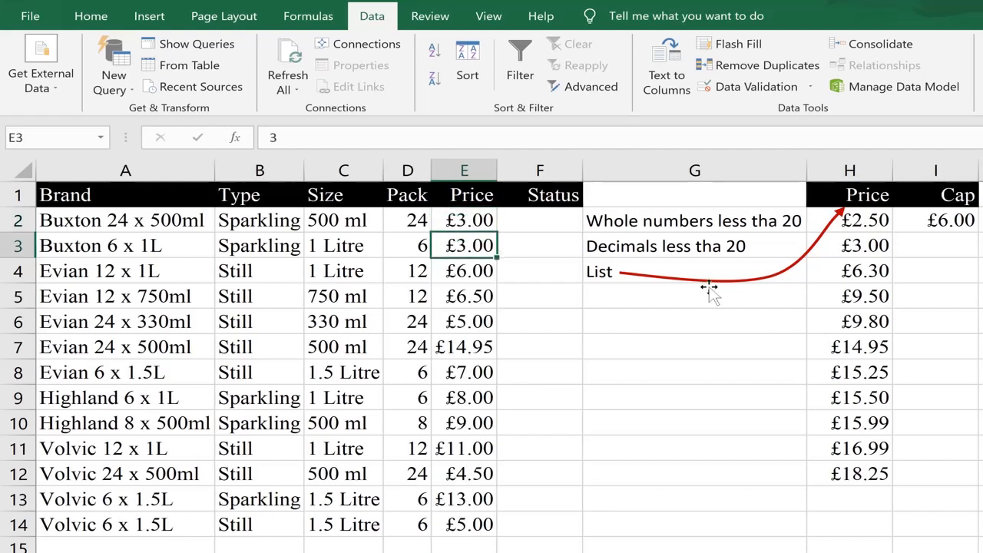
pyautogui.press('Up')
pyautogui.hotkey('ctrl', 'shift', 'Down')
pyautogui.press('Up')
pyautogui.press('Down')
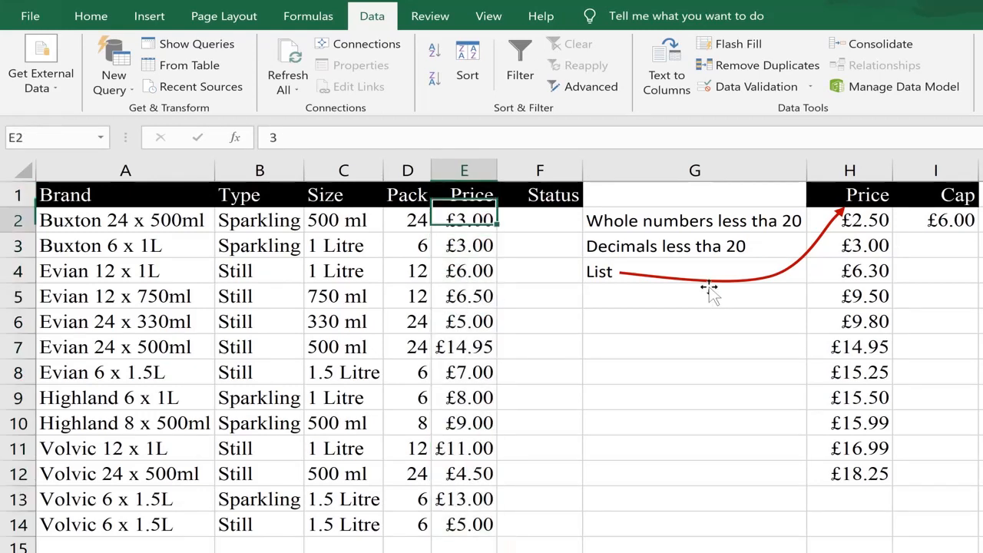
pyautogui.hotkey('ctrl', 'shift', 'Down')
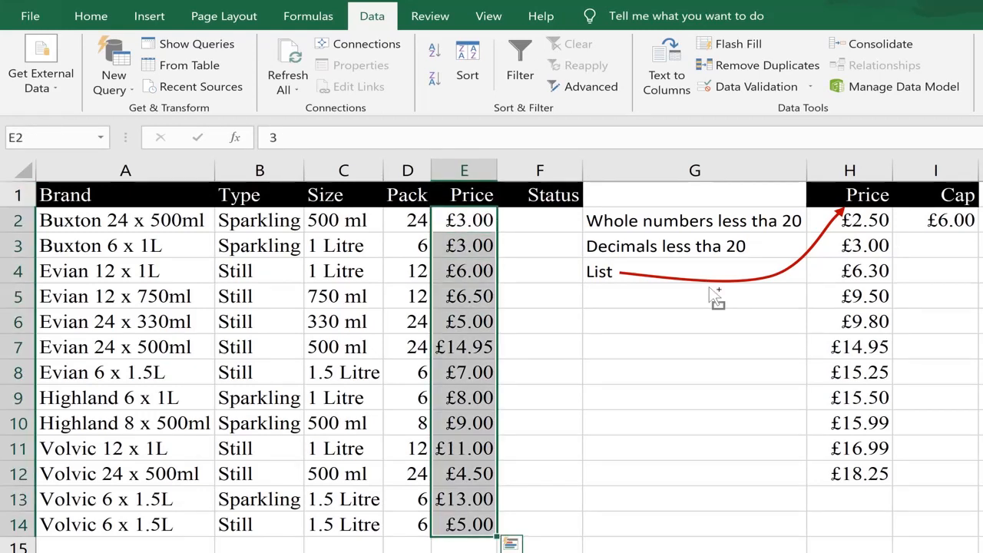
pyautogui.click(810, 86)
pyautogui.click(777, 112)
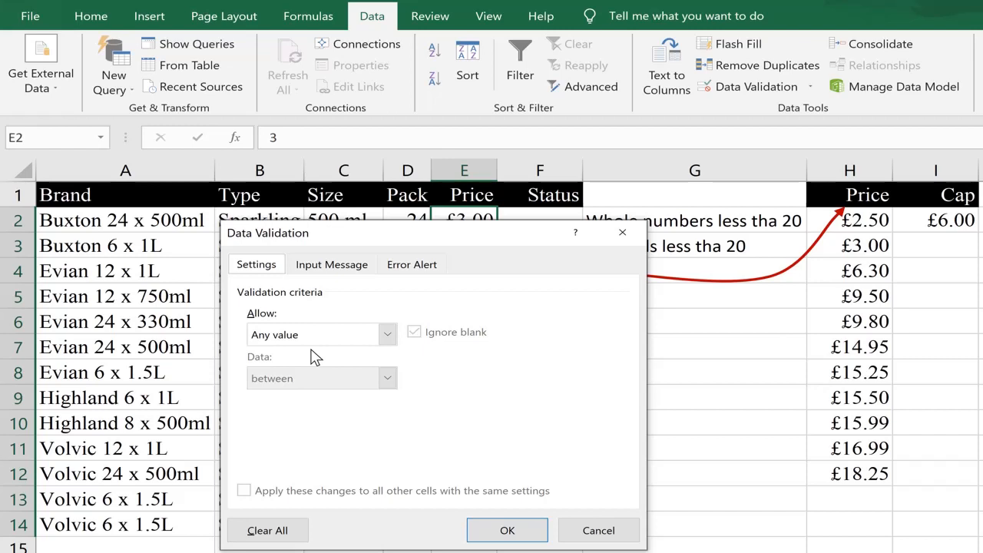
pyautogui.click(387, 335)
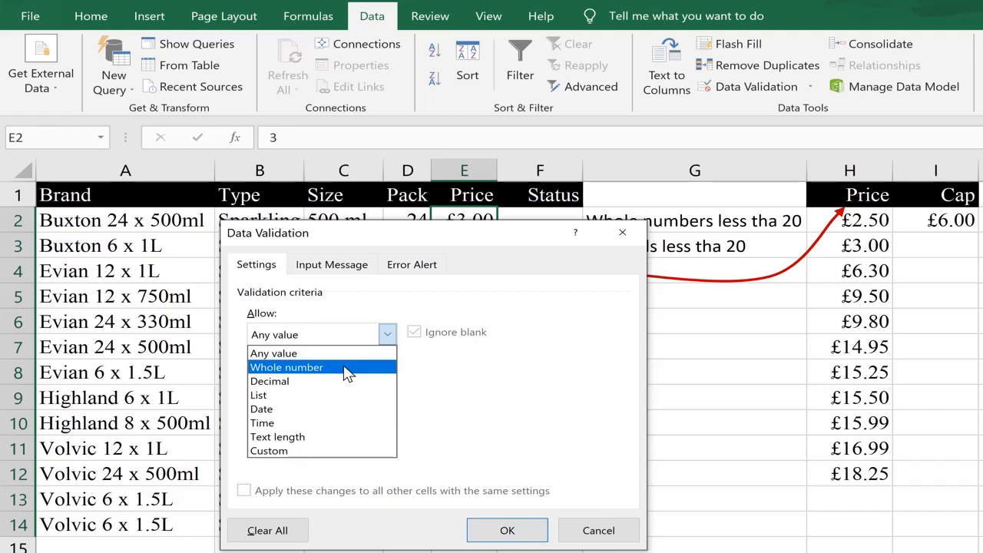
pyautogui.click(296, 368)
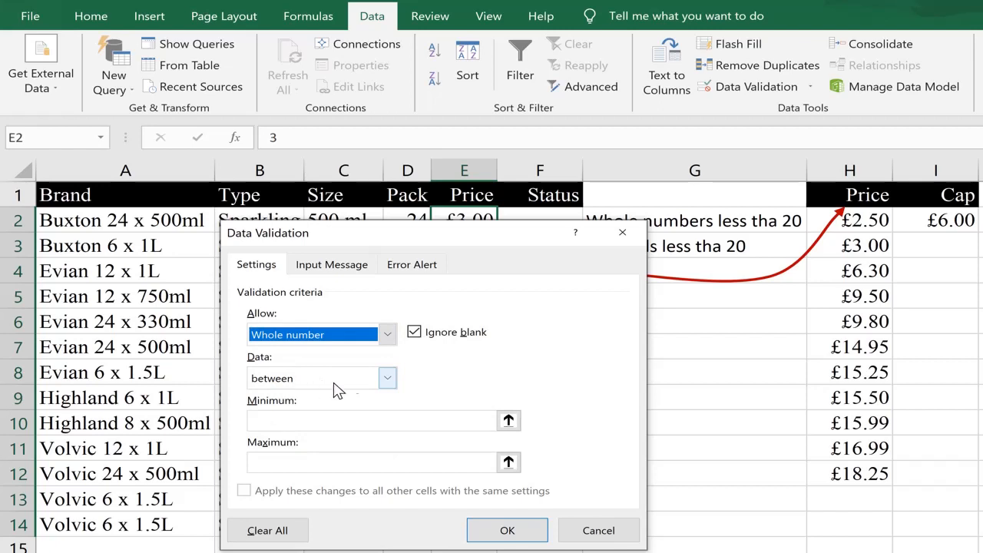
pyautogui.click(386, 379)
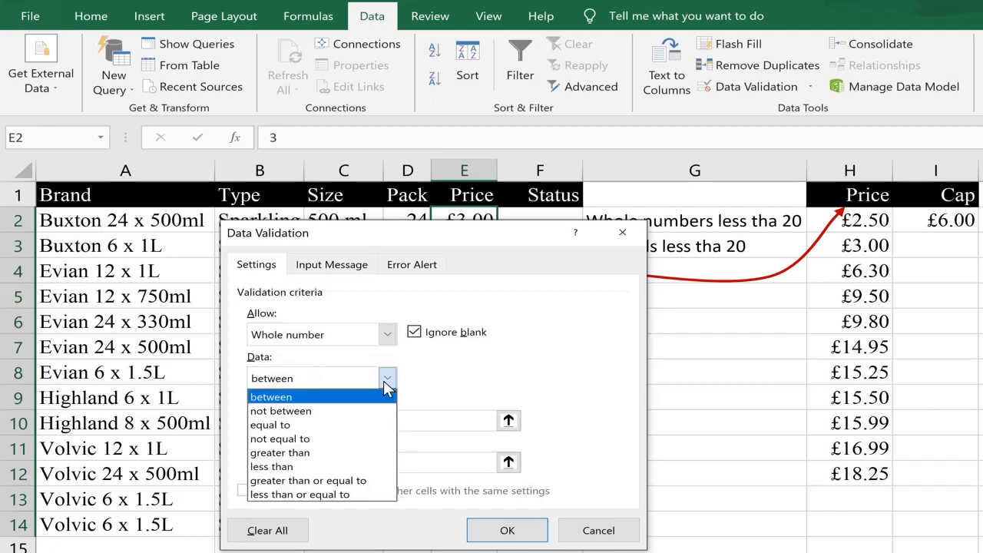
pyautogui.click(315, 467)
pyautogui.click(341, 421)
pyautogui.write('10')
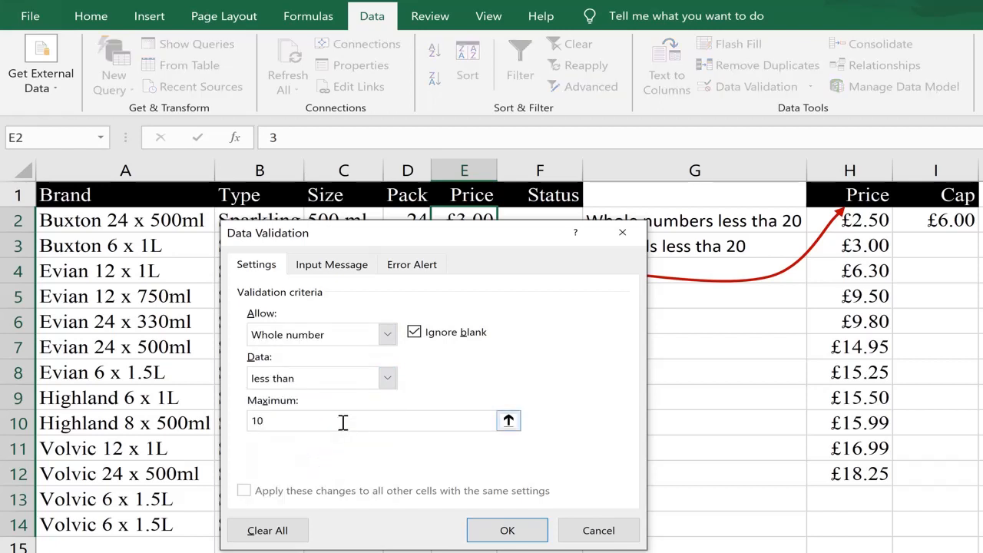
pyautogui.click(505, 530)
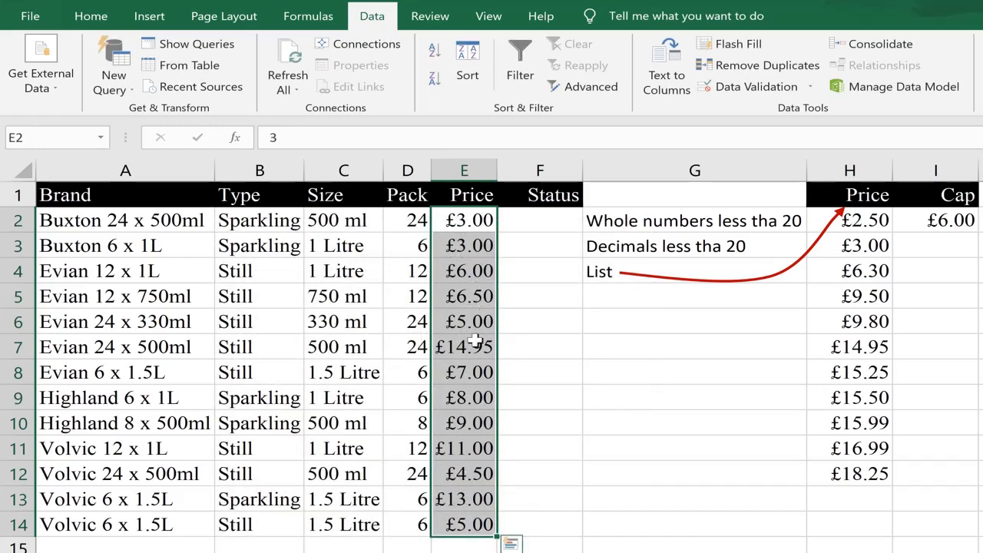
# Try to enter 11 as the price in cell E3.
pyautogui.click(471, 255)
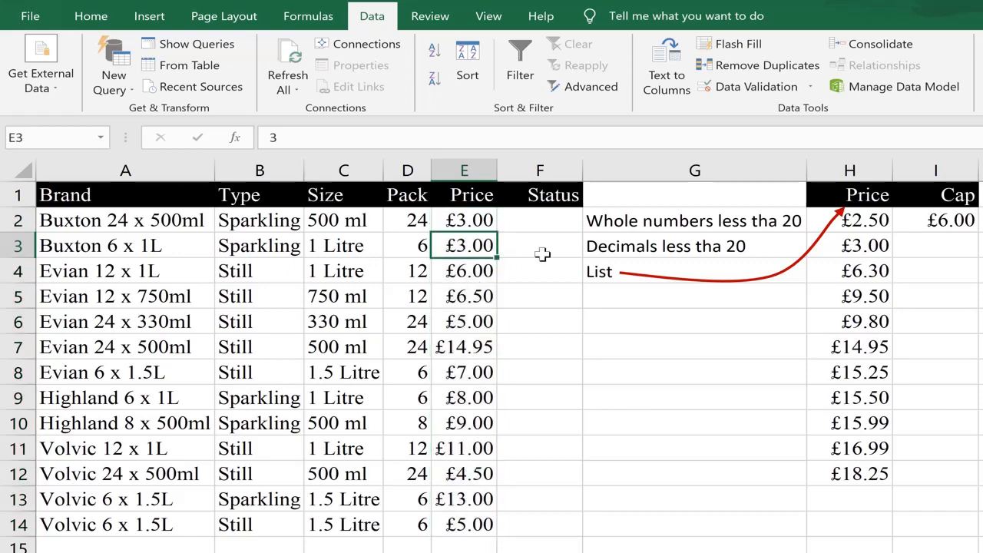
pyautogui.write('11')
pyautogui.press('Return')
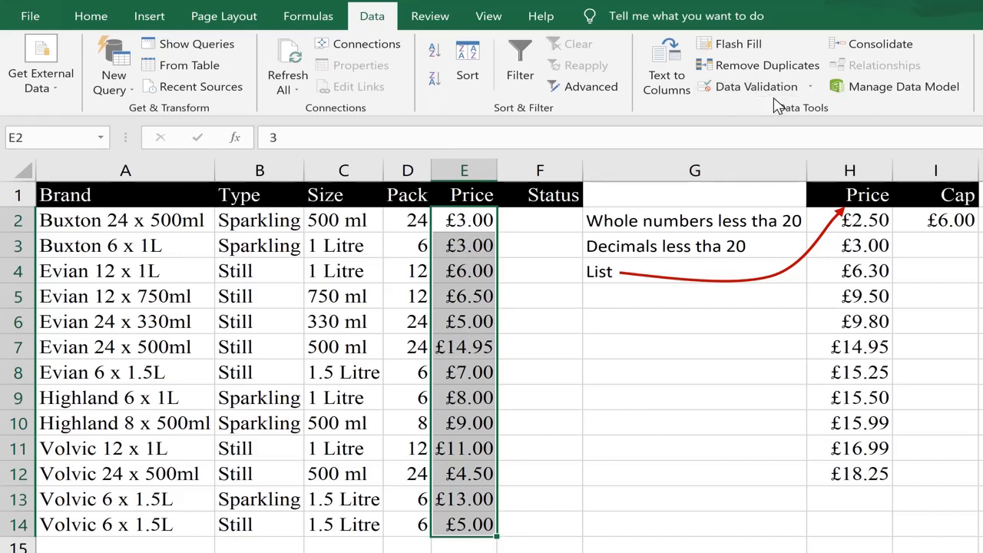
# Circle the invalid data in the Price column.
pyautogui.click(811, 86)
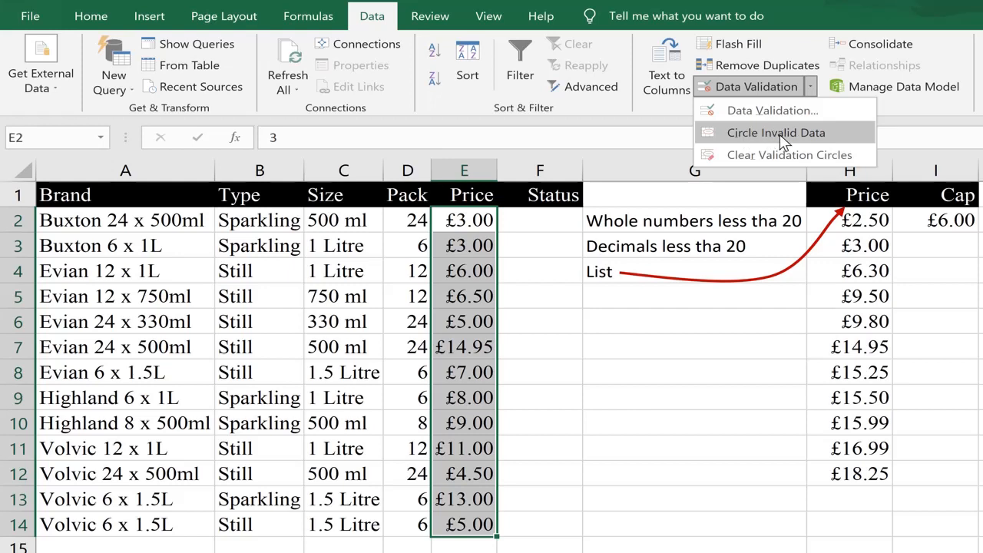
pyautogui.click(781, 141)
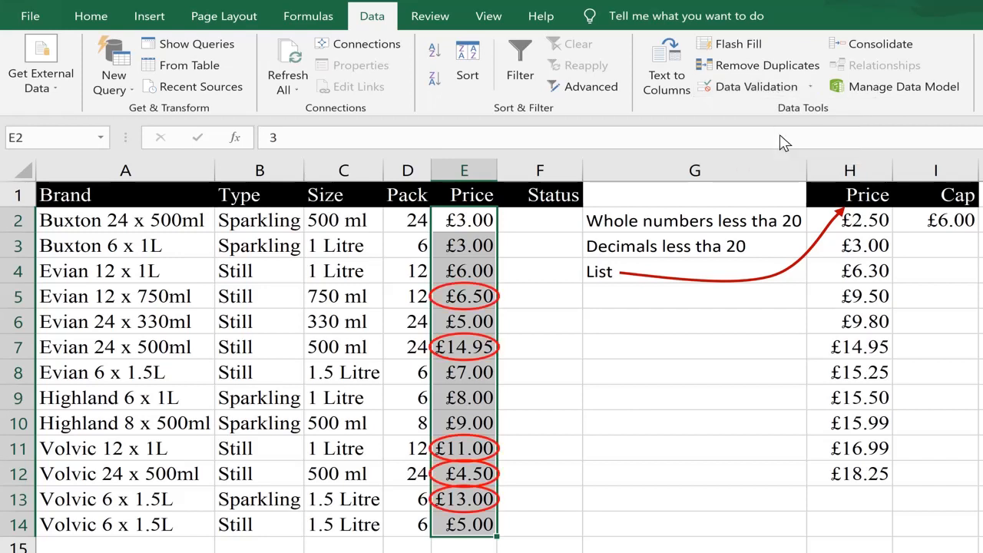
pyautogui.click(571, 371)
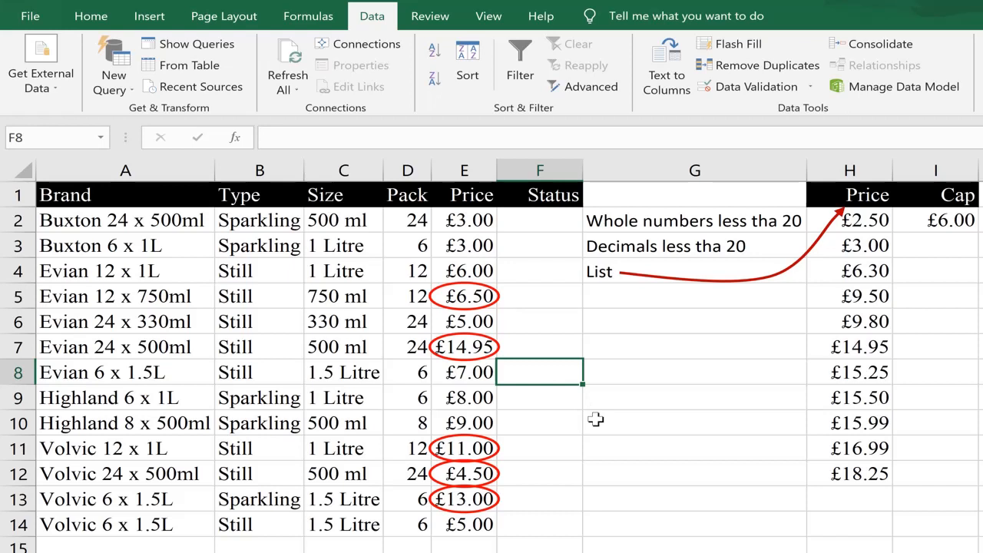
# Examine each circled price in column E to see why it breaks the whole number rule.
pyautogui.press('Left')
pyautogui.press('Up')
pyautogui.hotkey('ctrl', 'Up')
pyautogui.press('Down')
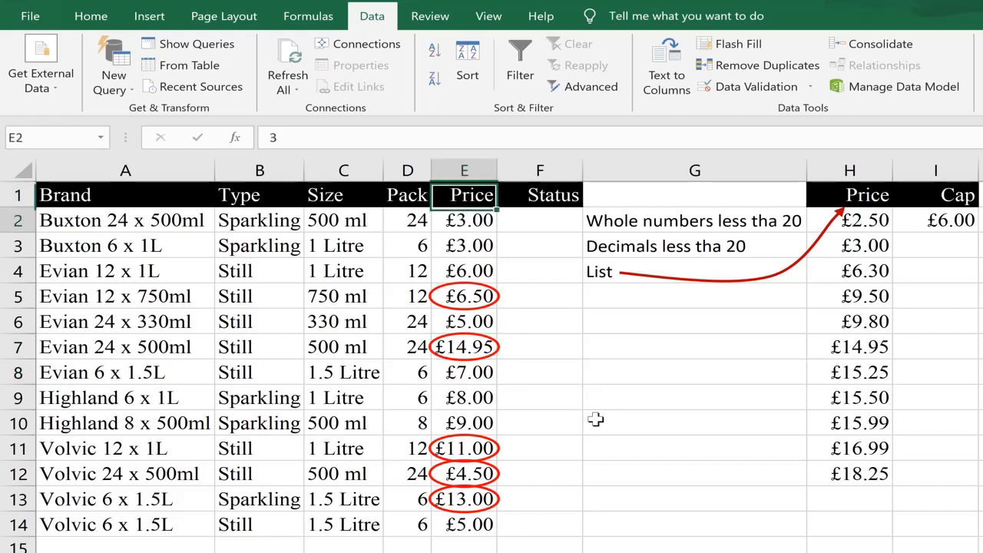
pyautogui.press('Down')
pyautogui.press('Down')
pyautogui.press('Down')
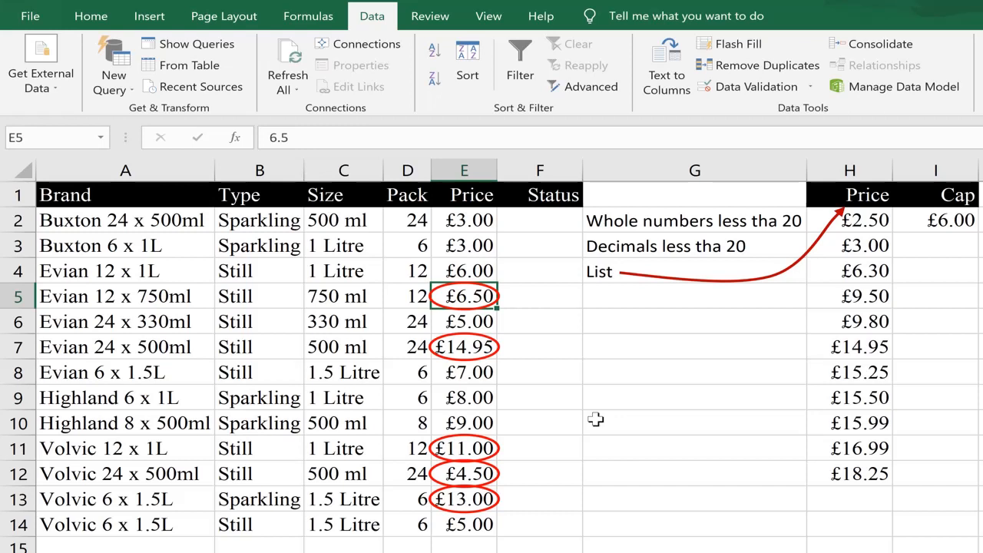
pyautogui.press('Down')
pyautogui.press('Down')
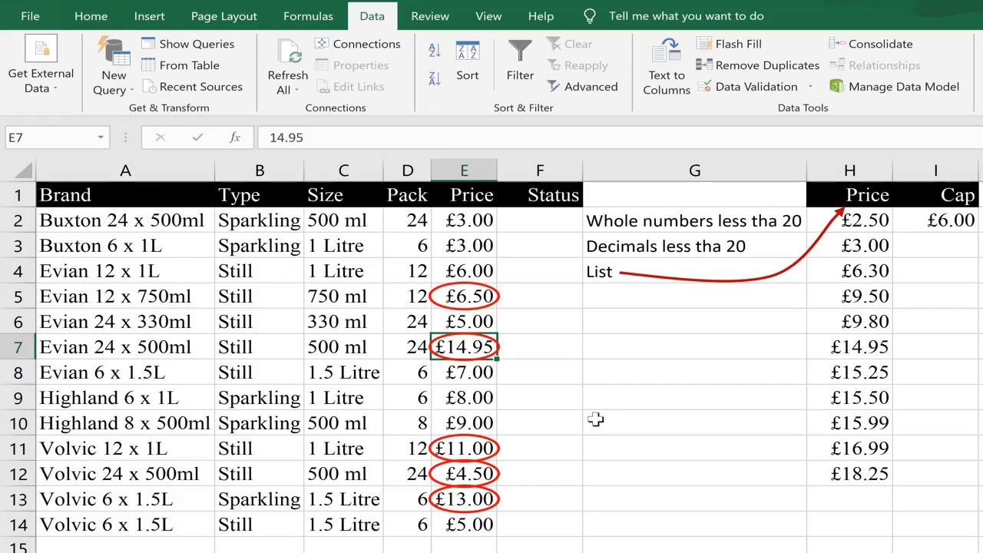
pyautogui.press('Down')
pyautogui.press('Down')
pyautogui.press('Down')
pyautogui.press('Down')
pyautogui.press('Down')
pyautogui.press('Up')
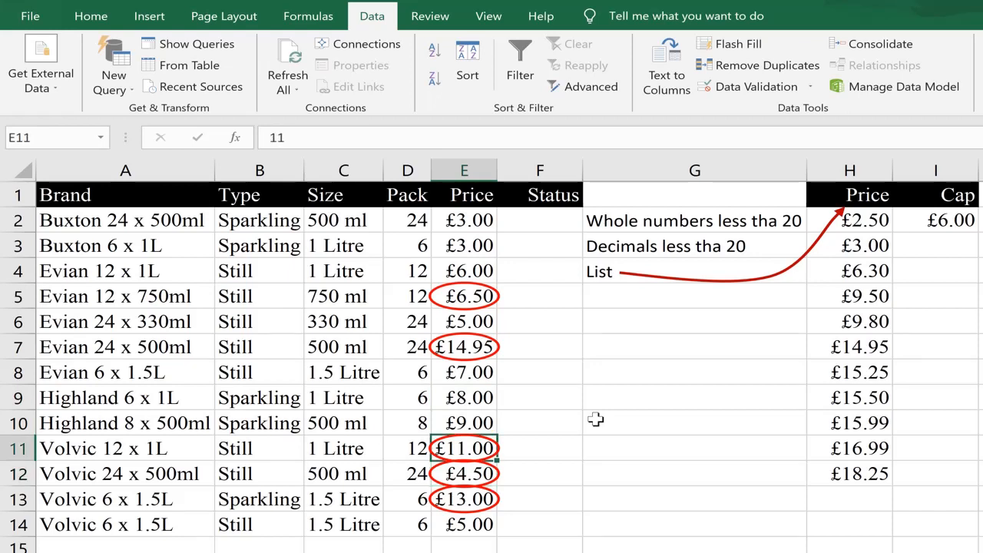
pyautogui.press('Down')
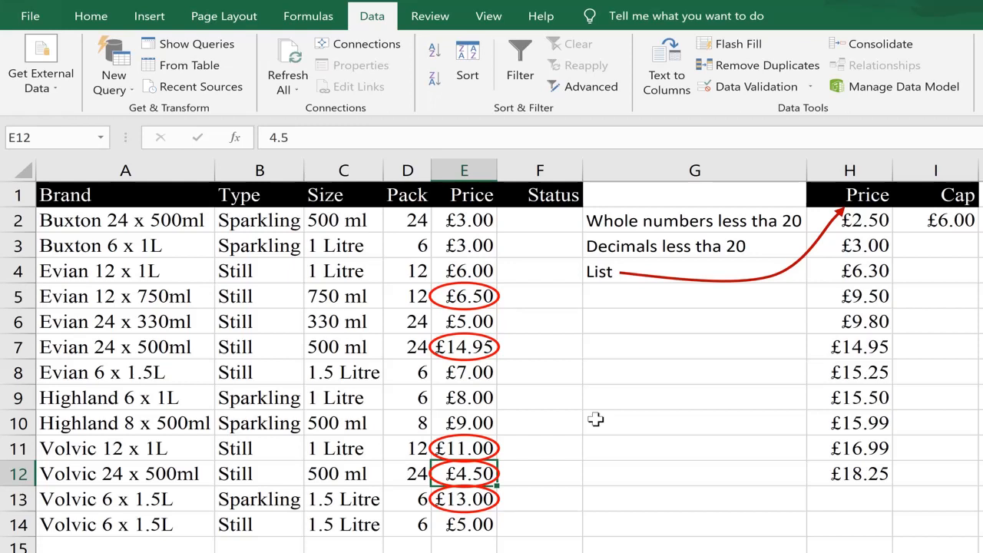
pyautogui.press('Down')
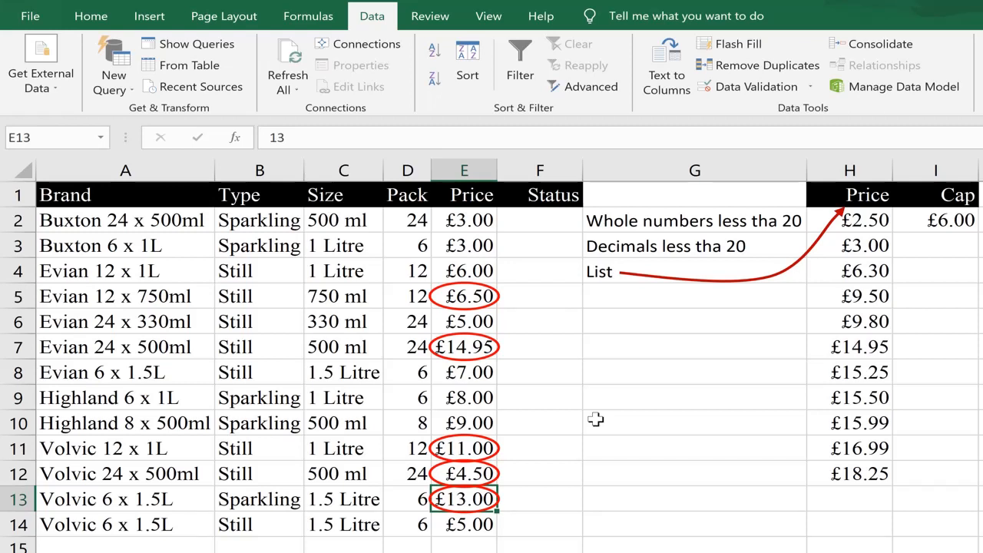
# Clear the validation circles from the Price column.
pyautogui.hotkey('ctrl', 'Up')
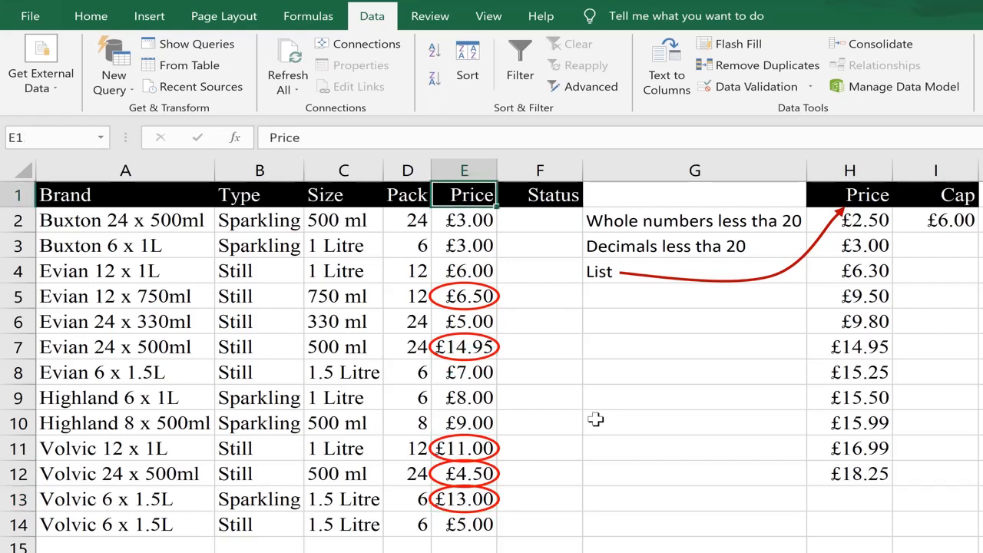
pyautogui.press('Down')
pyautogui.hotkey('ctrl', 'shift', 'Down')
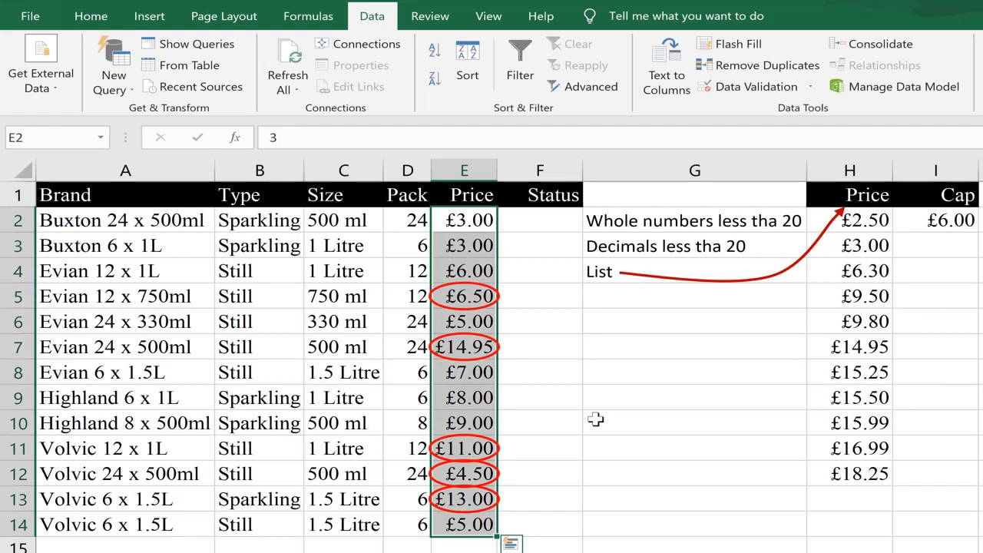
pyautogui.hotkey('ctrl', 'Up')
pyautogui.click(810, 87)
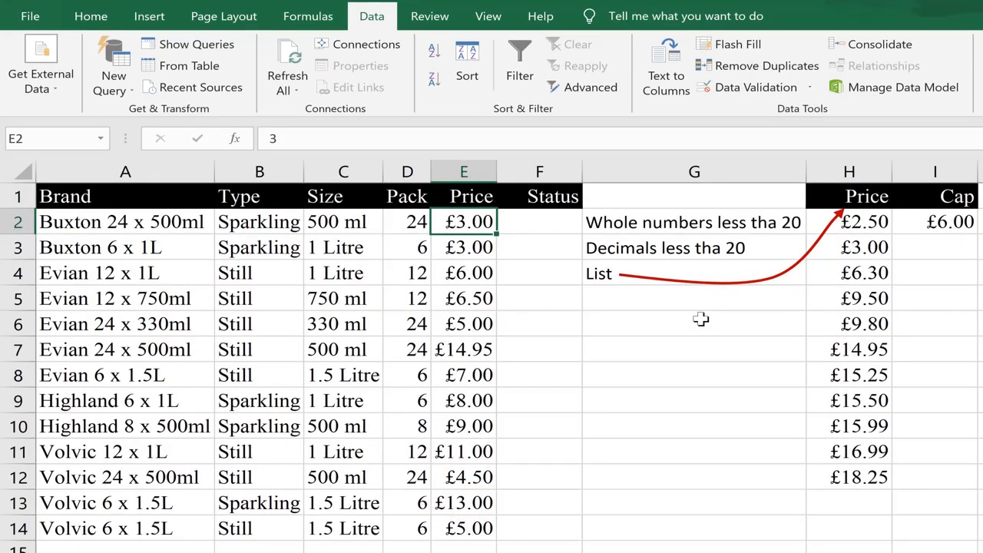
# Clear all data validation settings for the price cells E2:E14.
pyautogui.hotkey('ctrl', 'shift', 'Down')
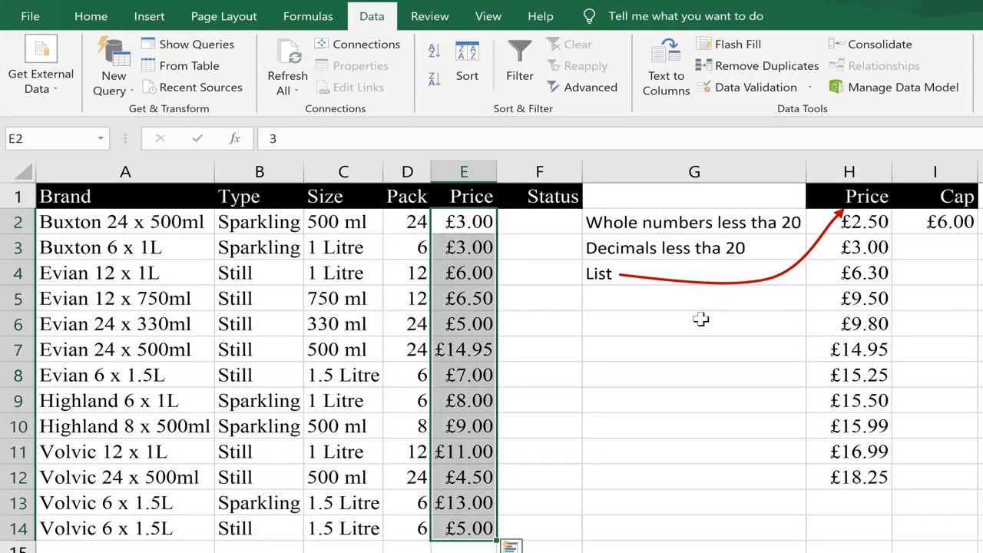
pyautogui.click(810, 87)
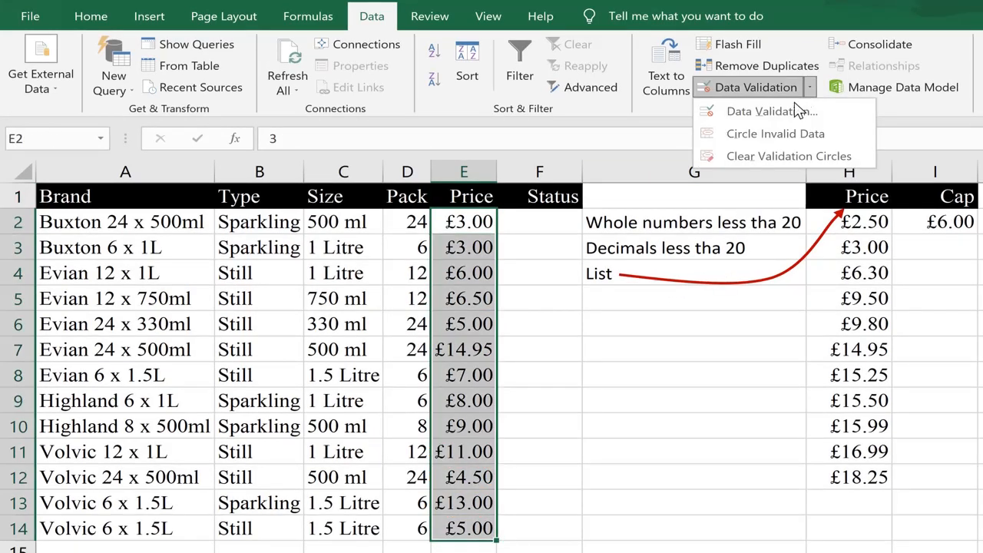
pyautogui.click(791, 115)
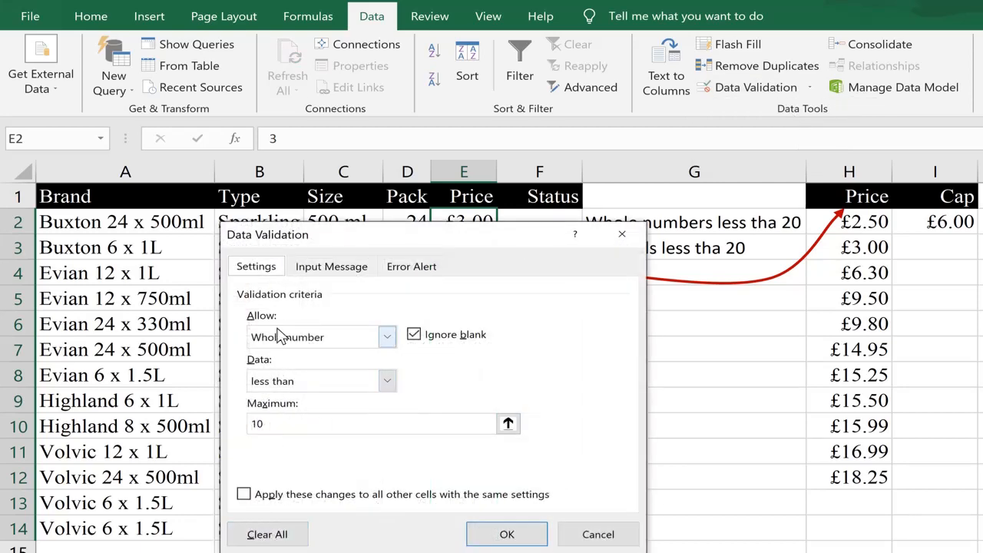
pyautogui.click(277, 535)
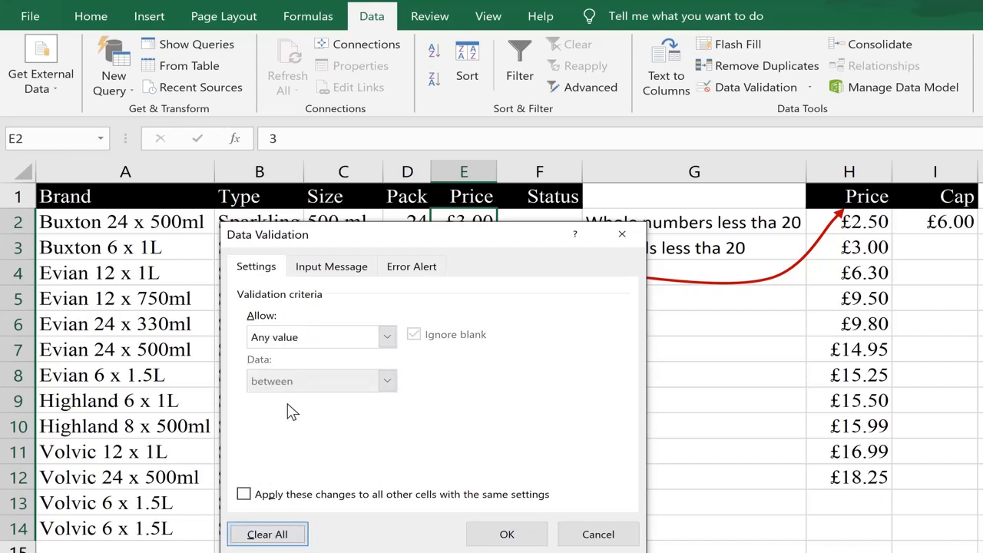
# Add an input message titled "Price" with the text "Enter a valid price" to cells E2:E14.
pyautogui.click(332, 268)
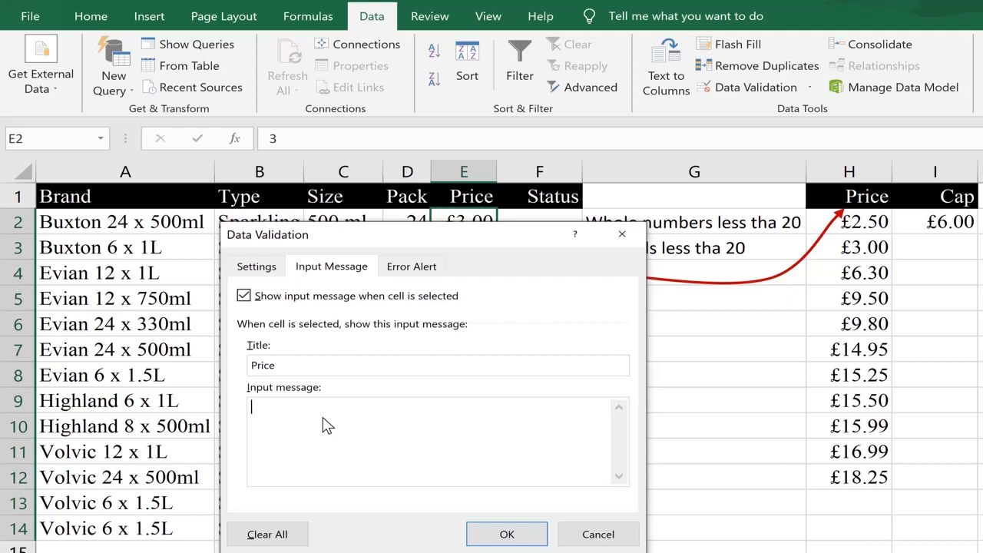
pyautogui.write('Enter a valid')
pyautogui.click(474, 532)
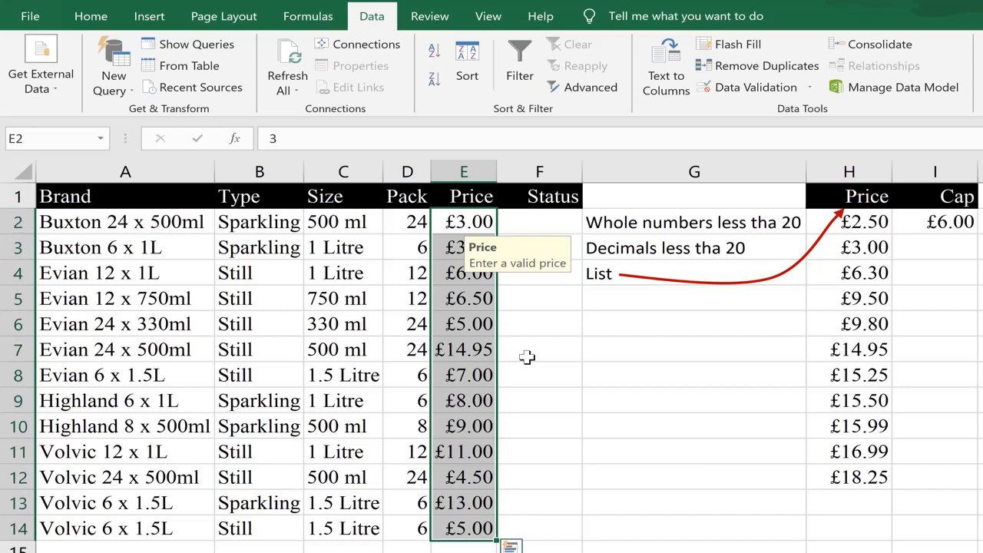
# Delete the prices in E2:E14 and check the input message on the first few cells of the column.
pyautogui.press('Delete')
pyautogui.press('Down')
pyautogui.press('Down')
pyautogui.press('Down')
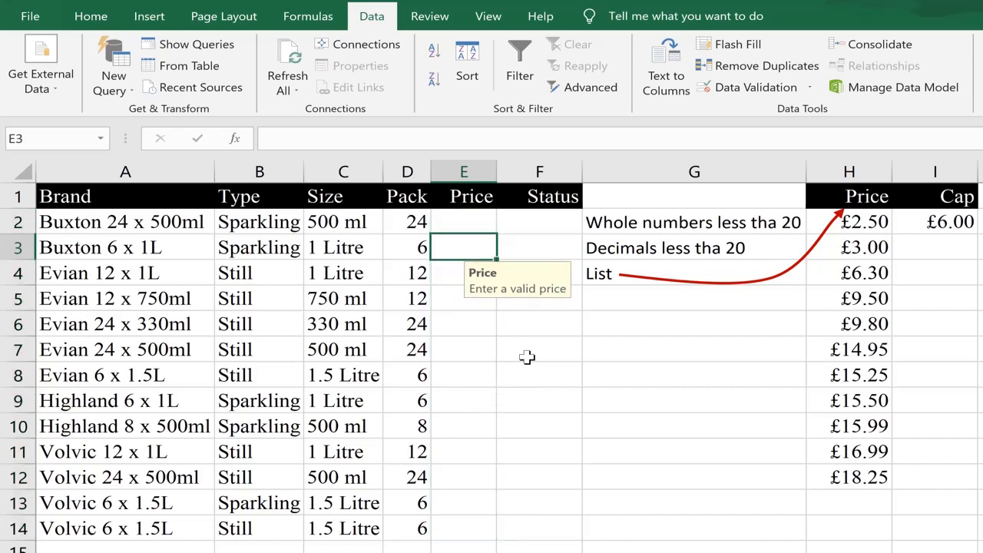
pyautogui.press('Up')
pyautogui.press('Up')
pyautogui.press('Up')
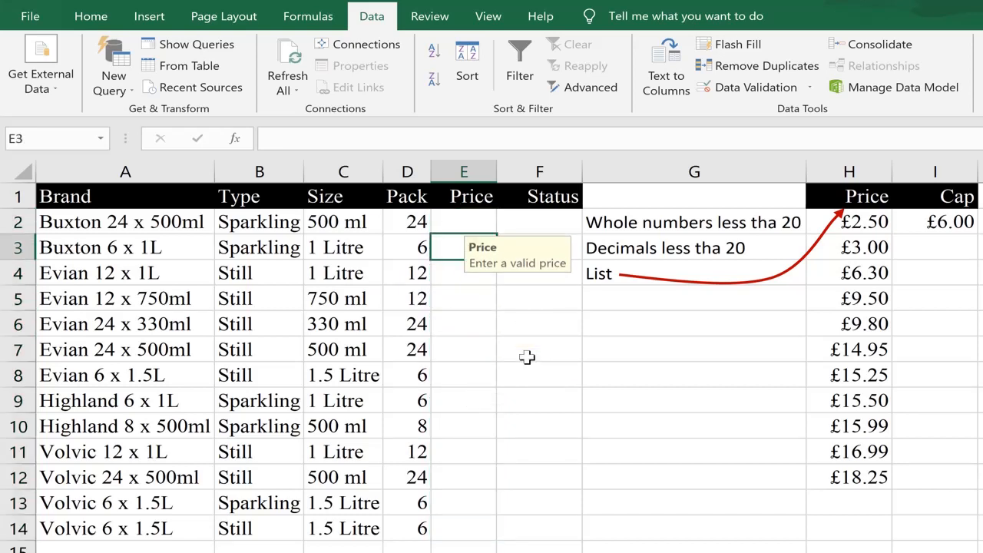
# Check the input message on the empty cells of the Price column.
pyautogui.press('Down')
pyautogui.press('Down')
pyautogui.press('Down')
pyautogui.press('Down')
pyautogui.press('Down')
pyautogui.press('Down')
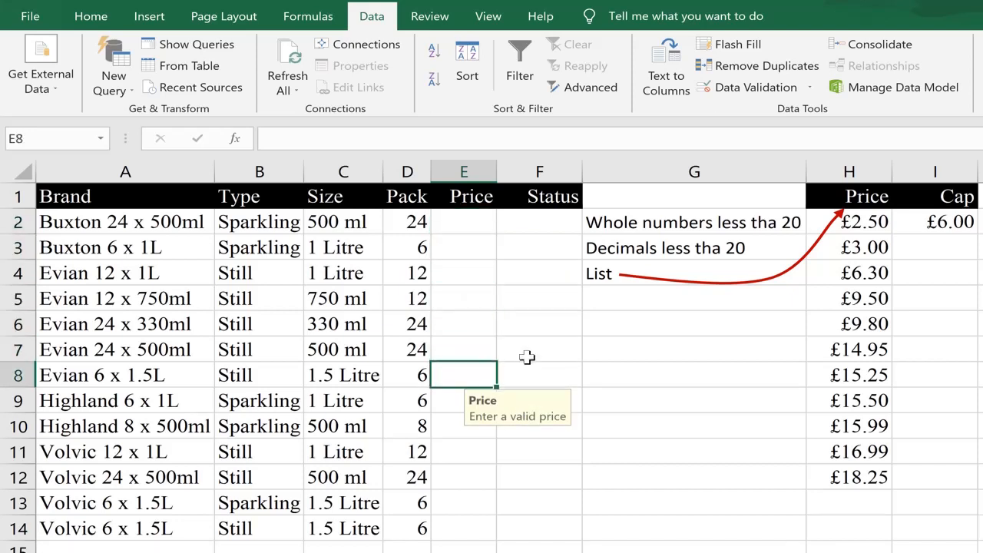
pyautogui.press('Up')
pyautogui.press('Up')
pyautogui.press('Up')
pyautogui.press('Up')
pyautogui.press('Up')
pyautogui.press('Up')
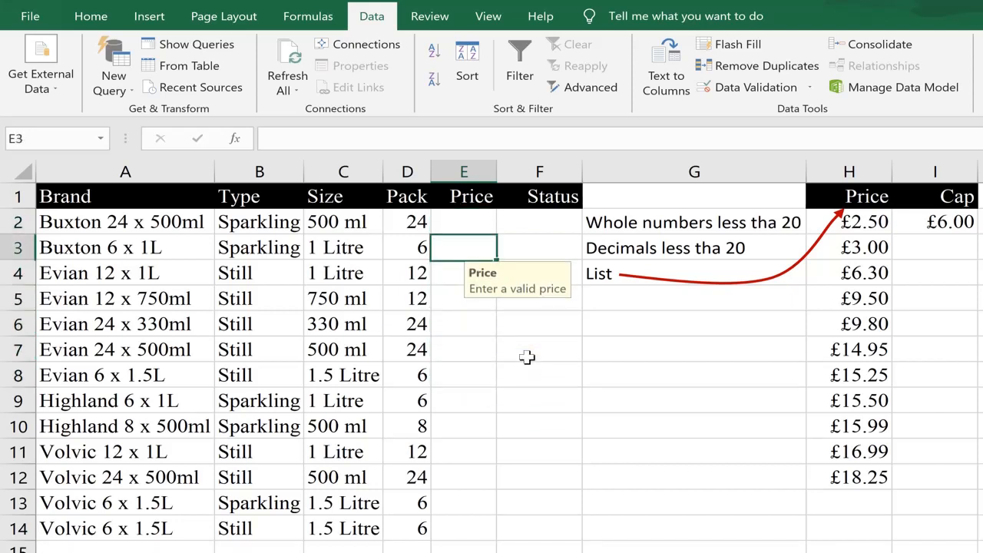
pyautogui.press('Down')
pyautogui.press('Down')
pyautogui.press('Down')
pyautogui.press('Down')
pyautogui.press('Down')
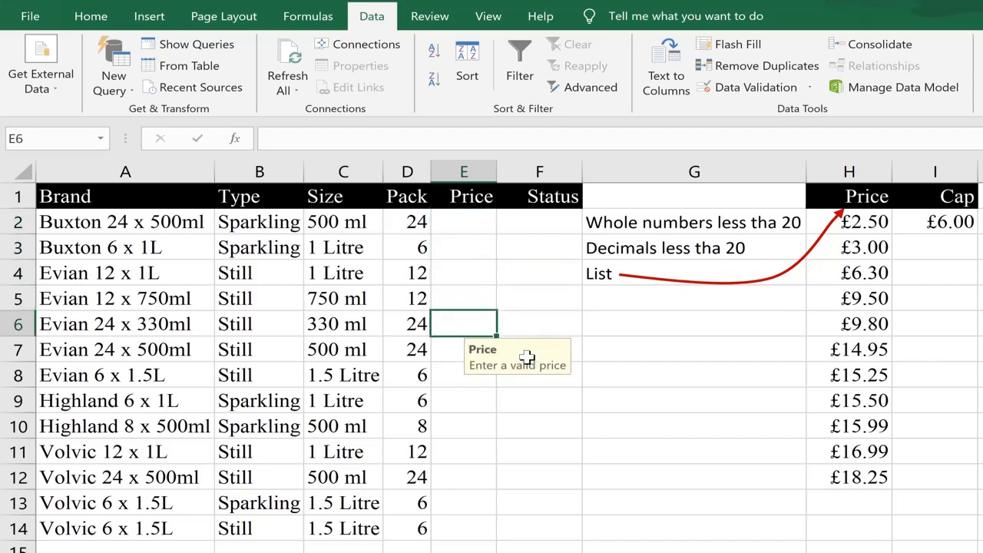
pyautogui.press('Down')
pyautogui.press('Down')
pyautogui.press('Down')
pyautogui.press('Down')
pyautogui.press('Down')
pyautogui.press('Down')
pyautogui.press('Down')
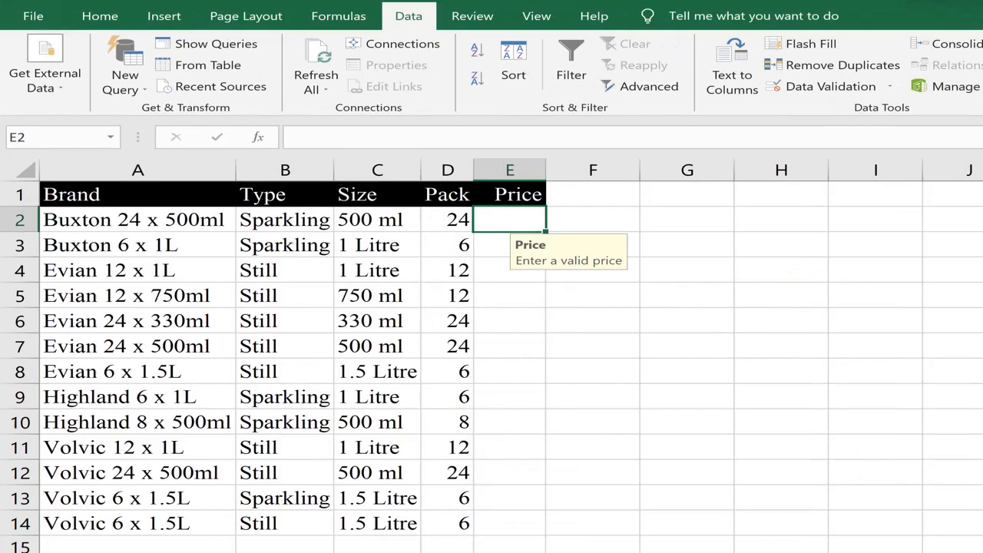
pyautogui.press('Down')
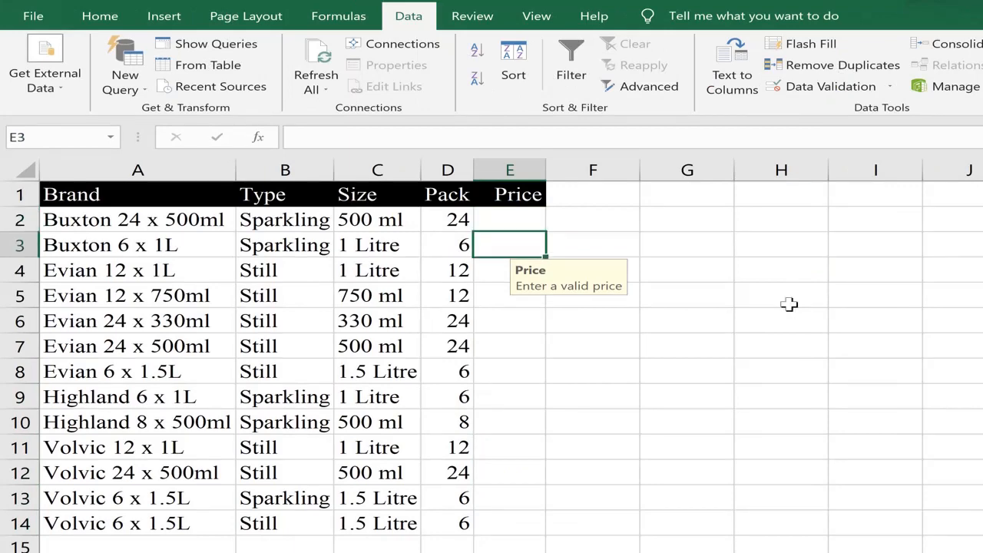
# Restrict the price cells E2:E14 to decimal values less than 20 with data validation.
pyautogui.press('Up')
pyautogui.hotkey('shift', 'Down')
pyautogui.hotkey('shift', 'Down')
pyautogui.hotkey('shift', 'Down')
pyautogui.hotkey('ctrl', 'shift', 'Down')
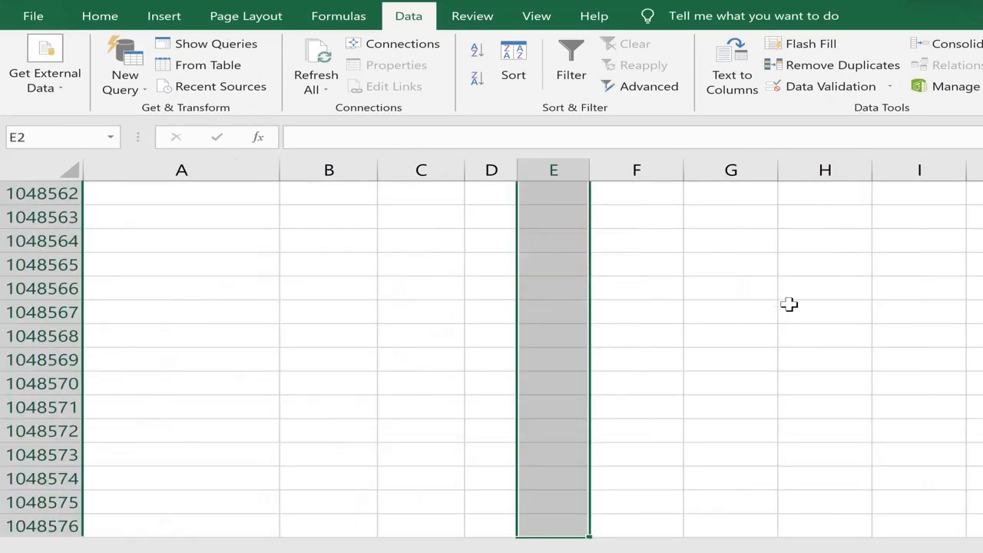
pyautogui.hotkey('ctrl', 'shift', 'Up')
pyautogui.hotkey('shift', 'Down')
pyautogui.hotkey('shift', 'Down')
pyautogui.hotkey('shift', 'Down')
pyautogui.hotkey('shift', 'Down')
pyautogui.hotkey('shift', 'Down')
pyautogui.hotkey('shift', 'Down')
pyautogui.hotkey('shift', 'Down')
pyautogui.hotkey('shift', 'Down')
pyautogui.hotkey('shift', 'Down')
pyautogui.hotkey('shift', 'Down')
pyautogui.hotkey('shift', 'Down')
pyautogui.hotkey('shift', 'Down')
pyautogui.hotkey('shift', 'Down')
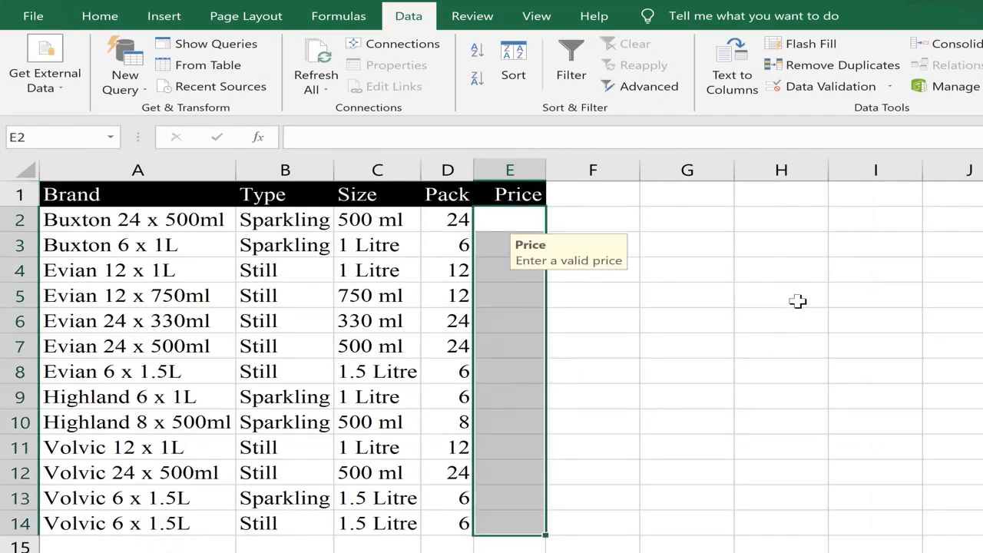
pyautogui.click(887, 86)
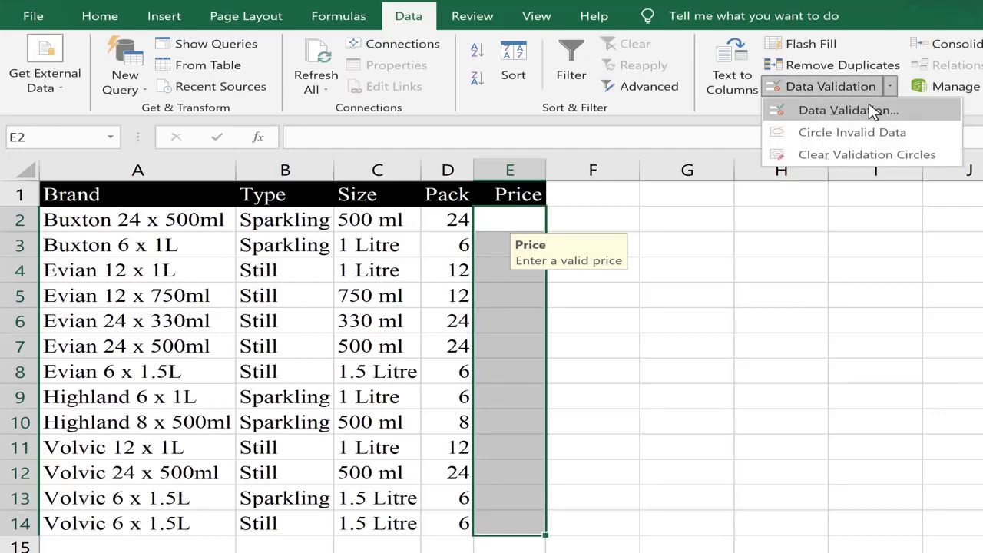
pyautogui.click(873, 107)
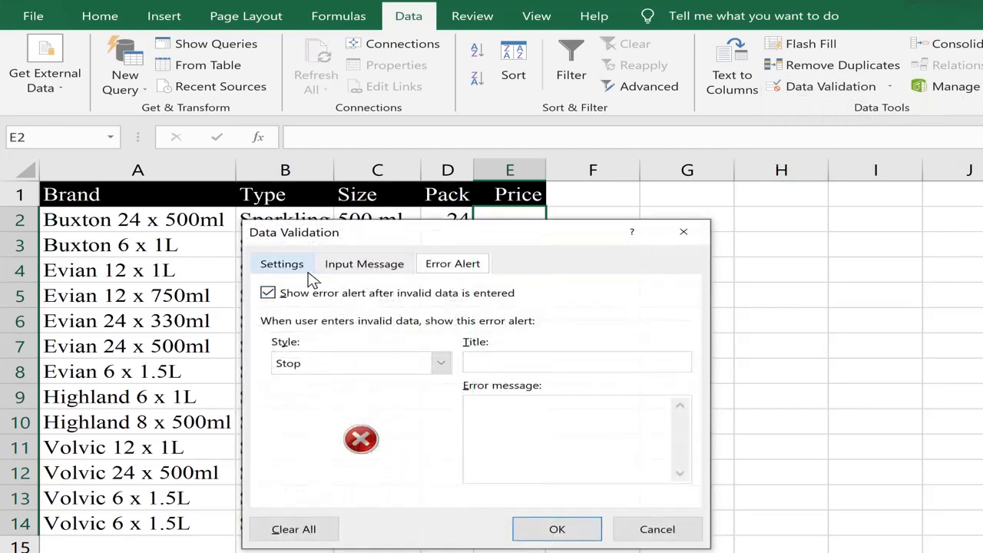
pyautogui.click(286, 265)
pyautogui.click(425, 333)
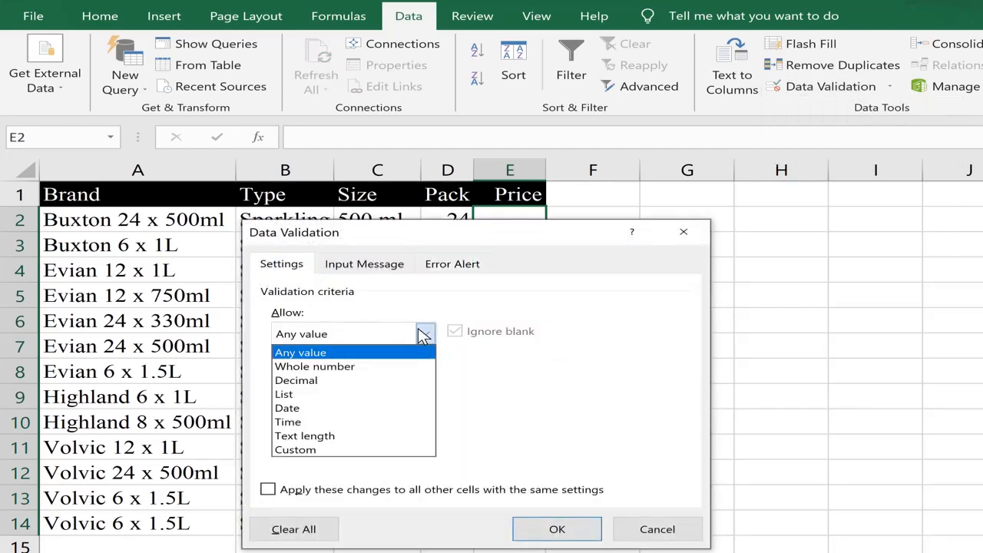
pyautogui.click(351, 380)
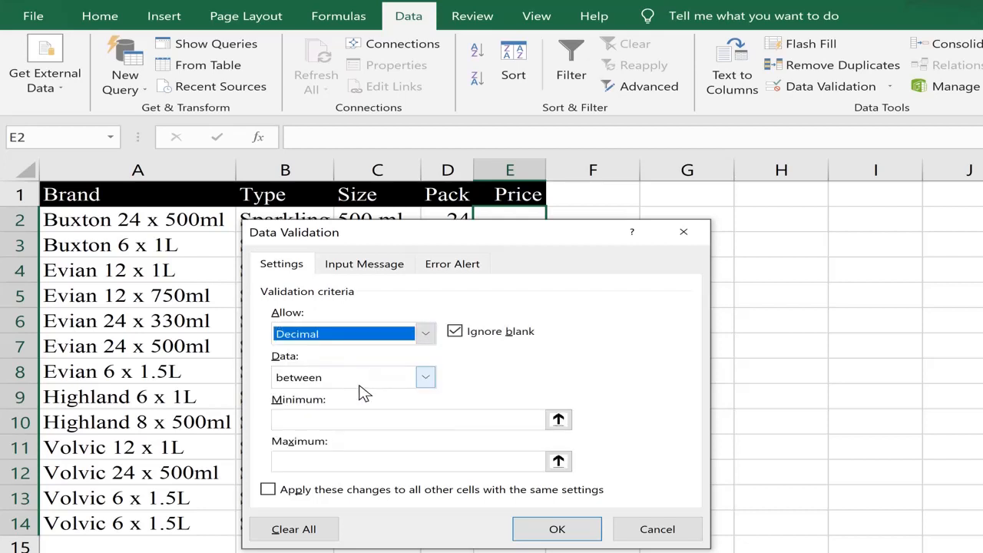
pyautogui.click(424, 377)
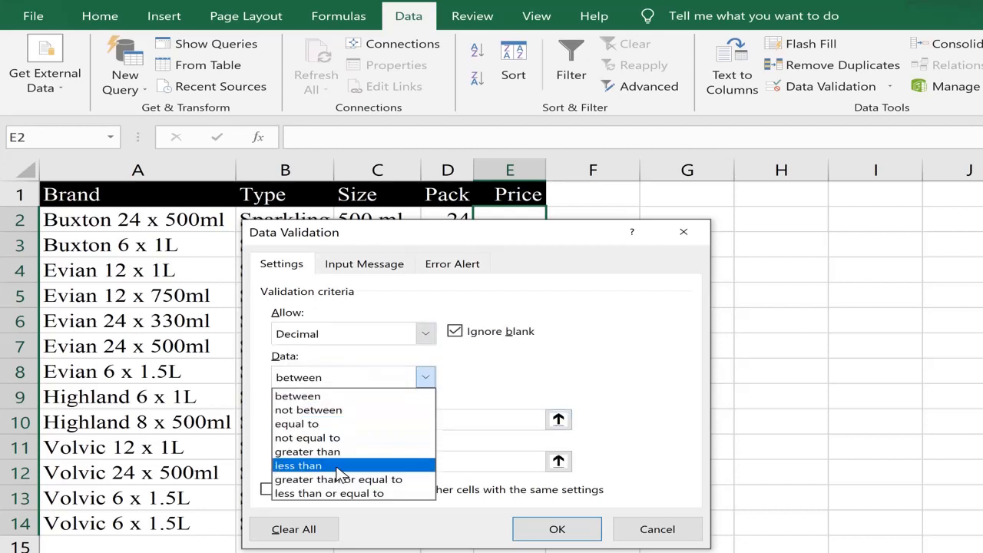
pyautogui.click(298, 465)
pyautogui.click(356, 421)
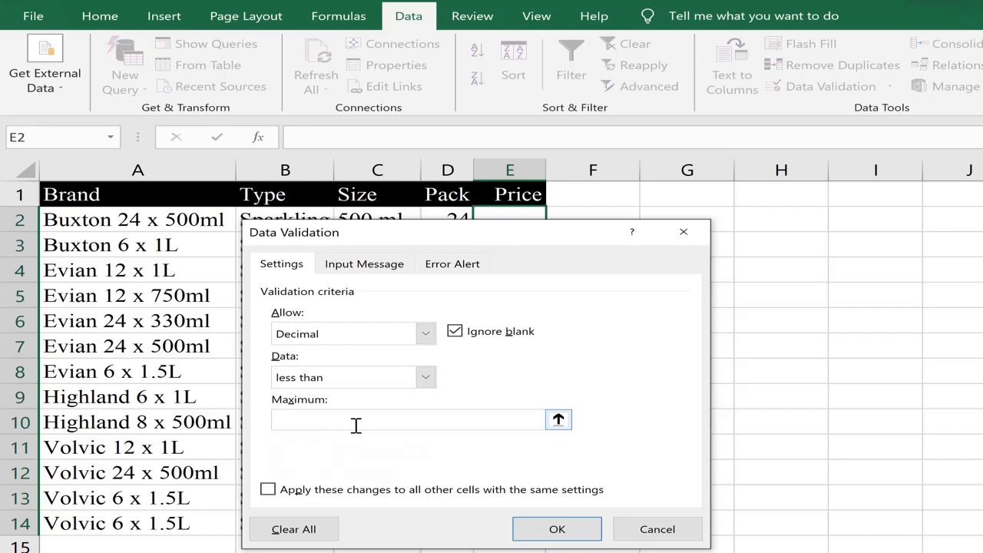
pyautogui.write('20')
pyautogui.click(557, 530)
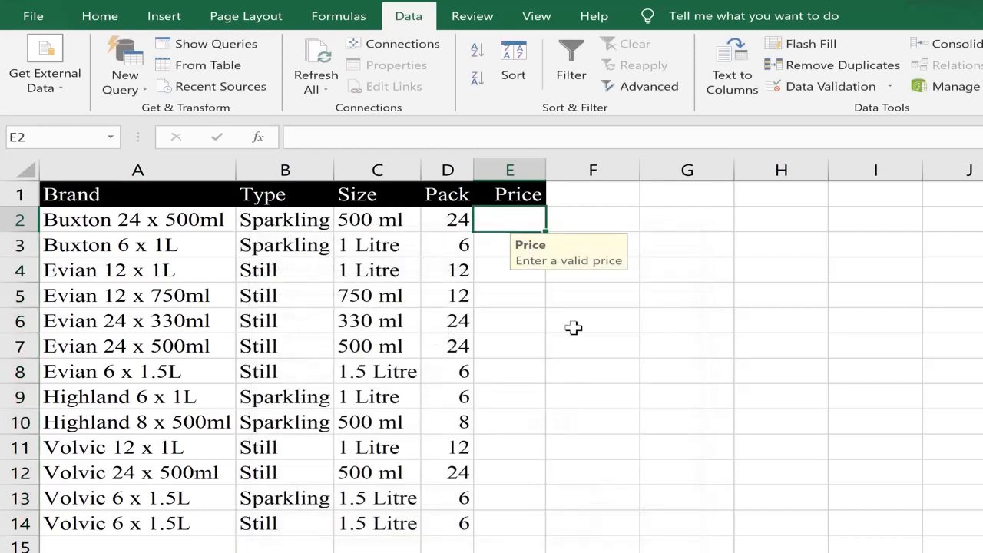
# Enter 19.99 as the price in E2 and test the rule by trying to replace it with 20.
pyautogui.write('19.99')
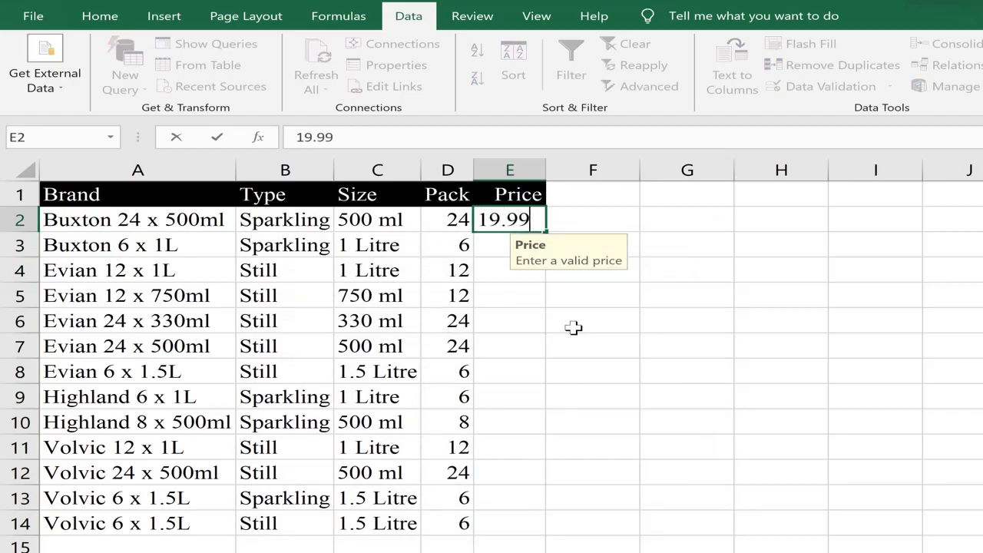
pyautogui.press('Return')
pyautogui.press('Up')
pyautogui.write('20')
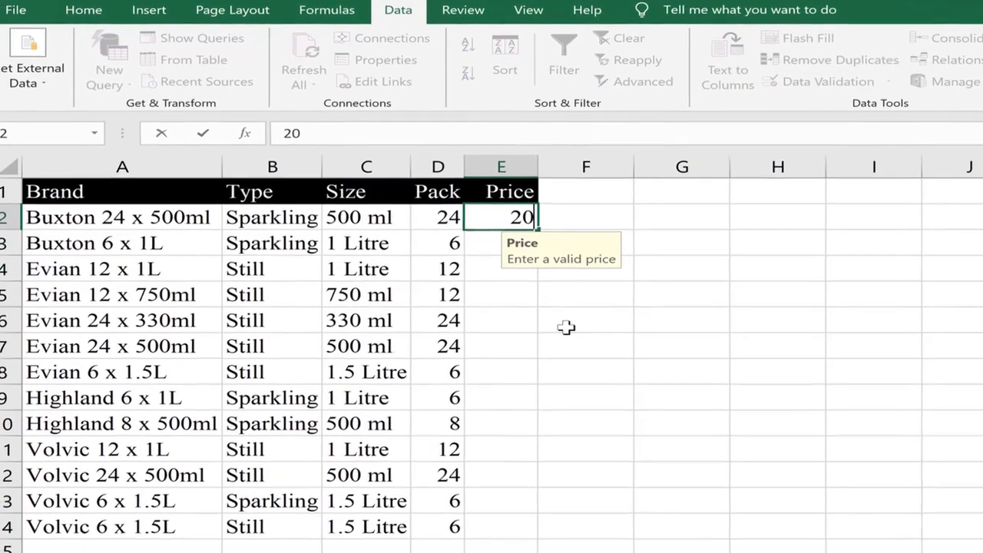
pyautogui.press('Return')
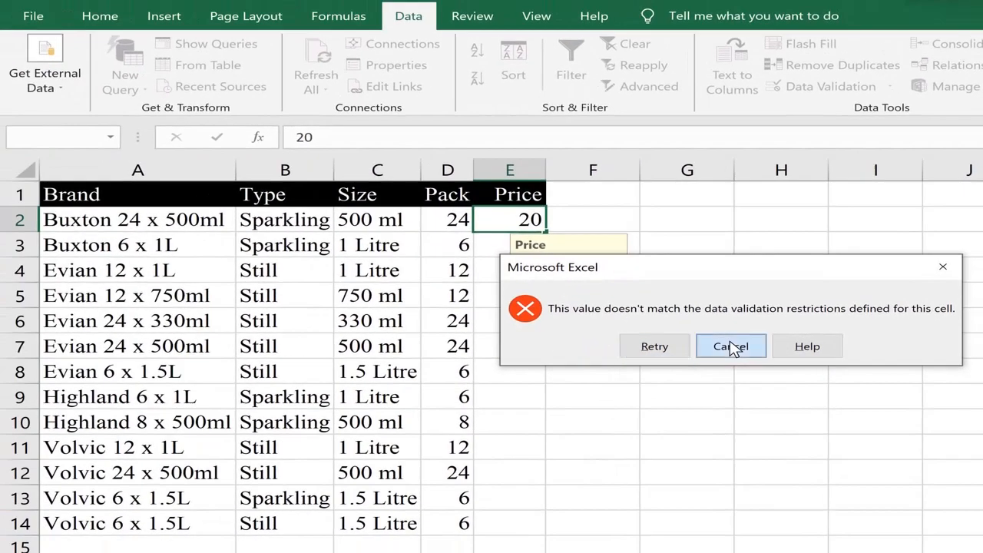
pyautogui.click(503, 349)
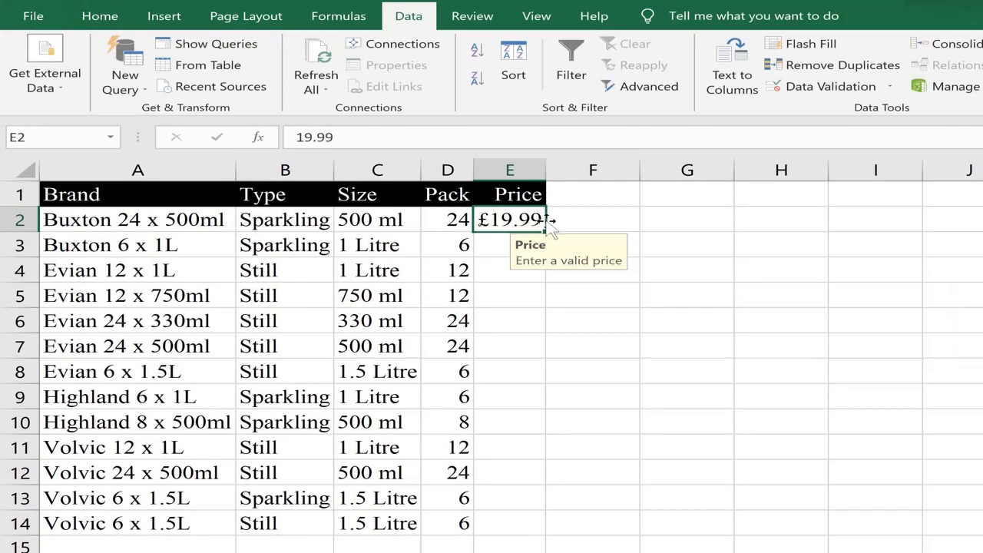
# Add a Warning error alert to E2:E14 with the title "My Title" and the message "Price must be less than 20".
pyautogui.hotkey('shift', 'Down')
pyautogui.hotkey('shift', 'Down')
pyautogui.hotkey('shift', 'Down')
pyautogui.hotkey('shift', 'Down')
pyautogui.hotkey('shift', 'Down')
pyautogui.hotkey('shift', 'Down')
pyautogui.hotkey('shift', 'Down')
pyautogui.hotkey('shift', 'Down')
pyautogui.hotkey('shift', 'Down')
pyautogui.hotkey('shift', 'Down')
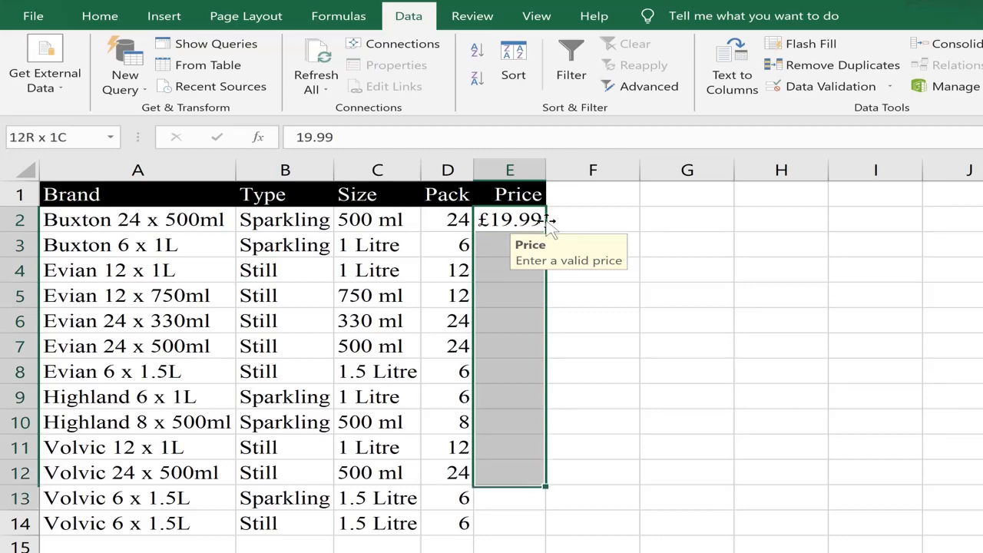
pyautogui.hotkey('shift', 'Down')
pyautogui.hotkey('shift', 'Down')
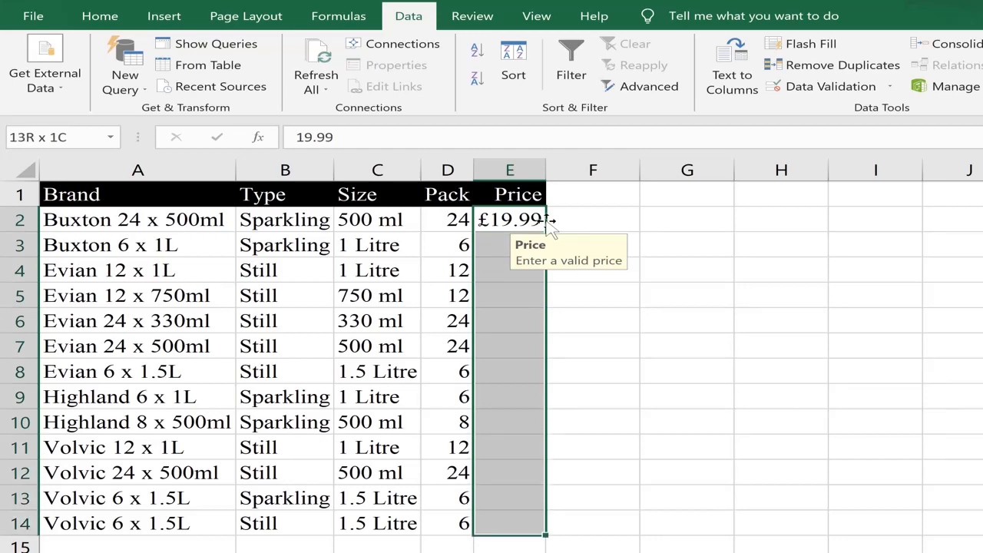
pyautogui.click(883, 91)
pyautogui.click(860, 115)
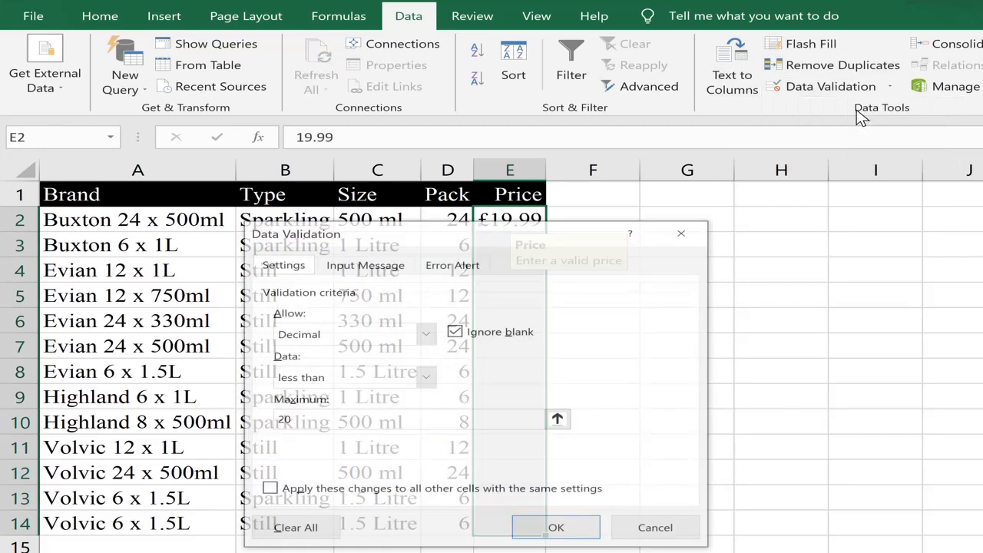
pyautogui.click(438, 269)
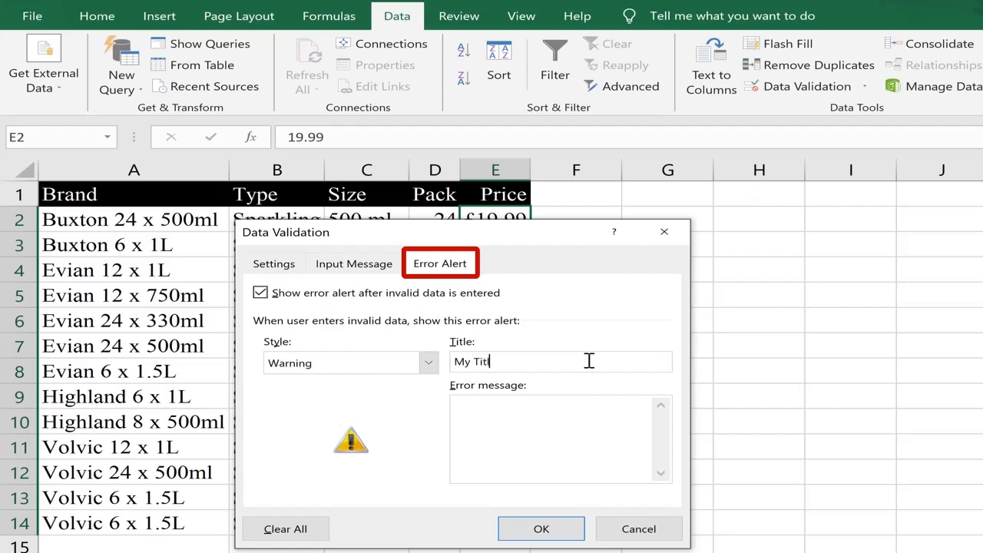
pyautogui.click(540, 428)
pyautogui.write('P')
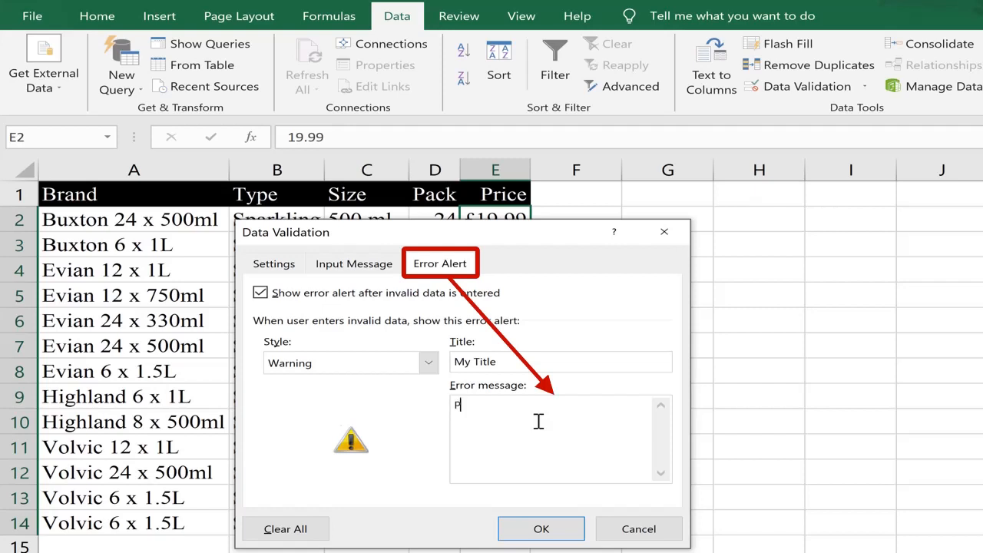
pyautogui.write('rice must be less than 20')
pyautogui.click(542, 528)
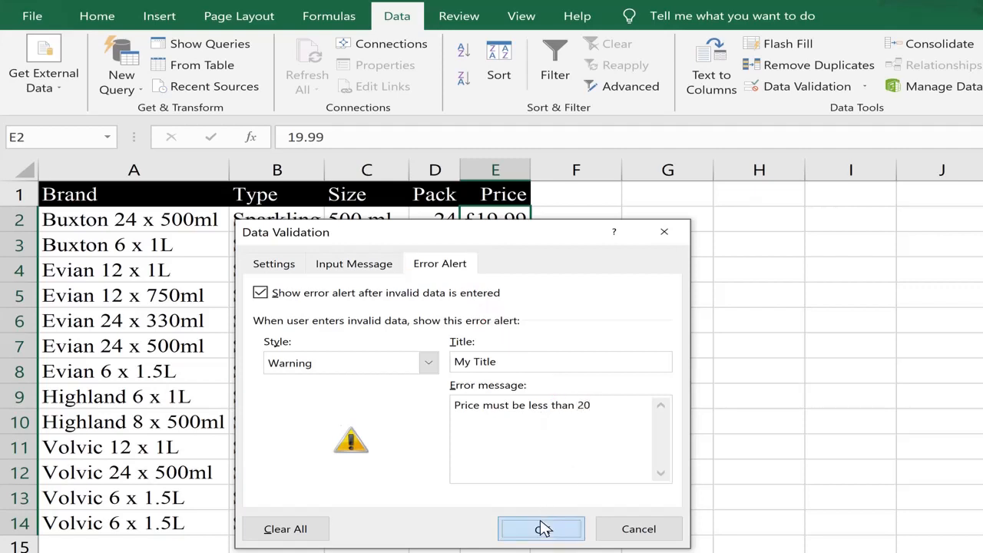
# Check the input message on the price cells from E2 down to E8.
pyautogui.click(485, 221)
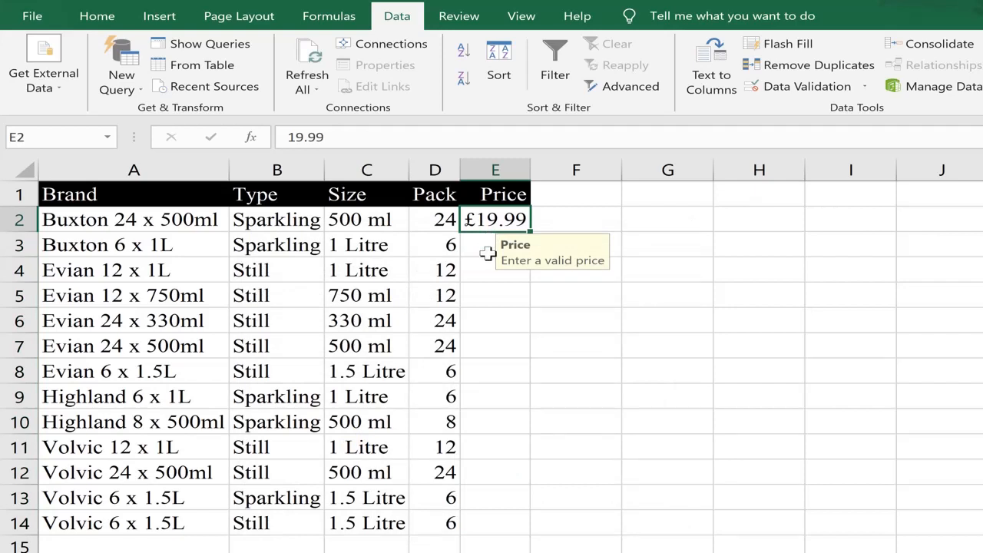
pyautogui.press('Down')
pyautogui.press('Down')
pyautogui.press('Down')
pyautogui.press('Down')
pyautogui.press('Down')
pyautogui.press('Down')
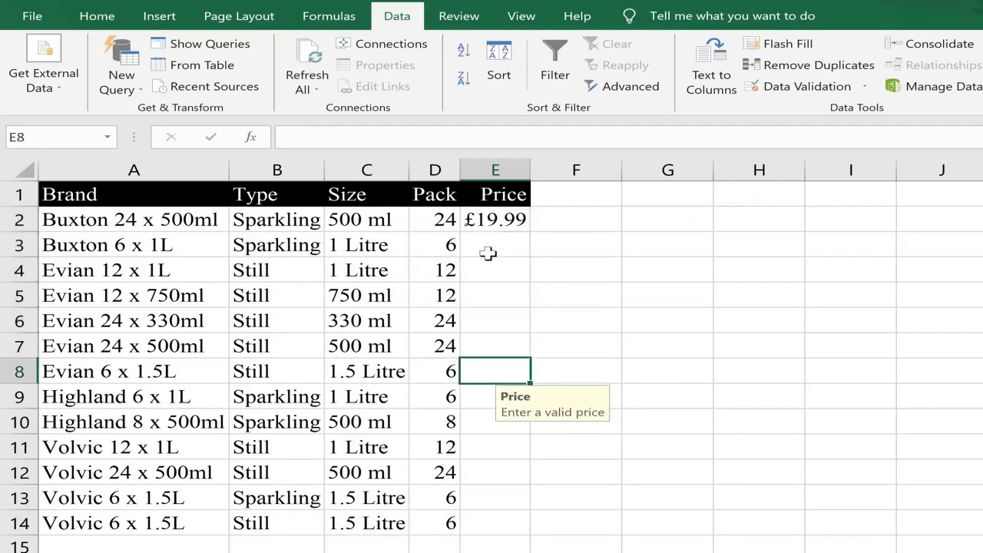
# Test the custom error alert by trying to enter 21 as the price in E2.
pyautogui.hotkey('ctrl', 'Up')
pyautogui.write('21')
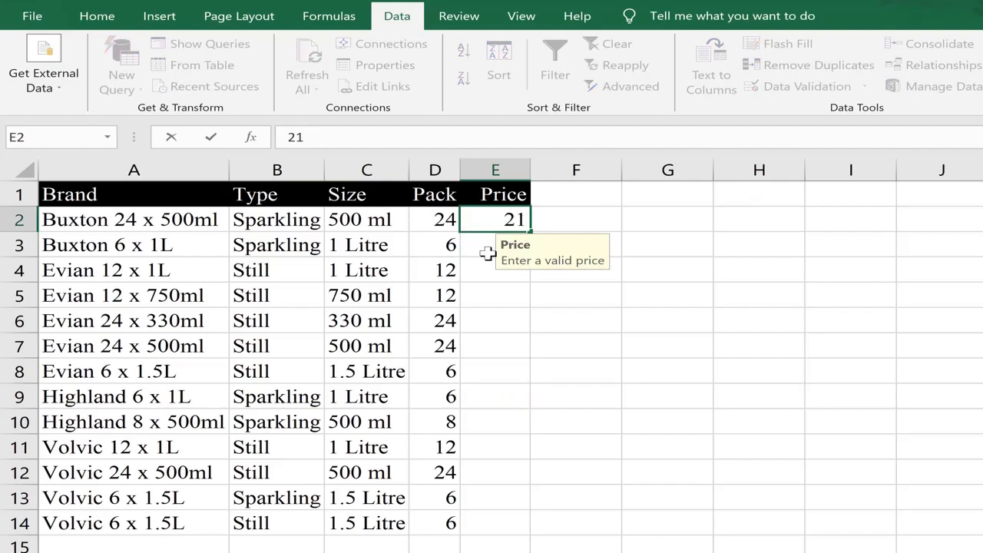
pyautogui.press('Return')
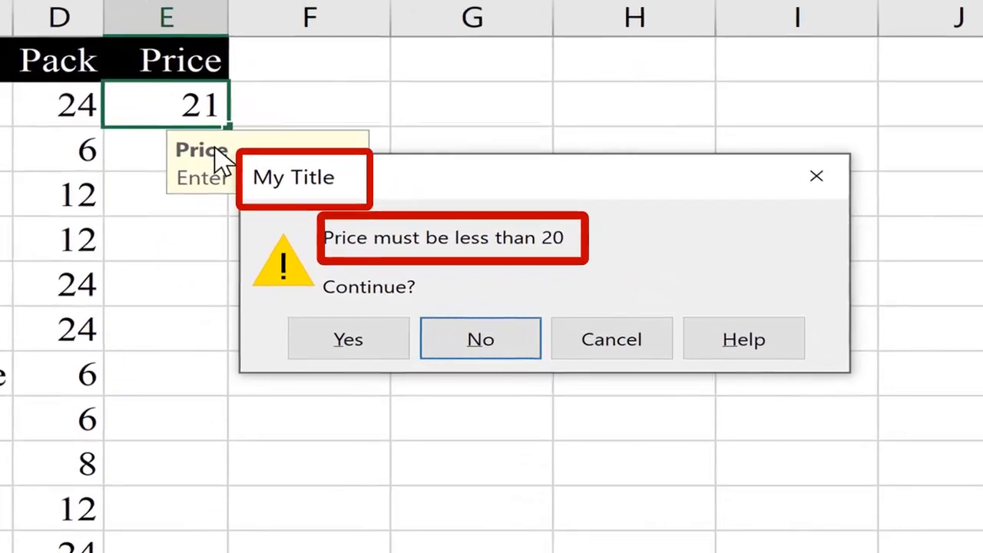